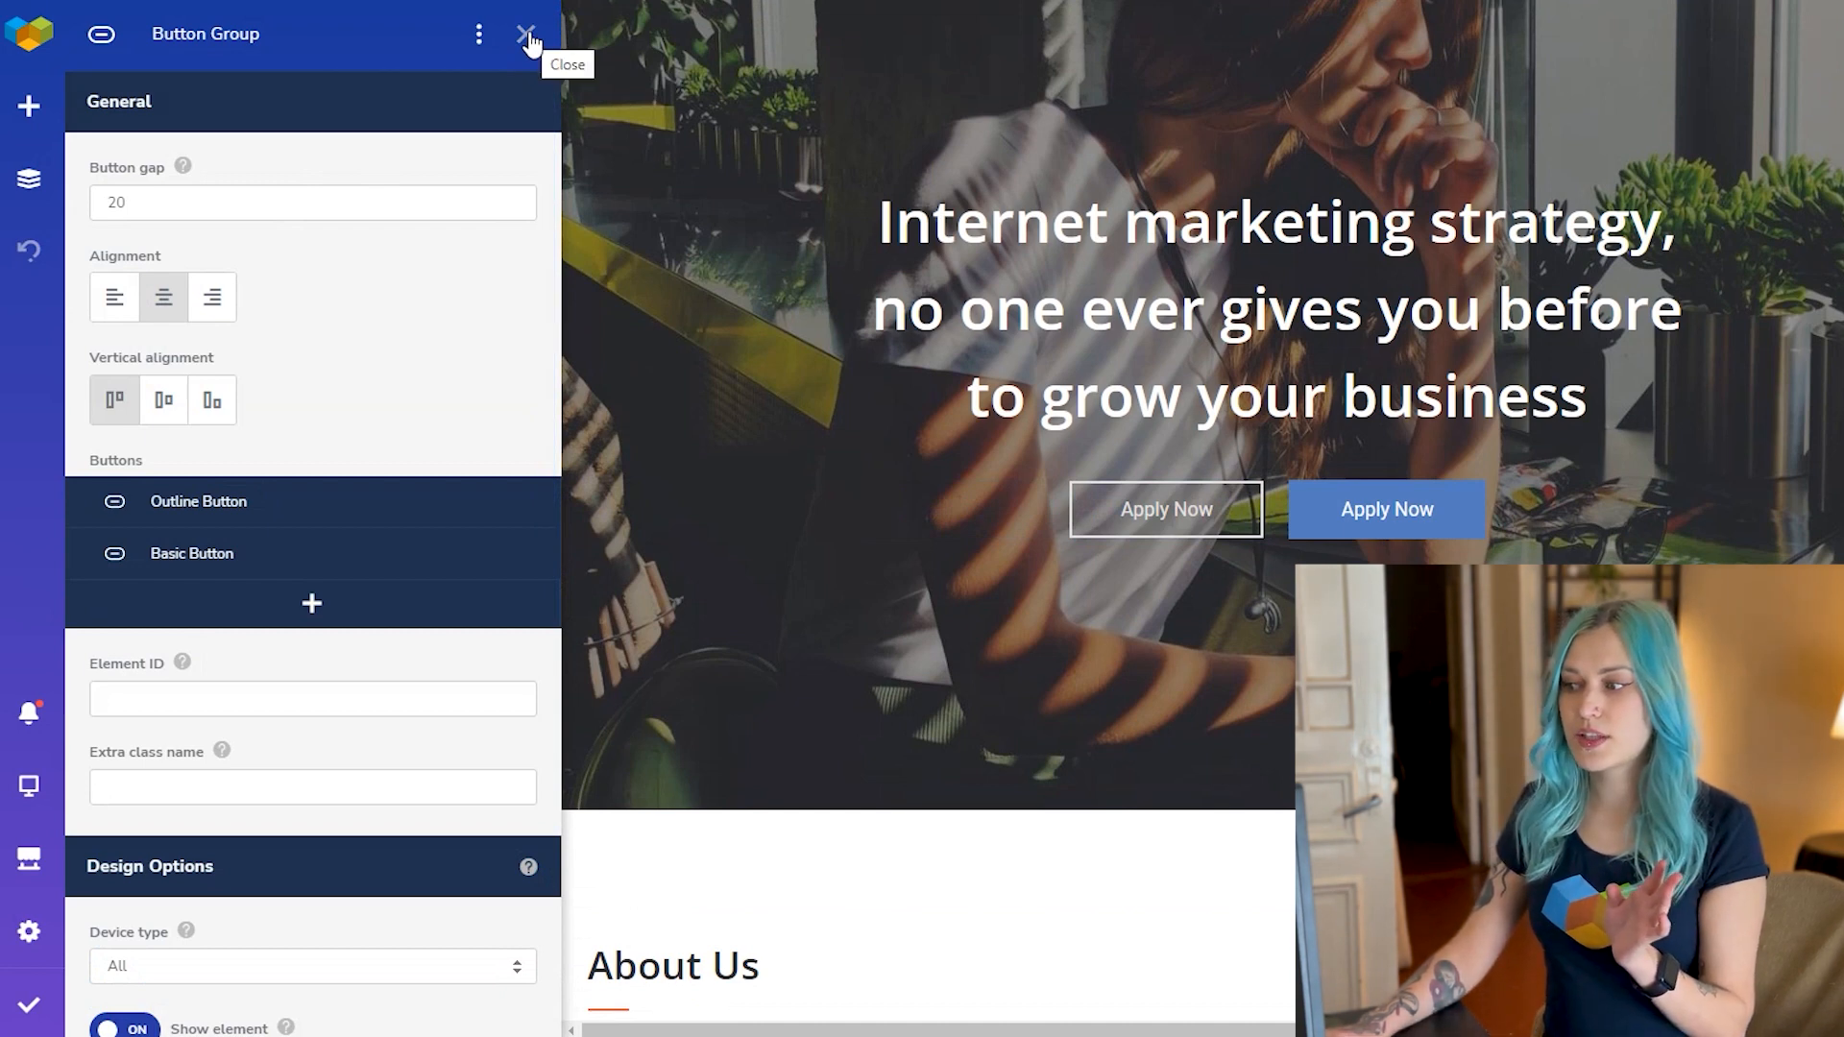
- Delete the outline Apply Now button from the hero button group and duplicate the blue Apply Now button
{"action": "left_click", "coordinate": [526, 36]}
{"action": "mouse_move", "coordinate": [1018, 538]}
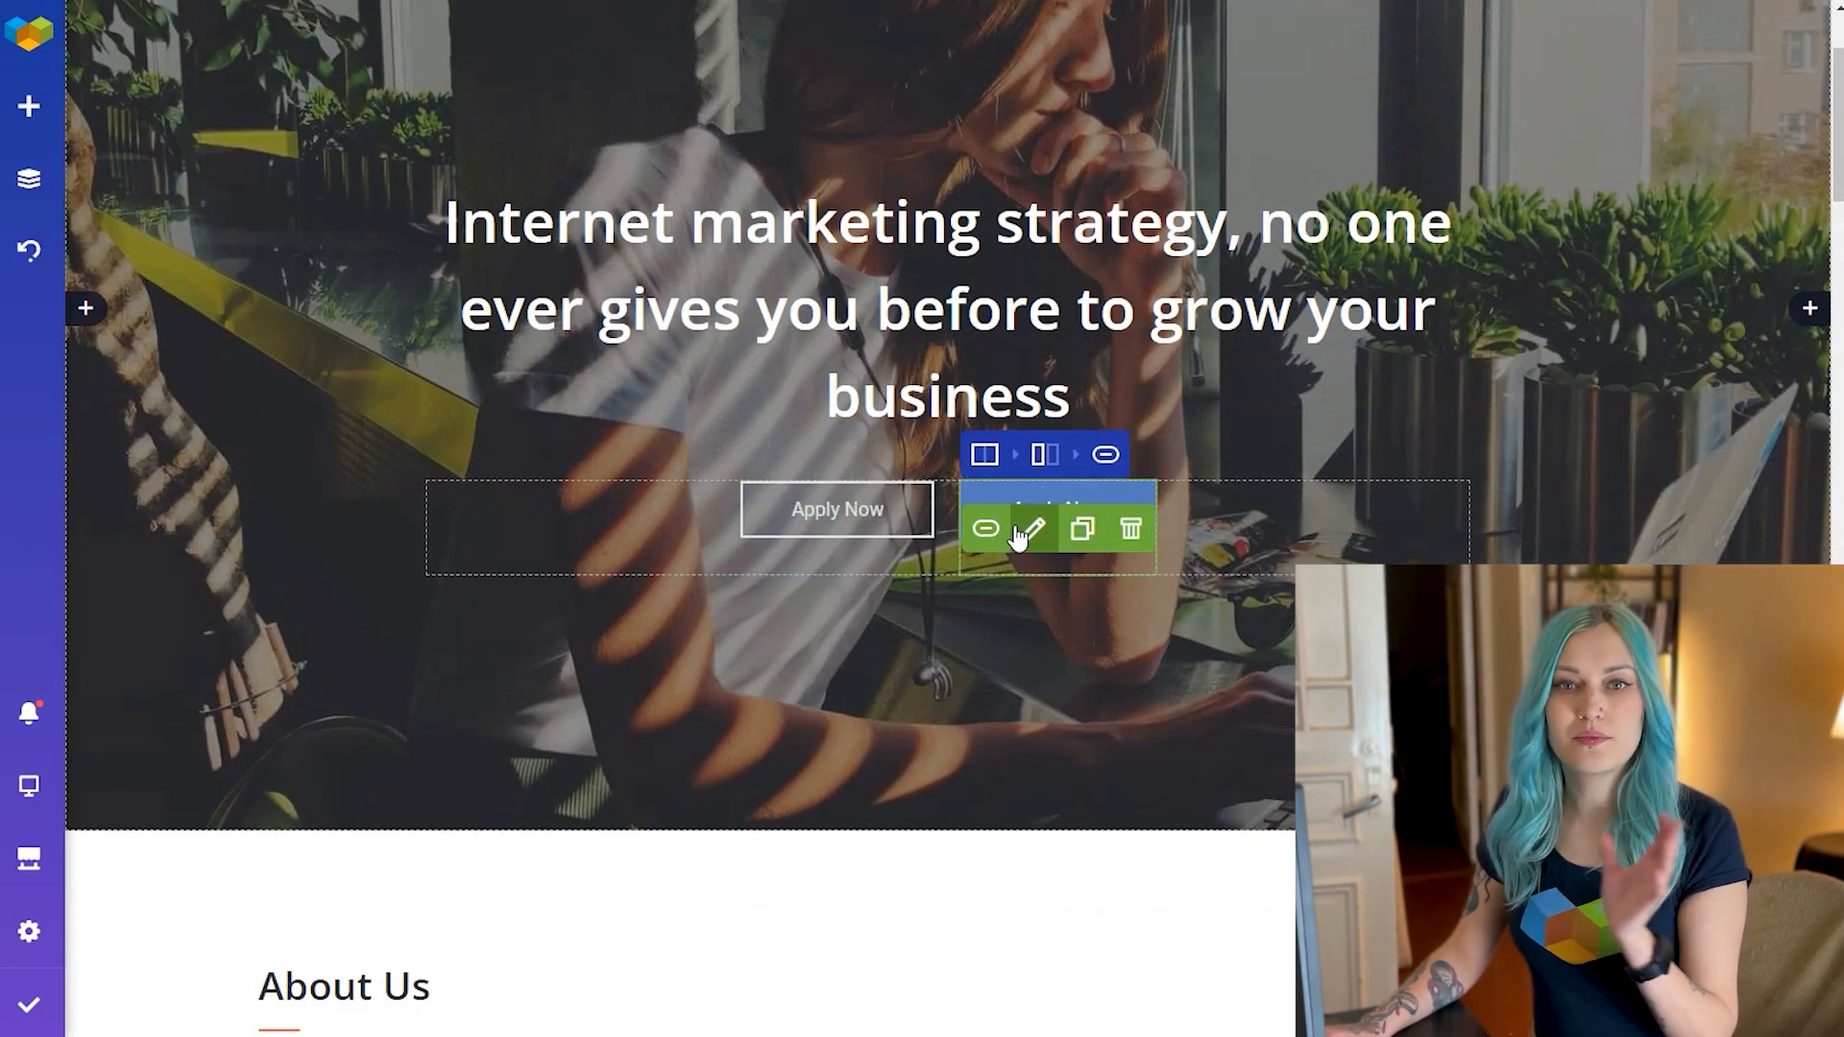
{"action": "mouse_move", "coordinate": [855, 526]}
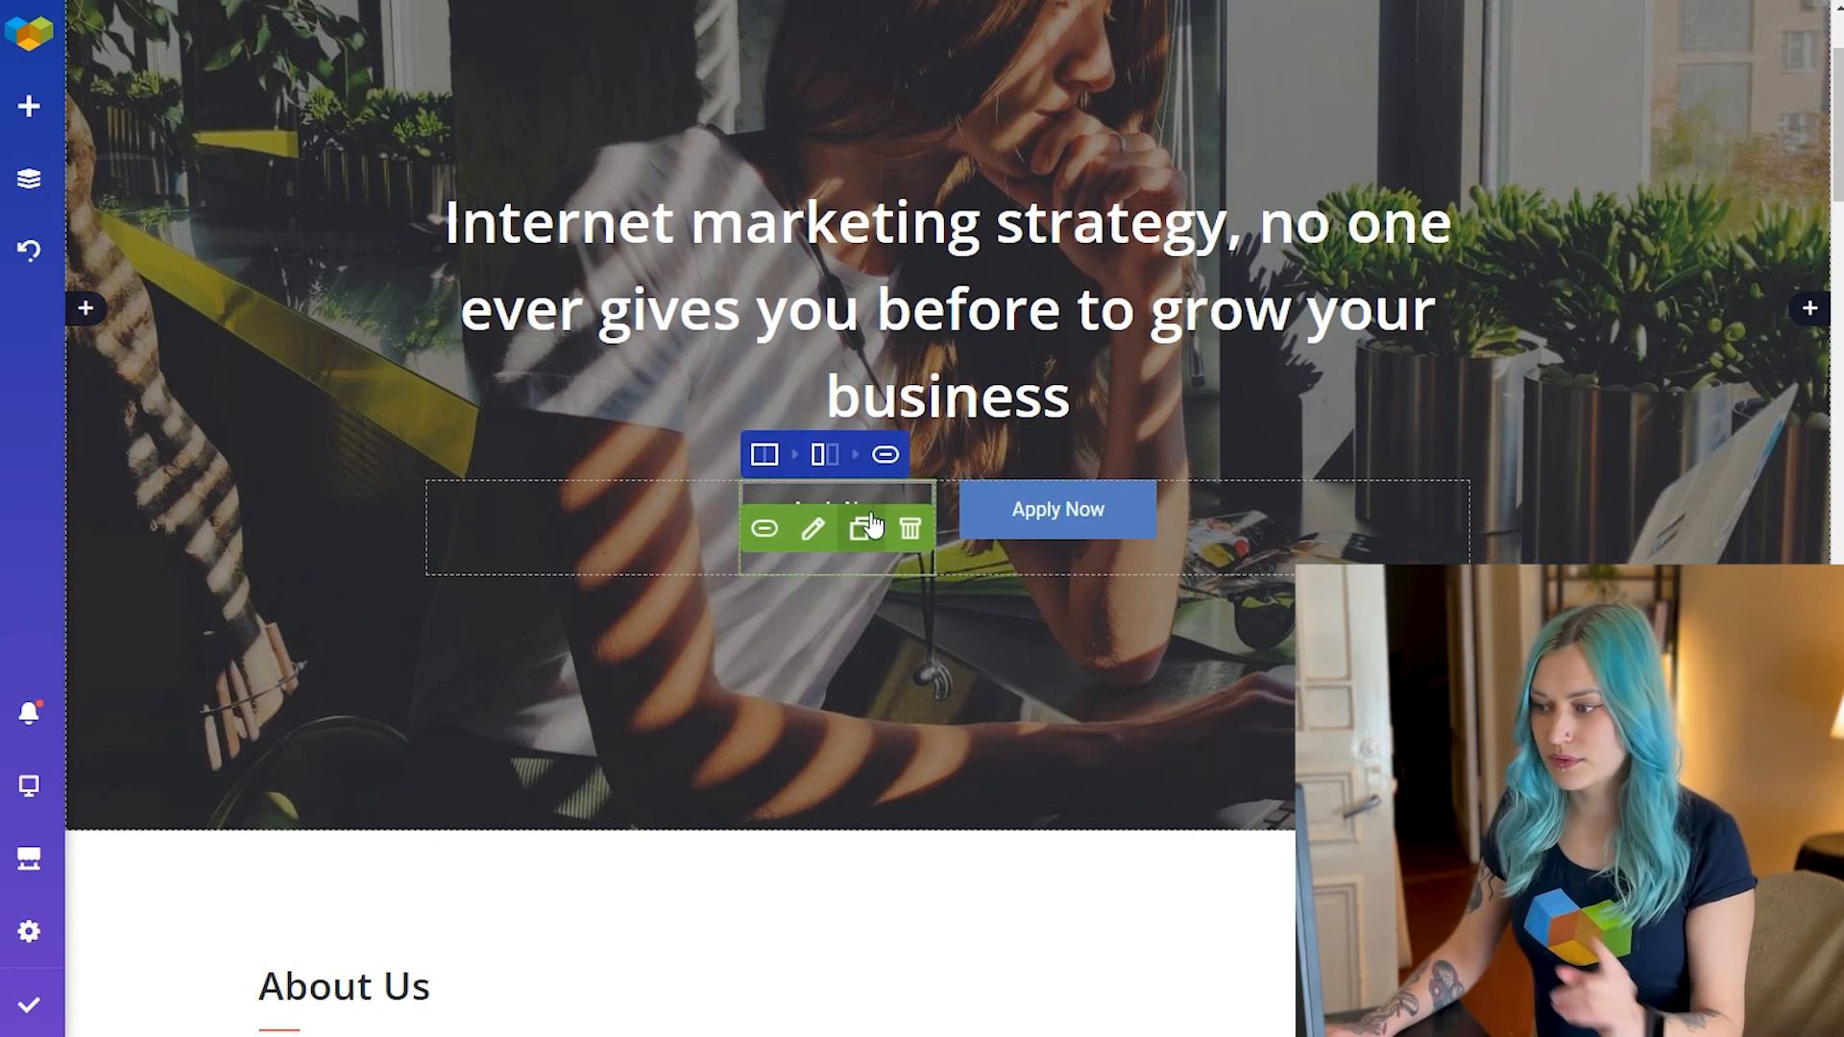
{"action": "left_click", "coordinate": [911, 534]}
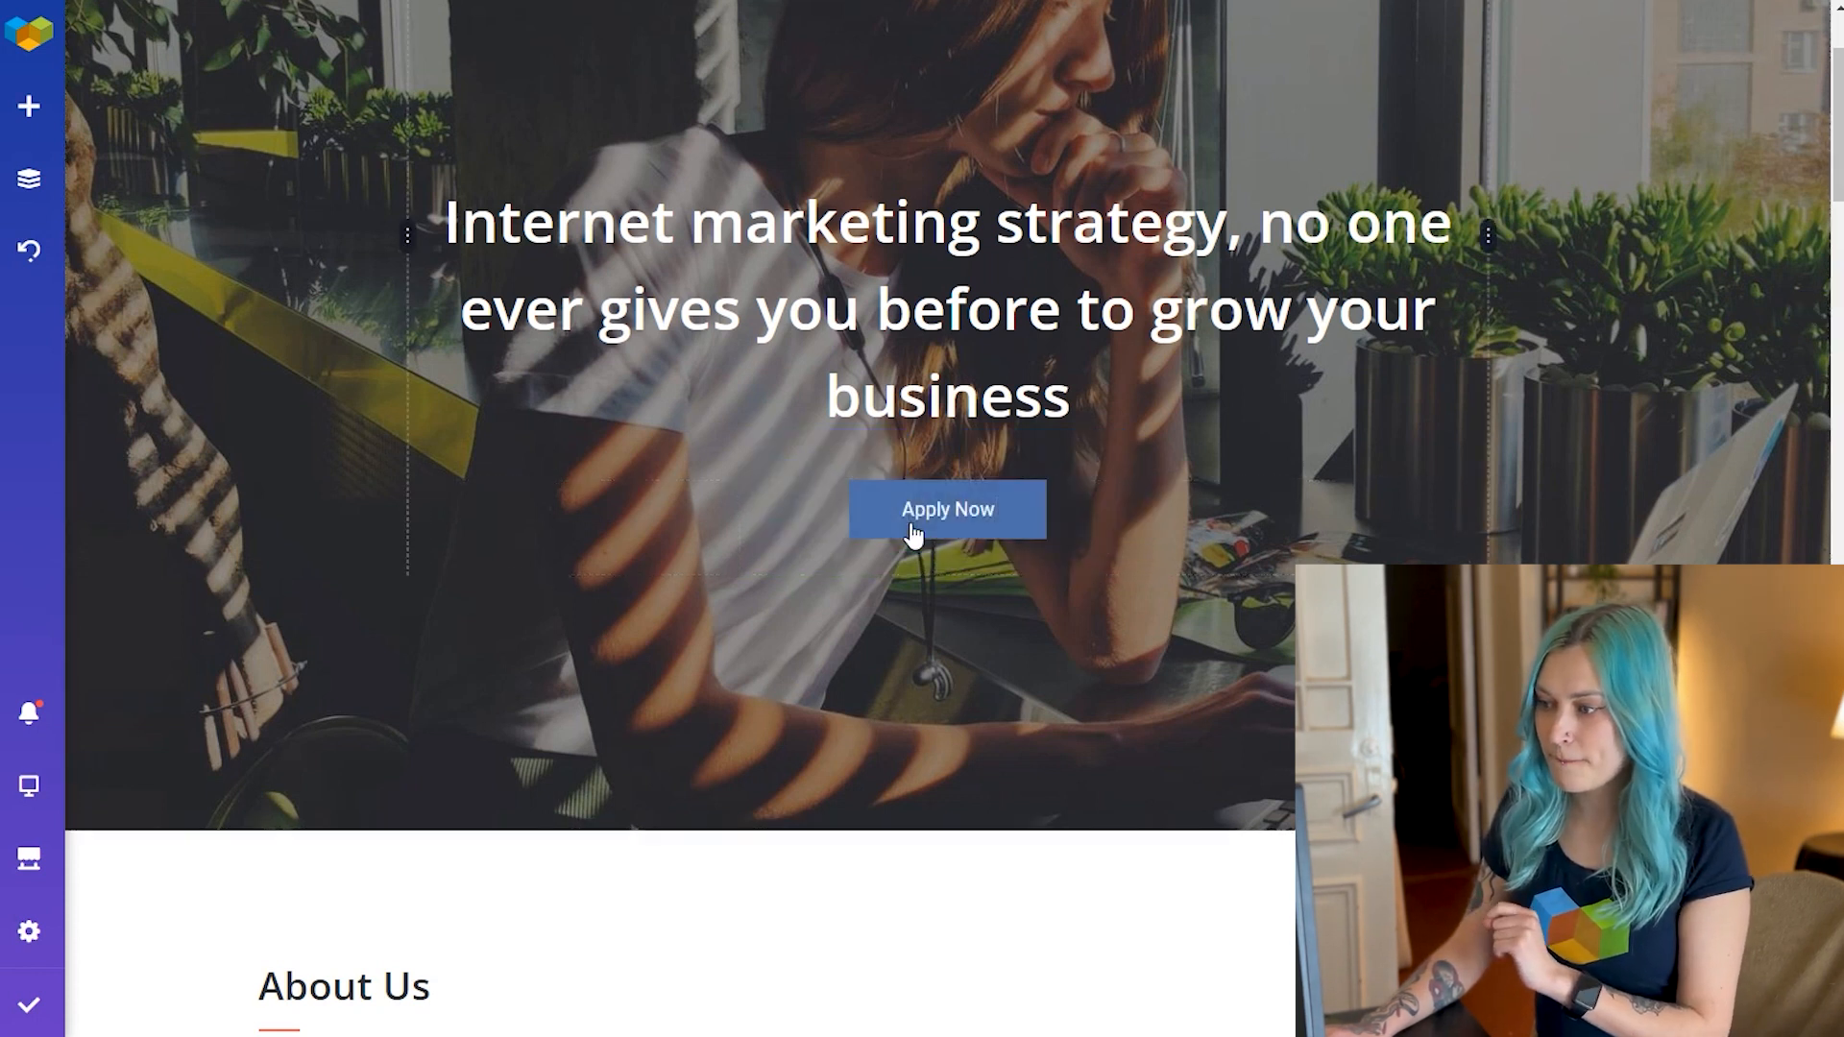
{"action": "mouse_move", "coordinate": [914, 535]}
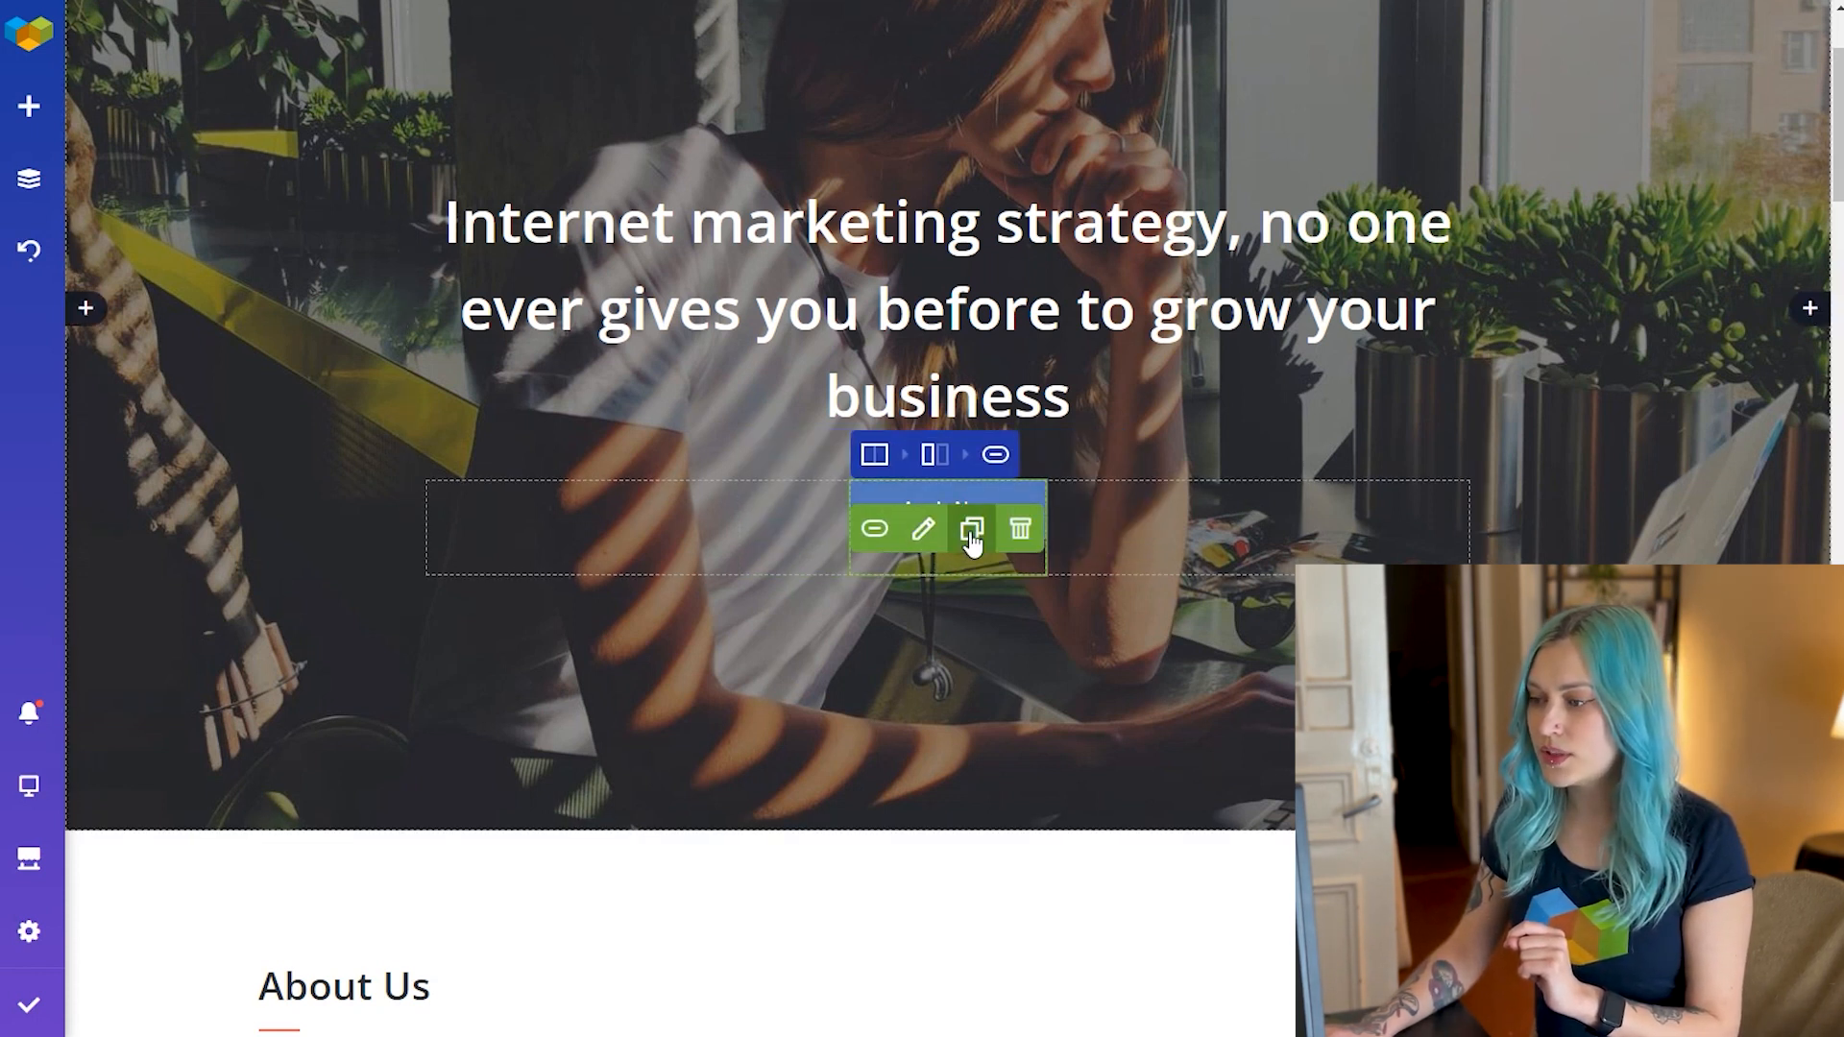
{"action": "left_click", "coordinate": [971, 540]}
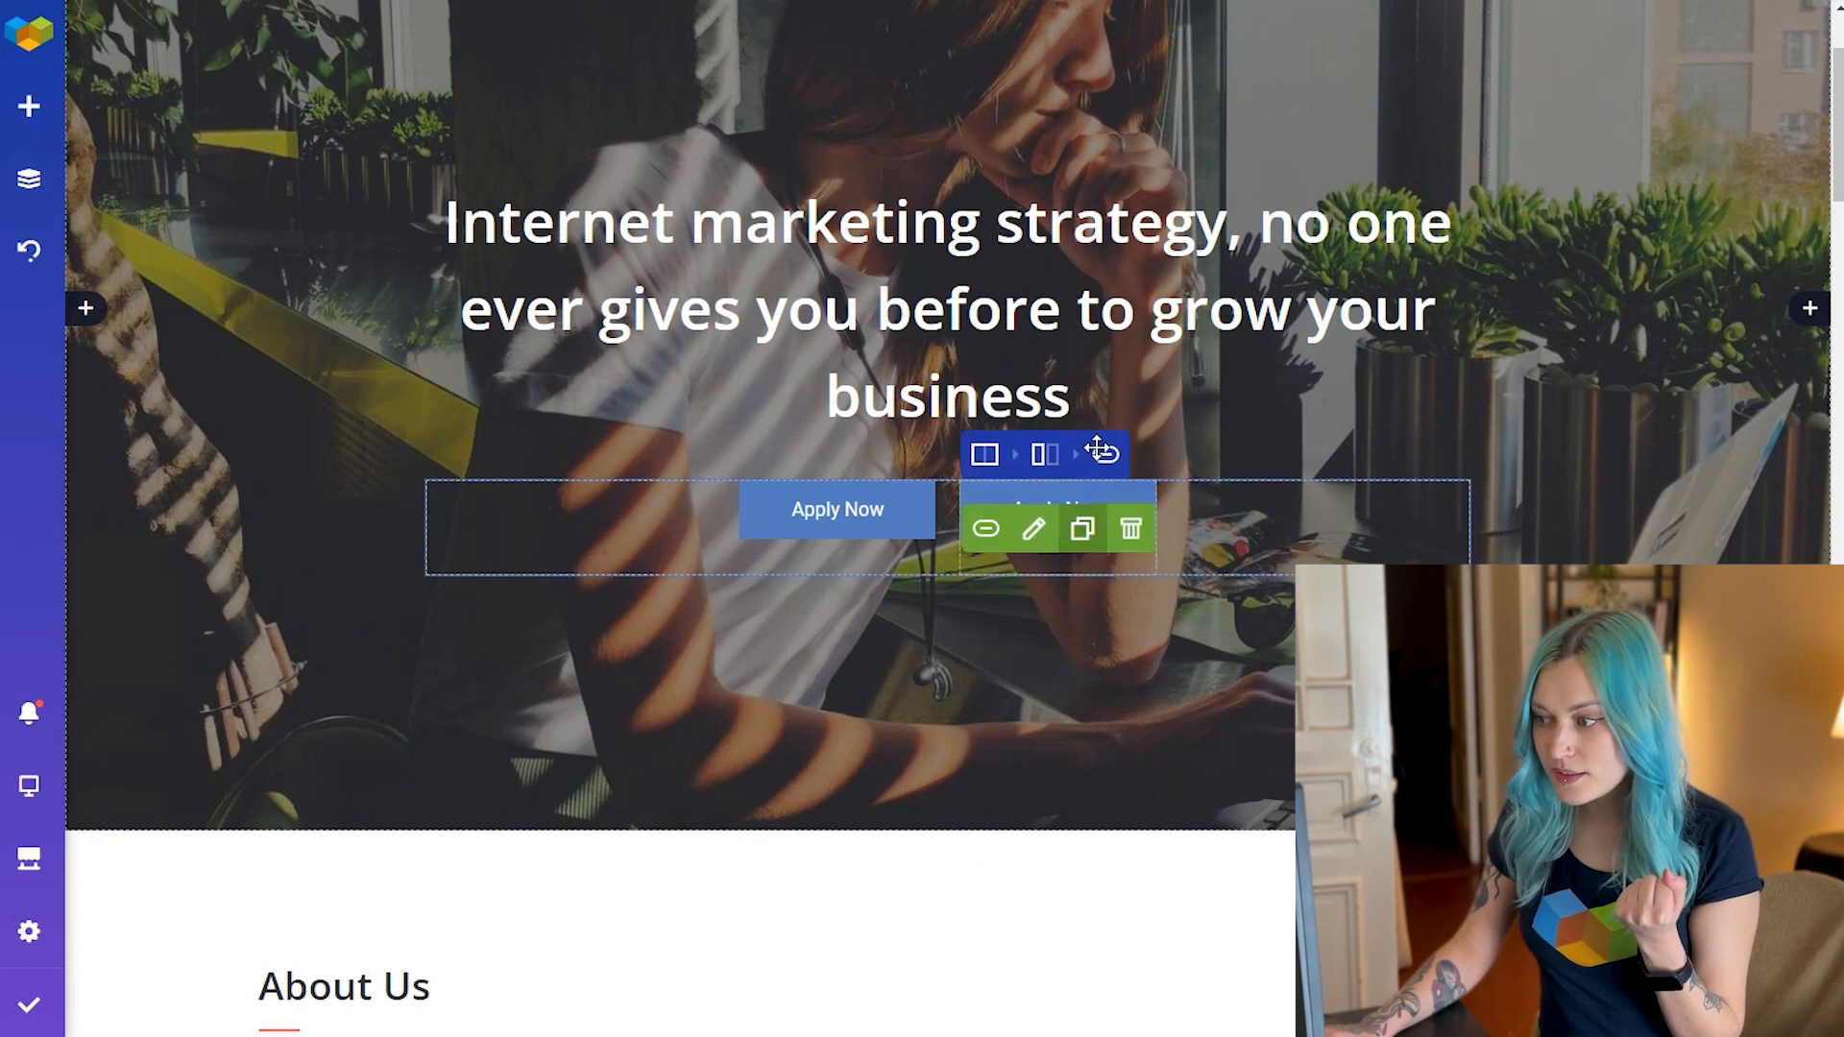
- Set the gap of the hero section's button group to 0
{"action": "mouse_move", "coordinate": [1101, 452]}
{"action": "left_click", "coordinate": [1111, 504]}
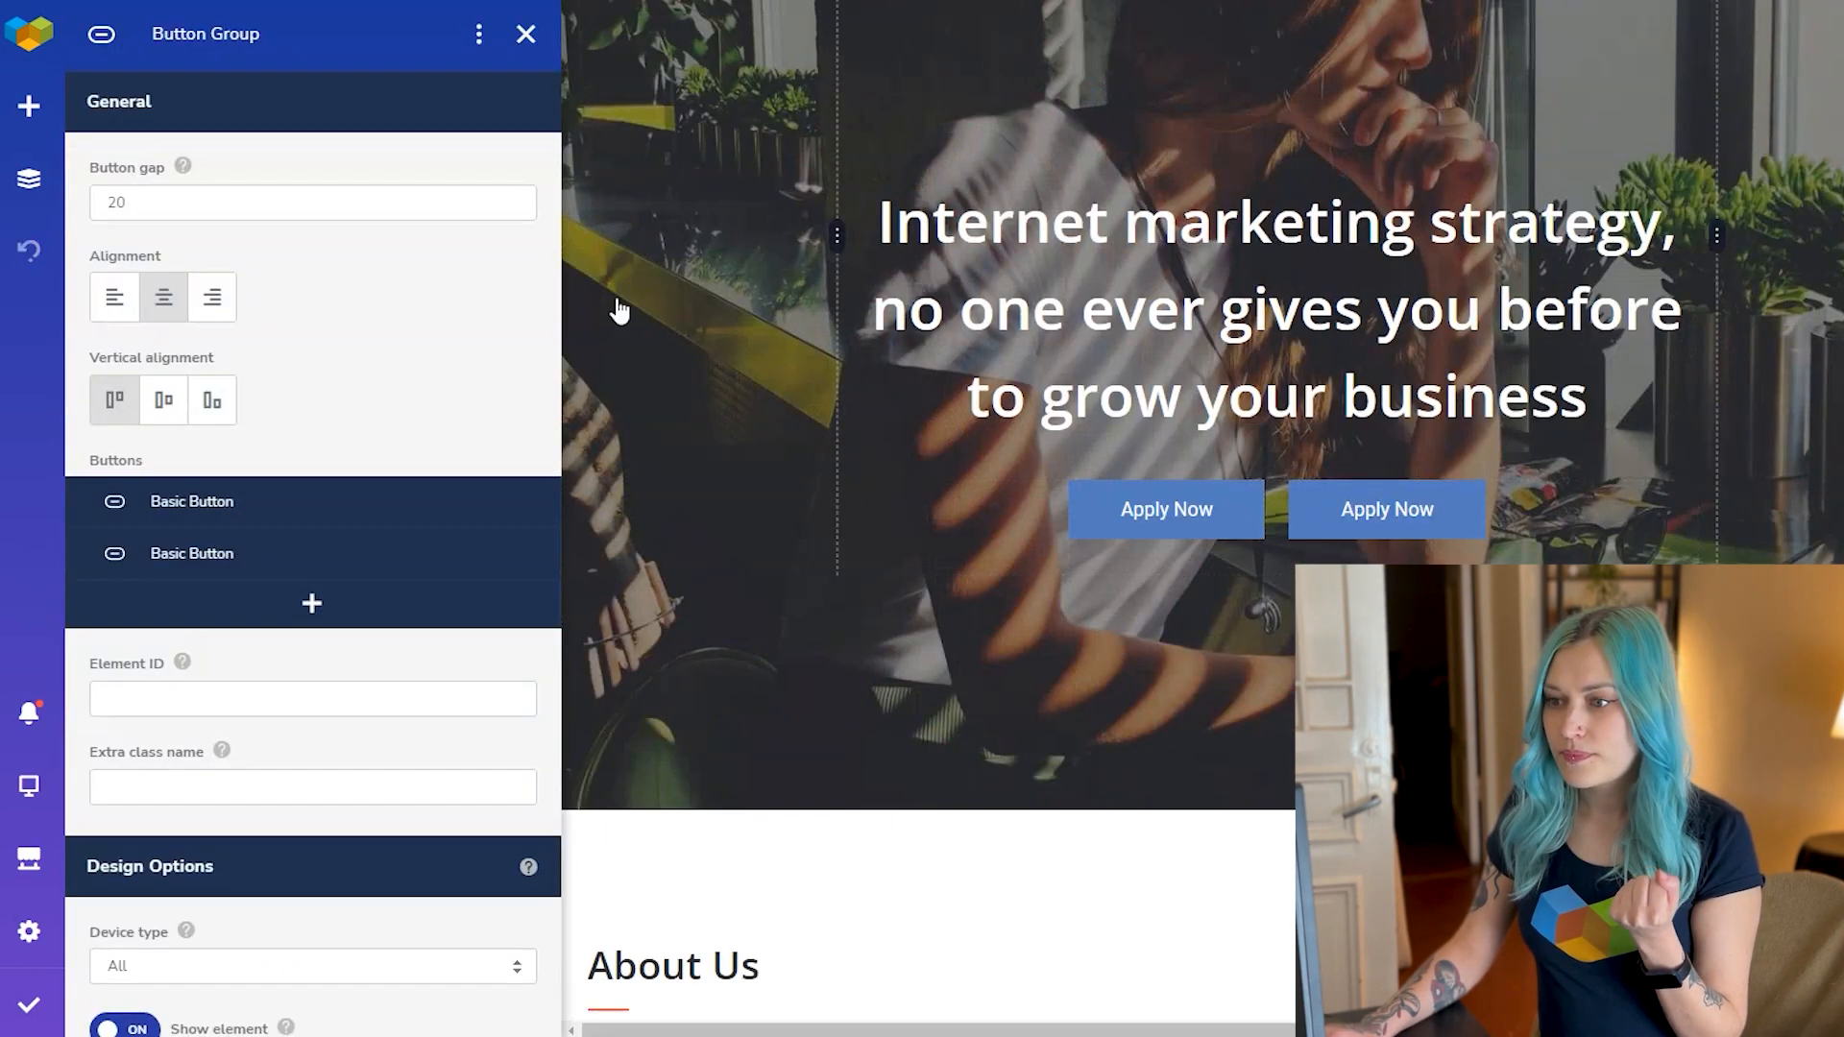
{"action": "double_click", "coordinate": [221, 217]}
{"action": "type", "text": "0"}
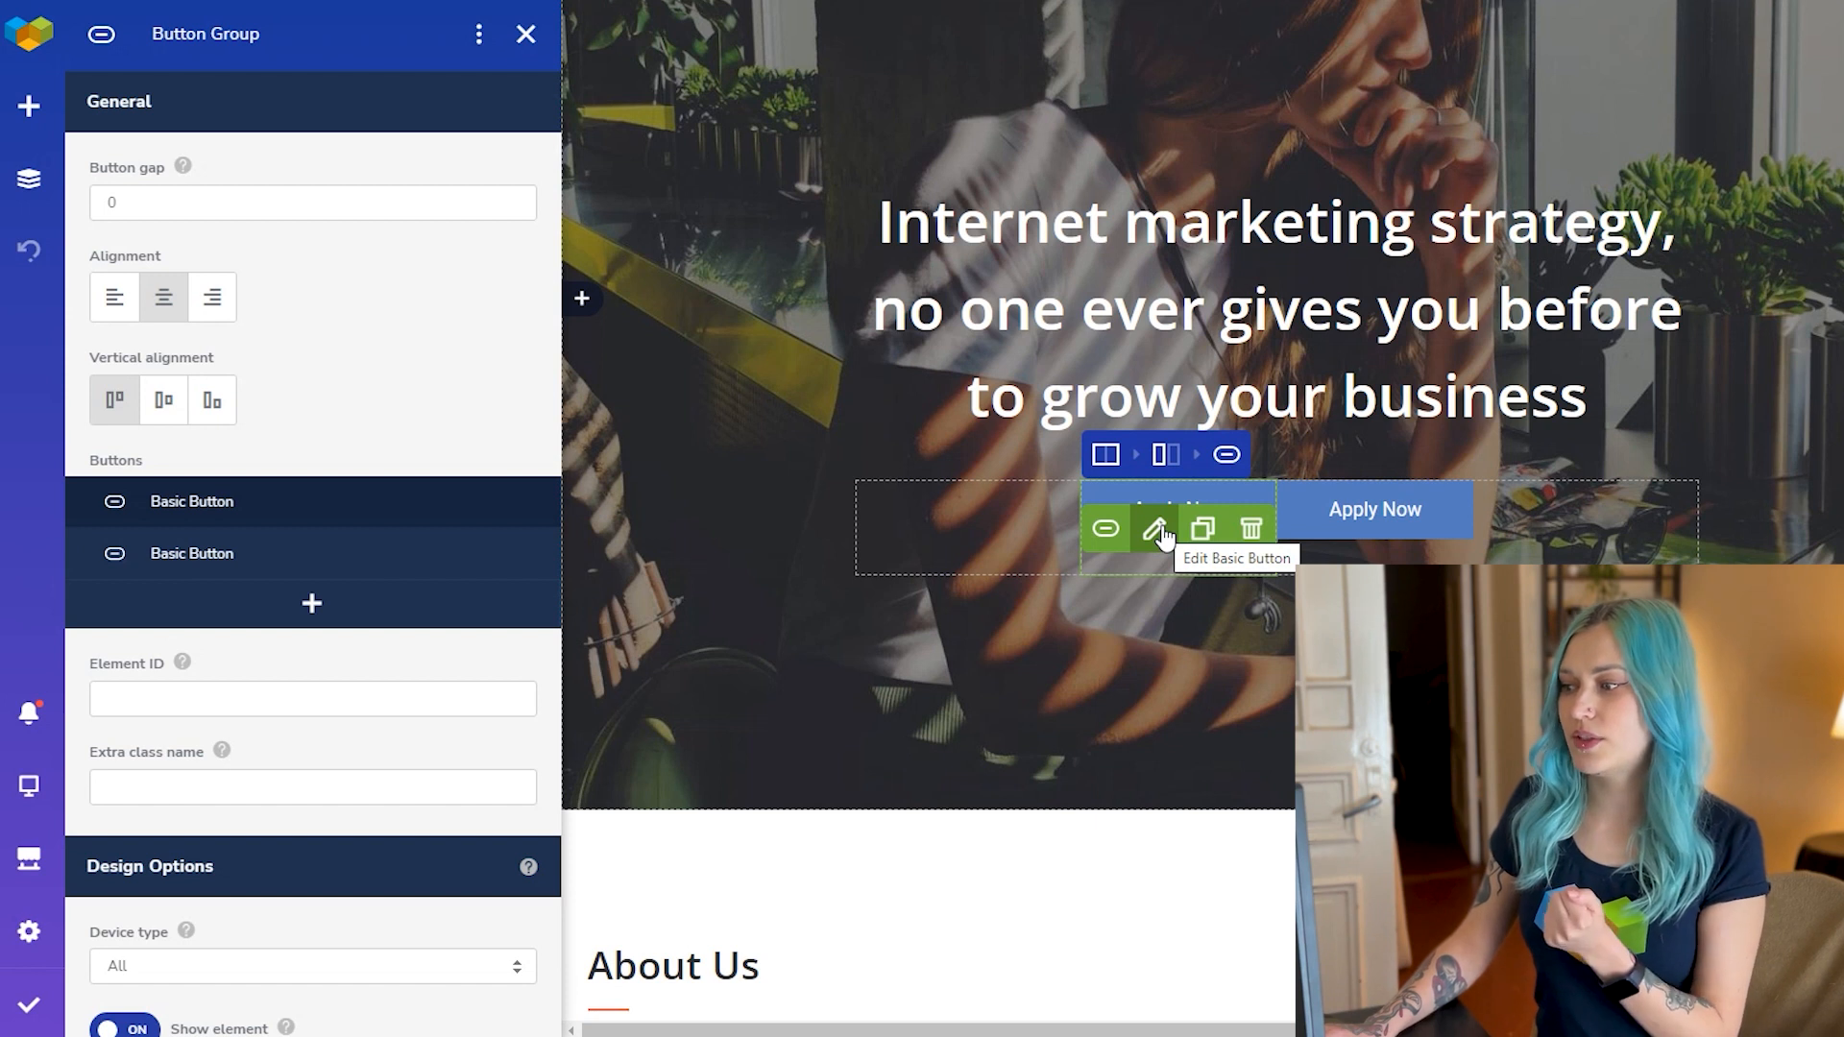
- Change the text of the first button in the group to "Sign in"
{"action": "left_click", "coordinate": [1155, 529]}
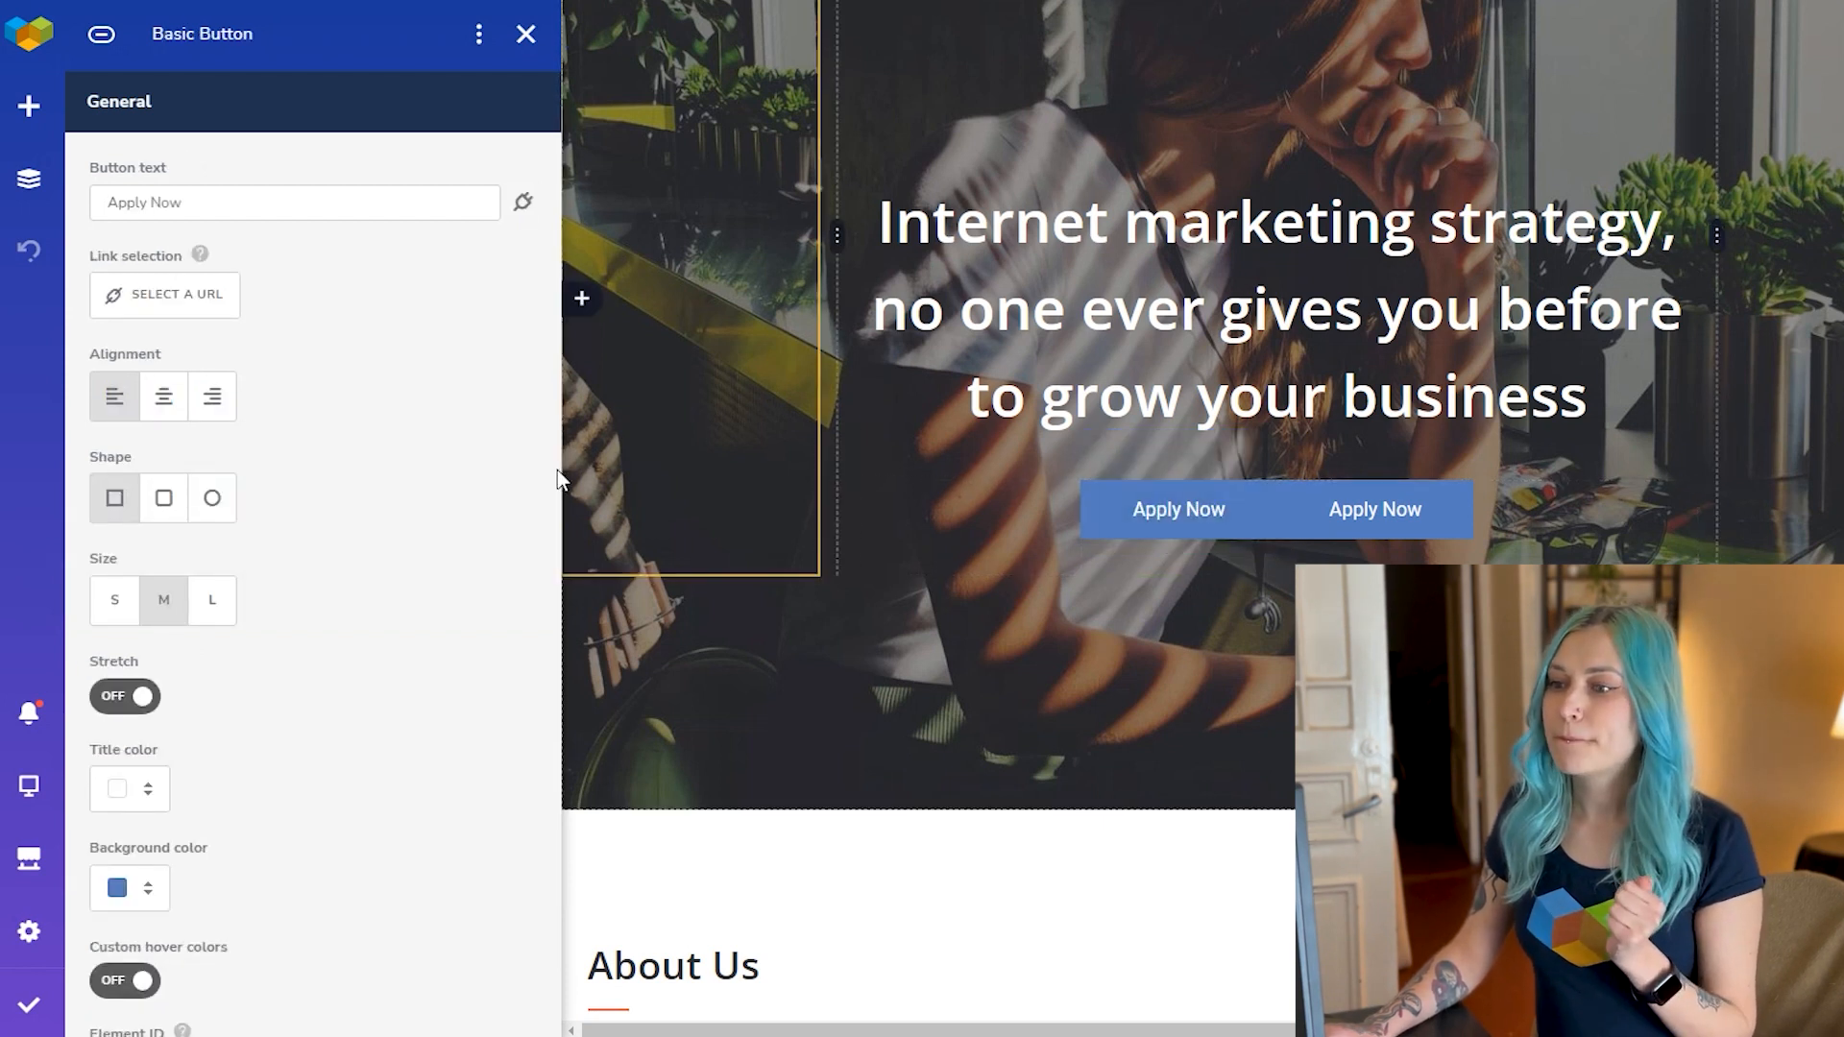
{"action": "left_click", "coordinate": [277, 202]}
{"action": "key", "text": "ctrl+a"}
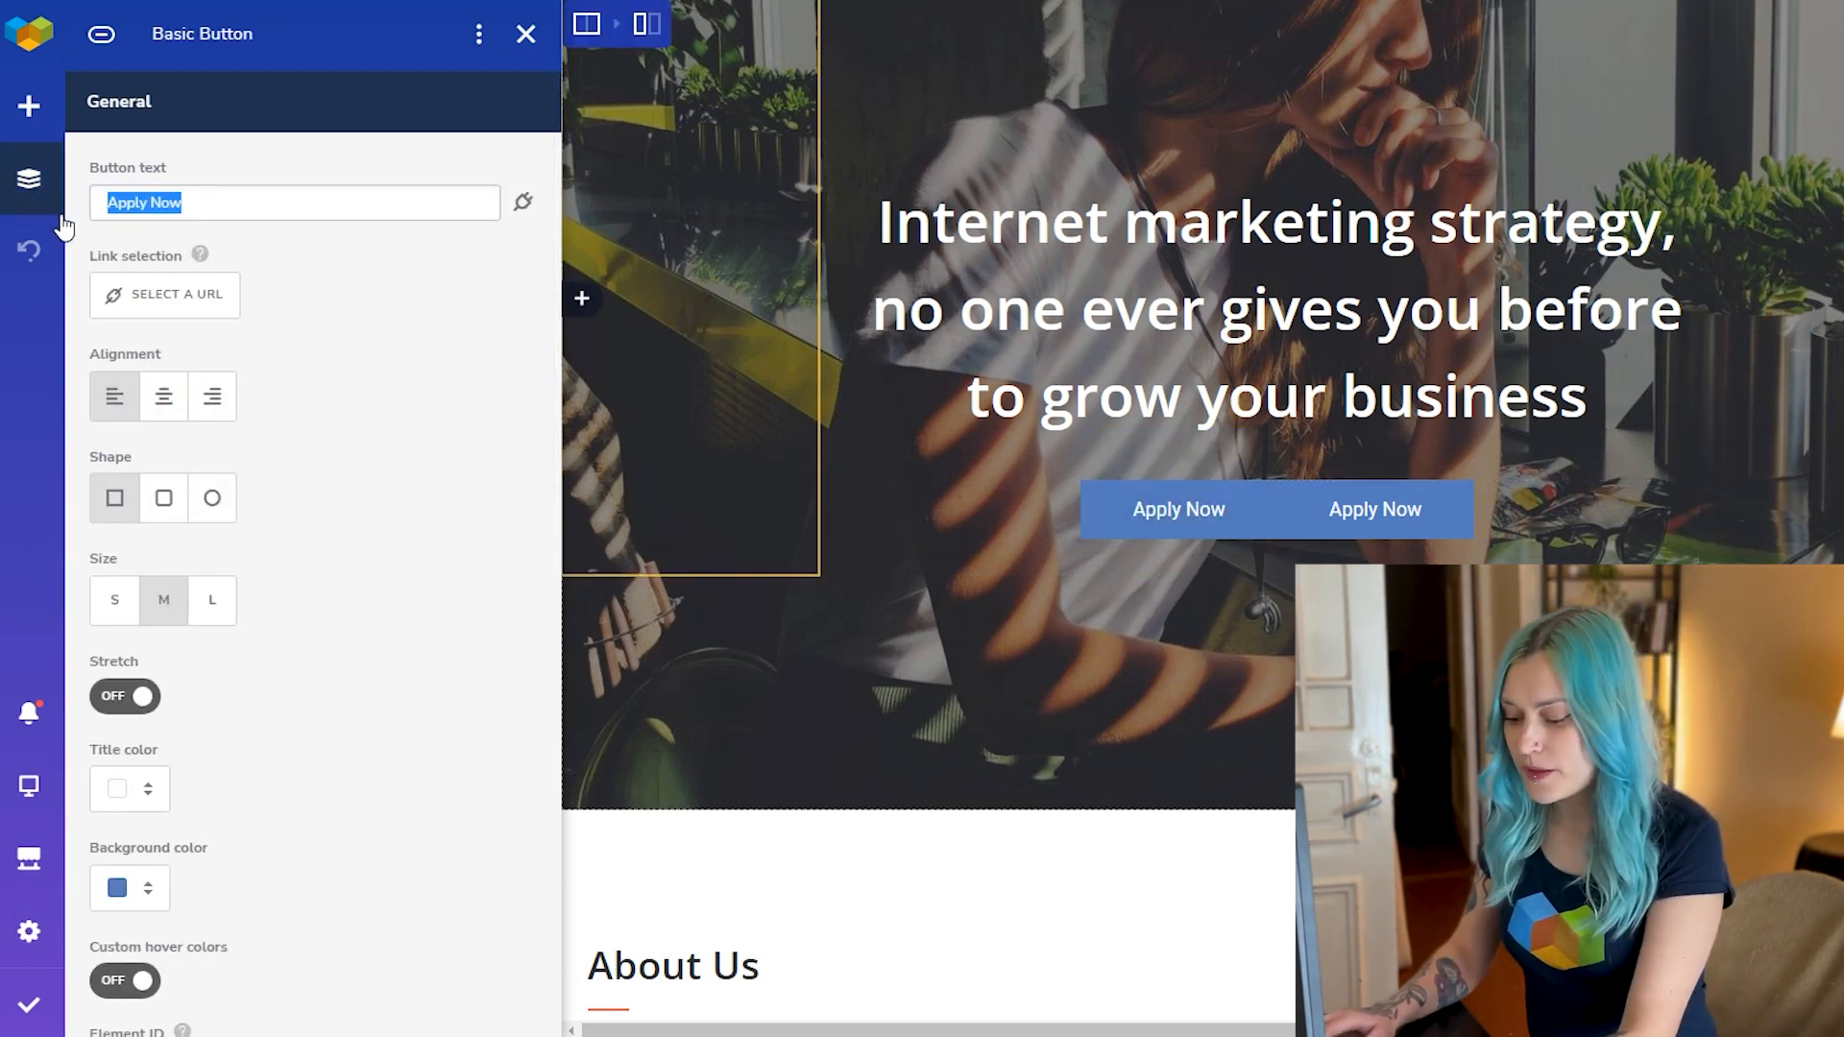
{"action": "type", "text": "Sing"}
{"action": "key", "text": "BackSpace"}
{"action": "key", "text": "BackSpace"}
{"action": "type", "text": "gn in"}
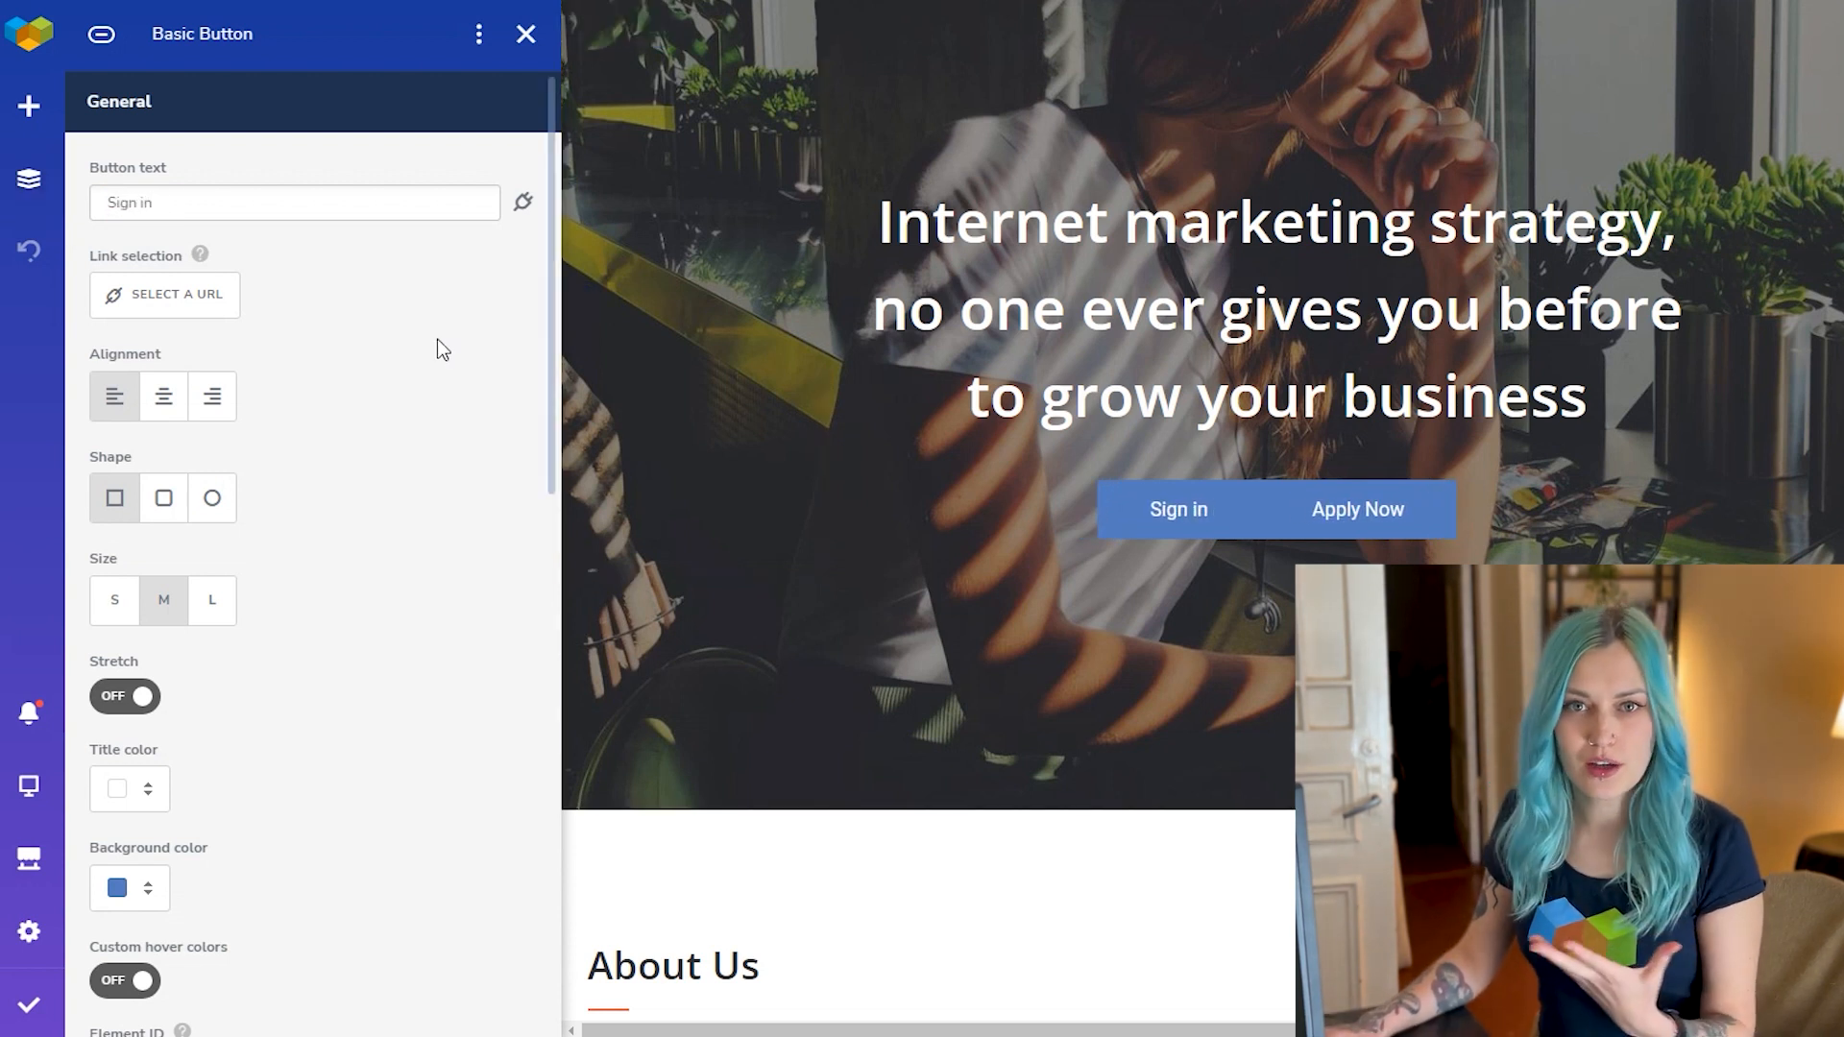
- Set the Sign in button's background color to the coral red swatch
{"action": "scroll", "coordinate": [400, 684], "scroll_direction": "down", "scroll_amount": 3}
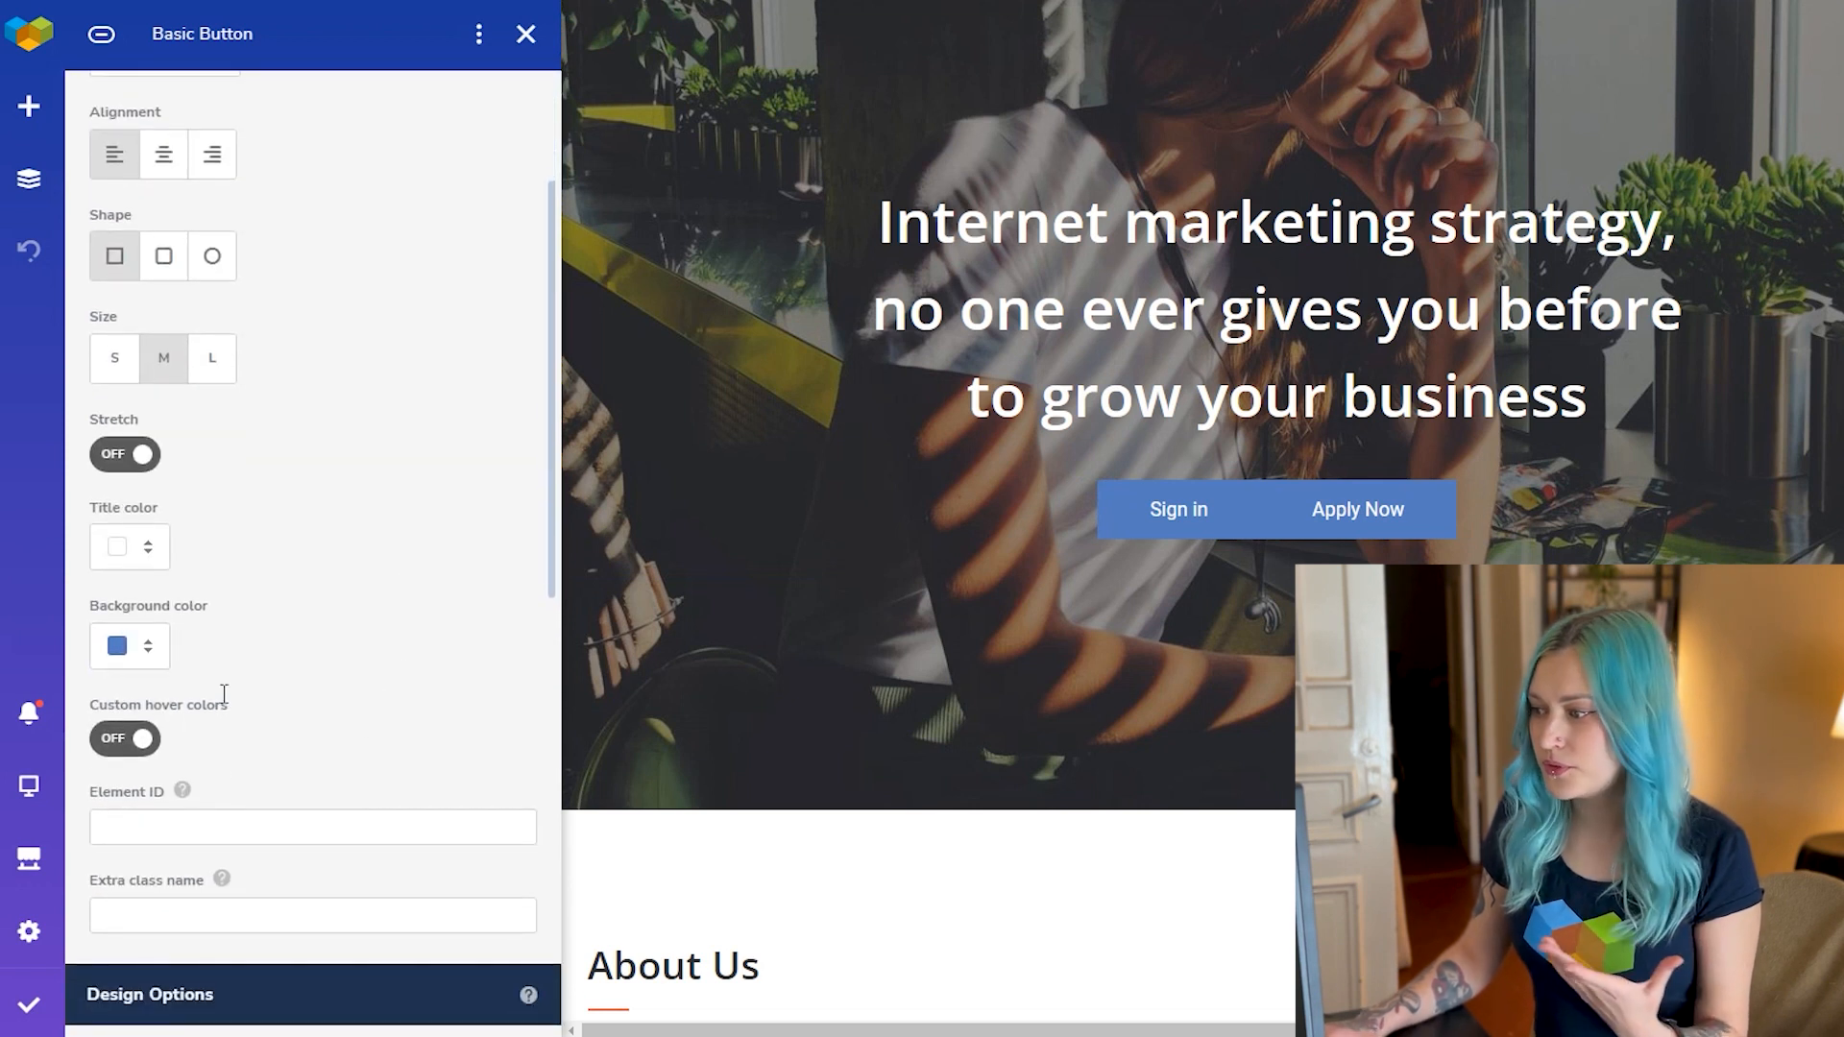
{"action": "left_click", "coordinate": [137, 637]}
{"action": "left_click", "coordinate": [323, 761]}
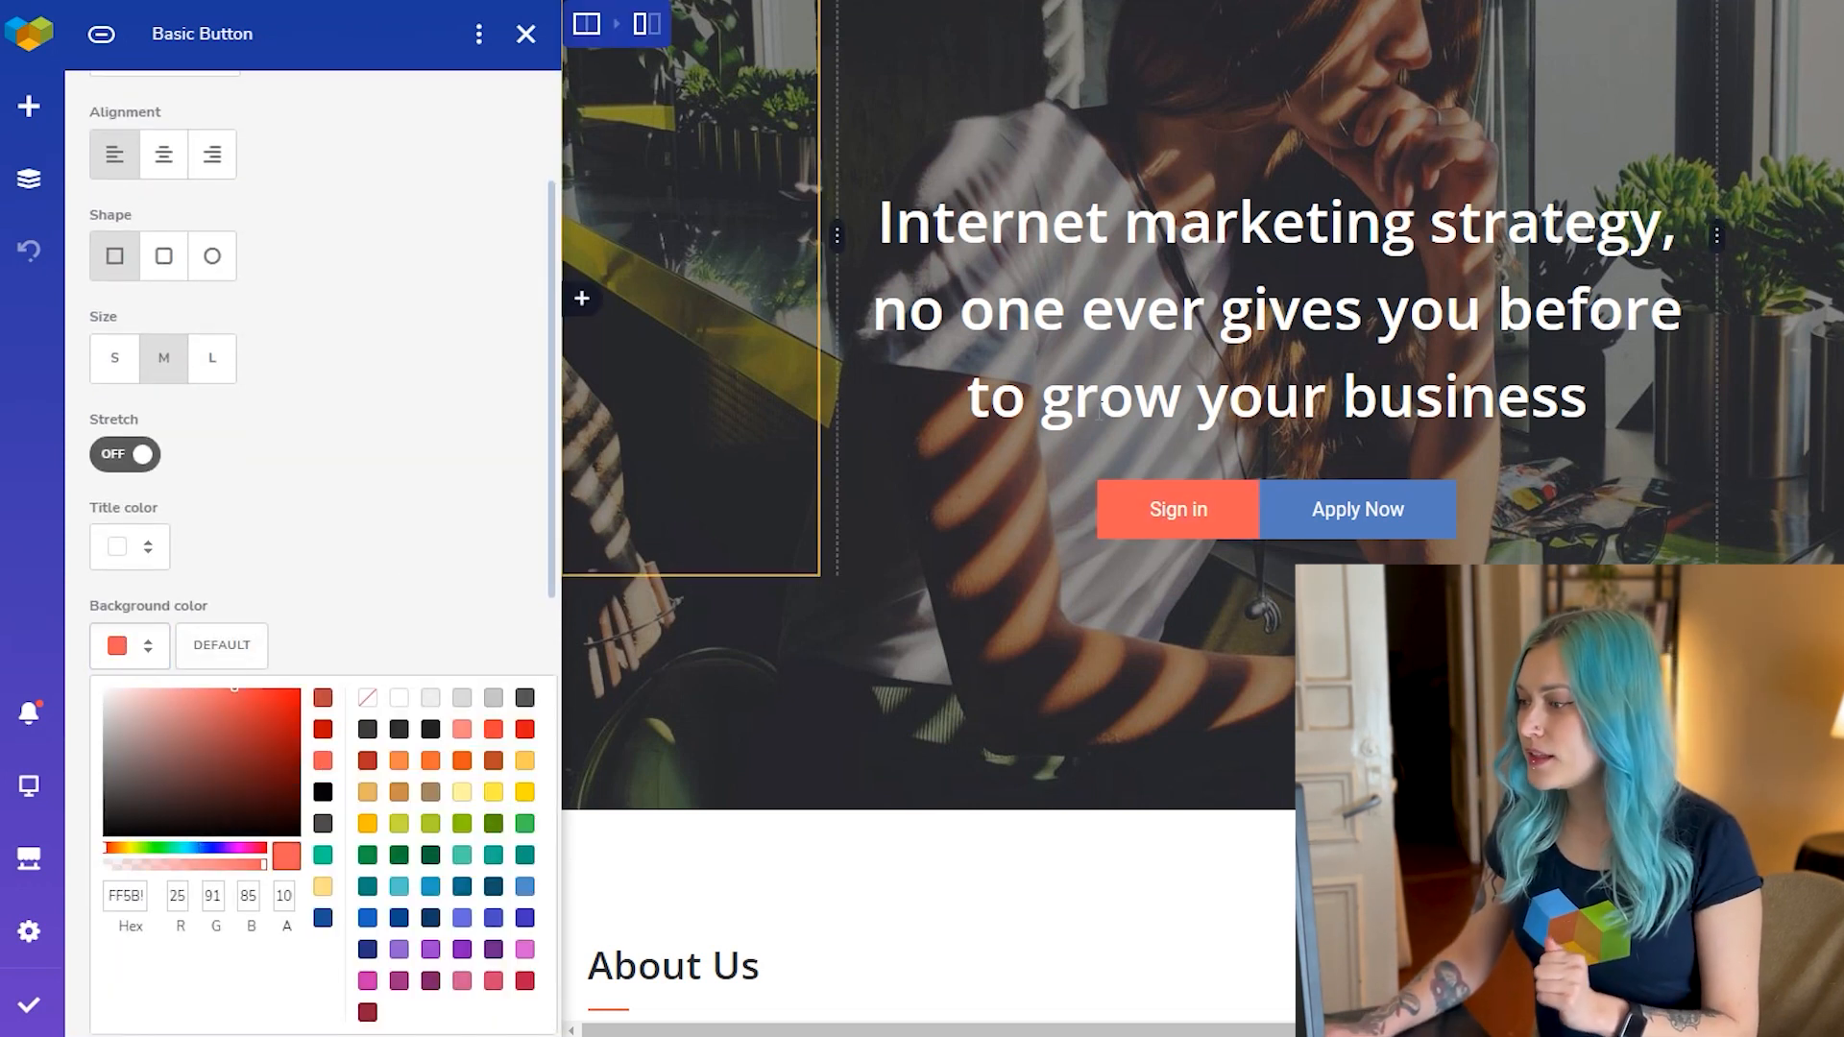
- Change the text of the second button in the group to "Register"
{"action": "left_click", "coordinate": [1335, 529]}
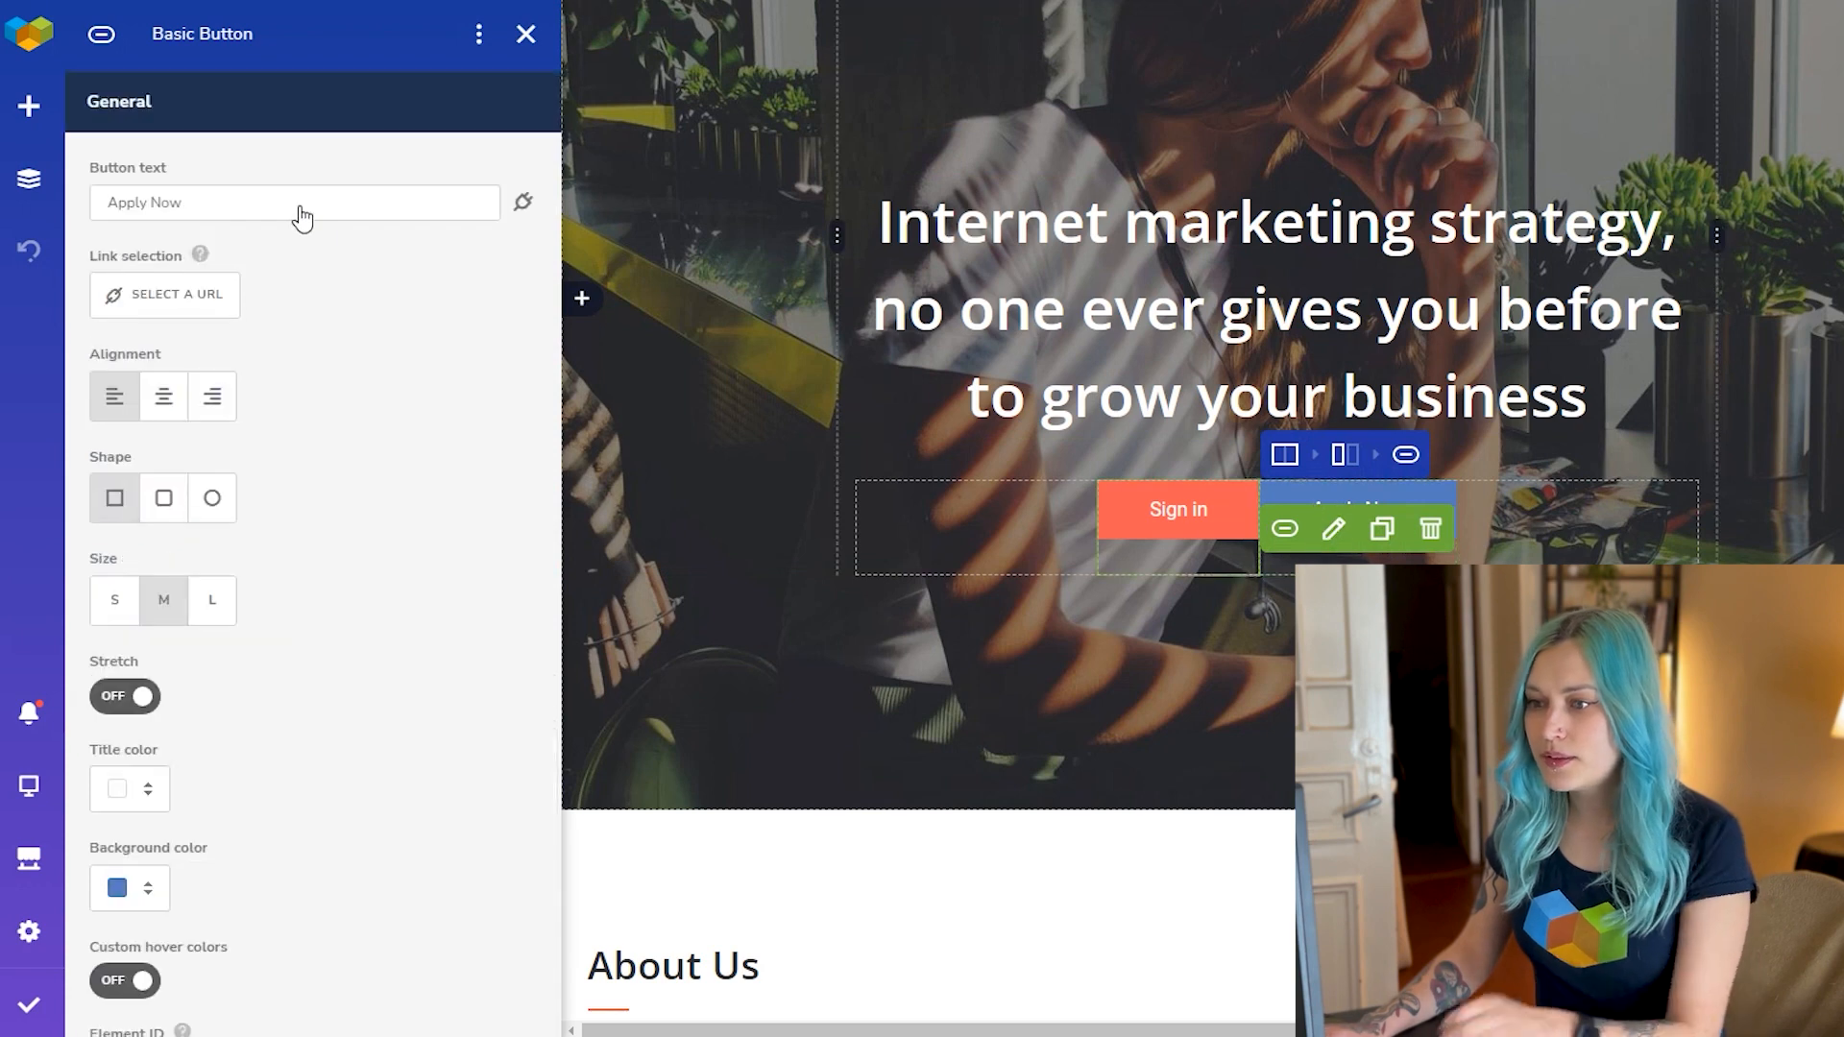
{"action": "left_click", "coordinate": [281, 197]}
{"action": "key", "text": "ctrl+a"}
{"action": "type", "text": "Reg"}
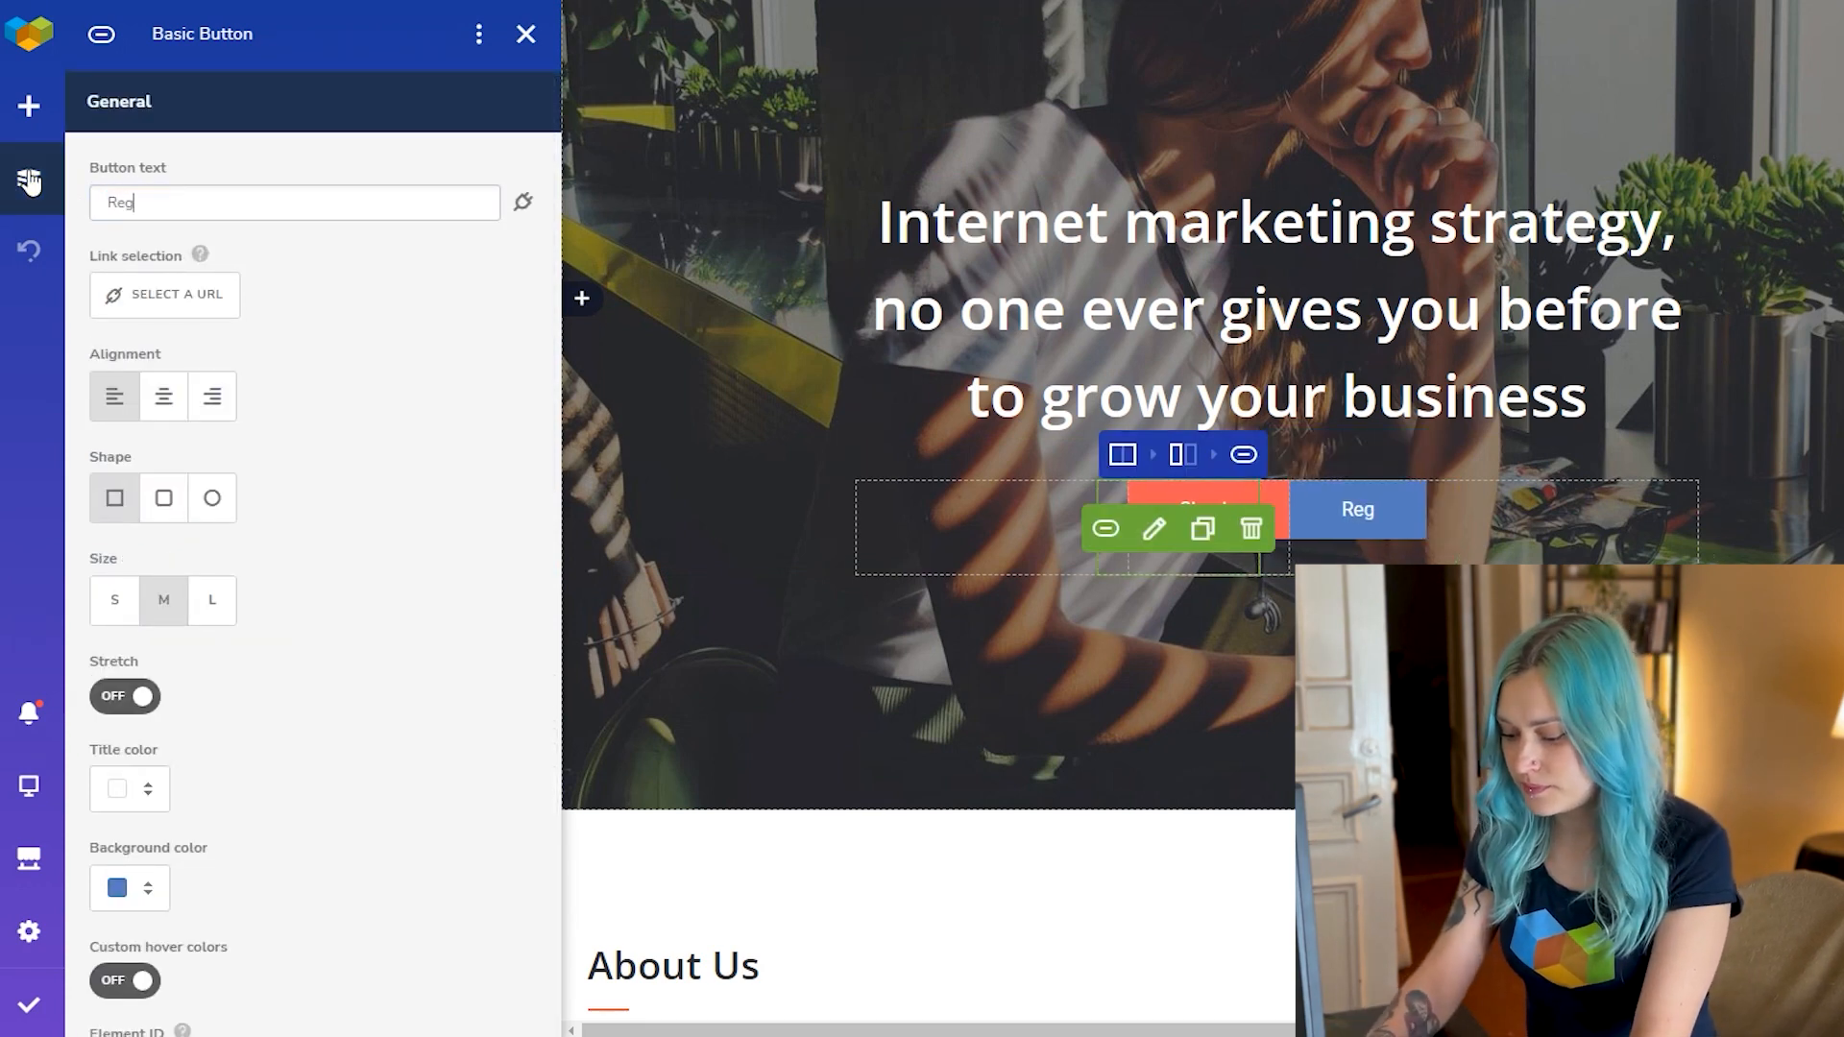
{"action": "type", "text": "ister"}
- Set the Register button's background color to the same coral red as the Sign in button
{"action": "scroll", "coordinate": [428, 369], "scroll_direction": "down", "scroll_amount": 5}
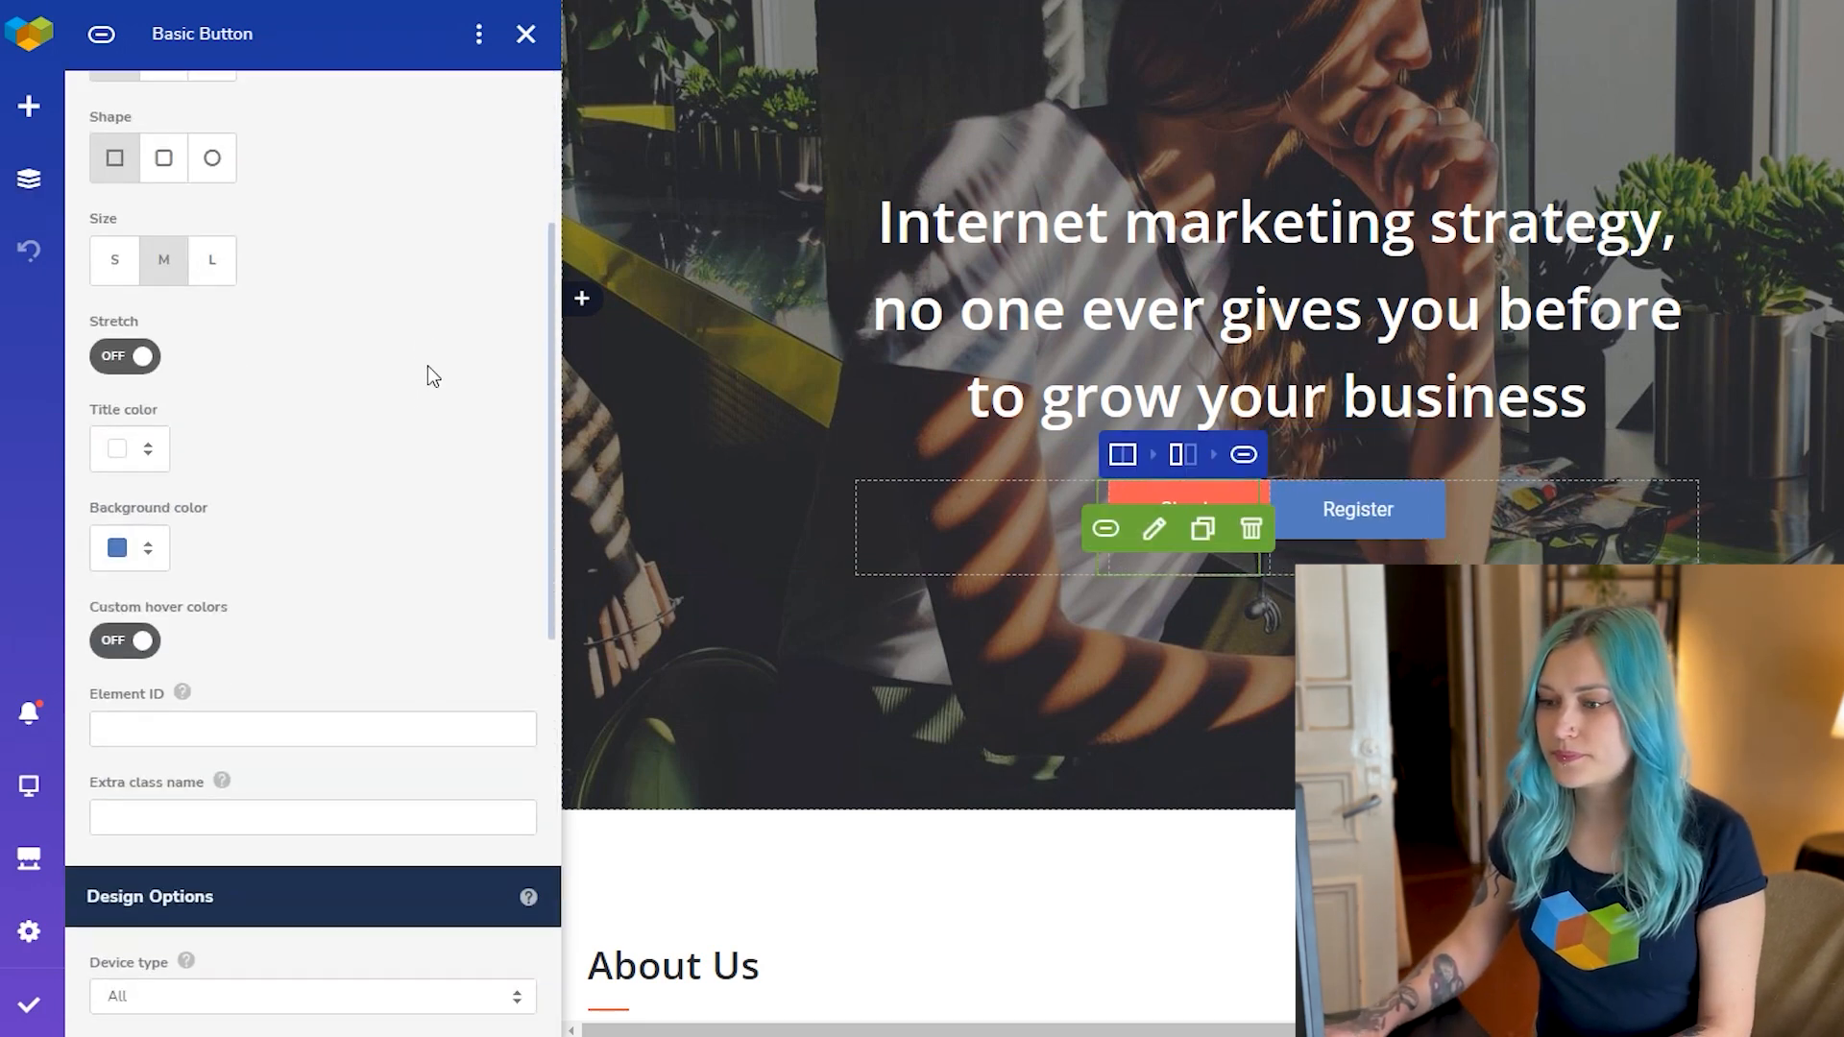
{"action": "left_click", "coordinate": [118, 404]}
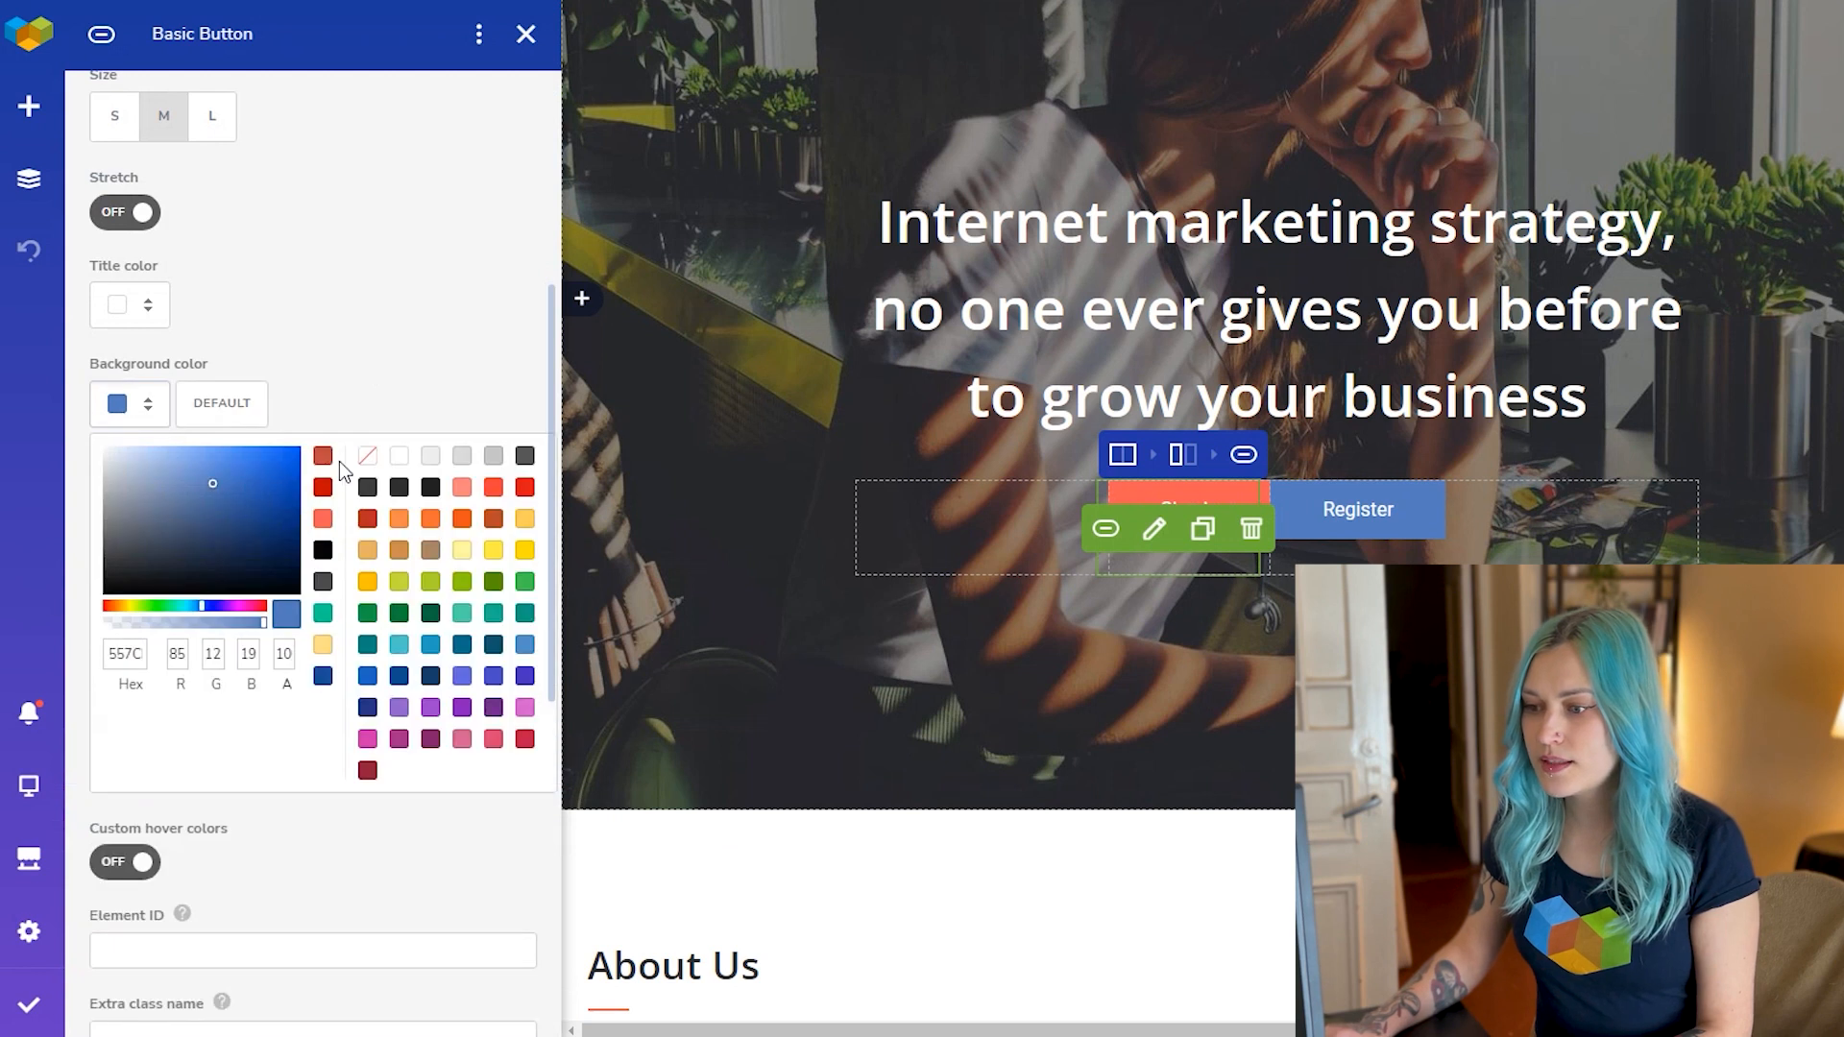
{"action": "left_click", "coordinate": [323, 519]}
{"action": "left_click", "coordinate": [443, 284]}
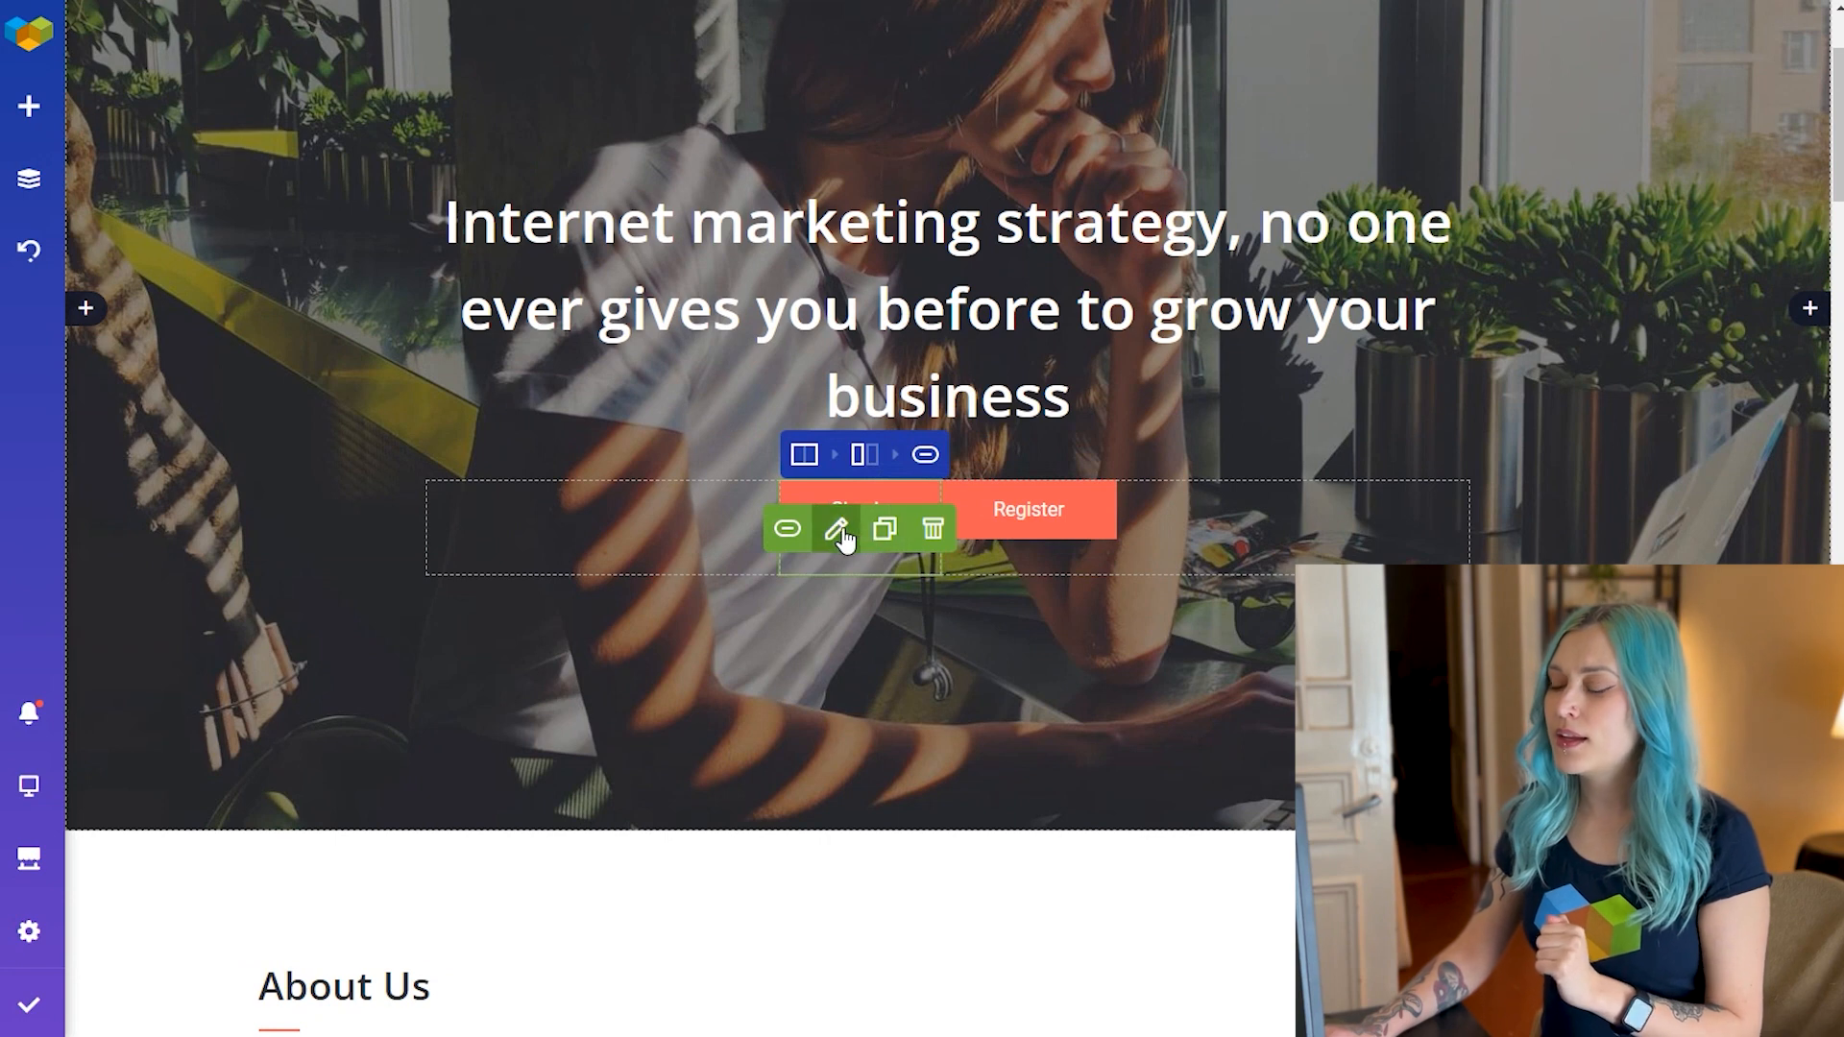
- Give the Sign in button a right border of 1 px in its design options
{"action": "left_click", "coordinate": [838, 530]}
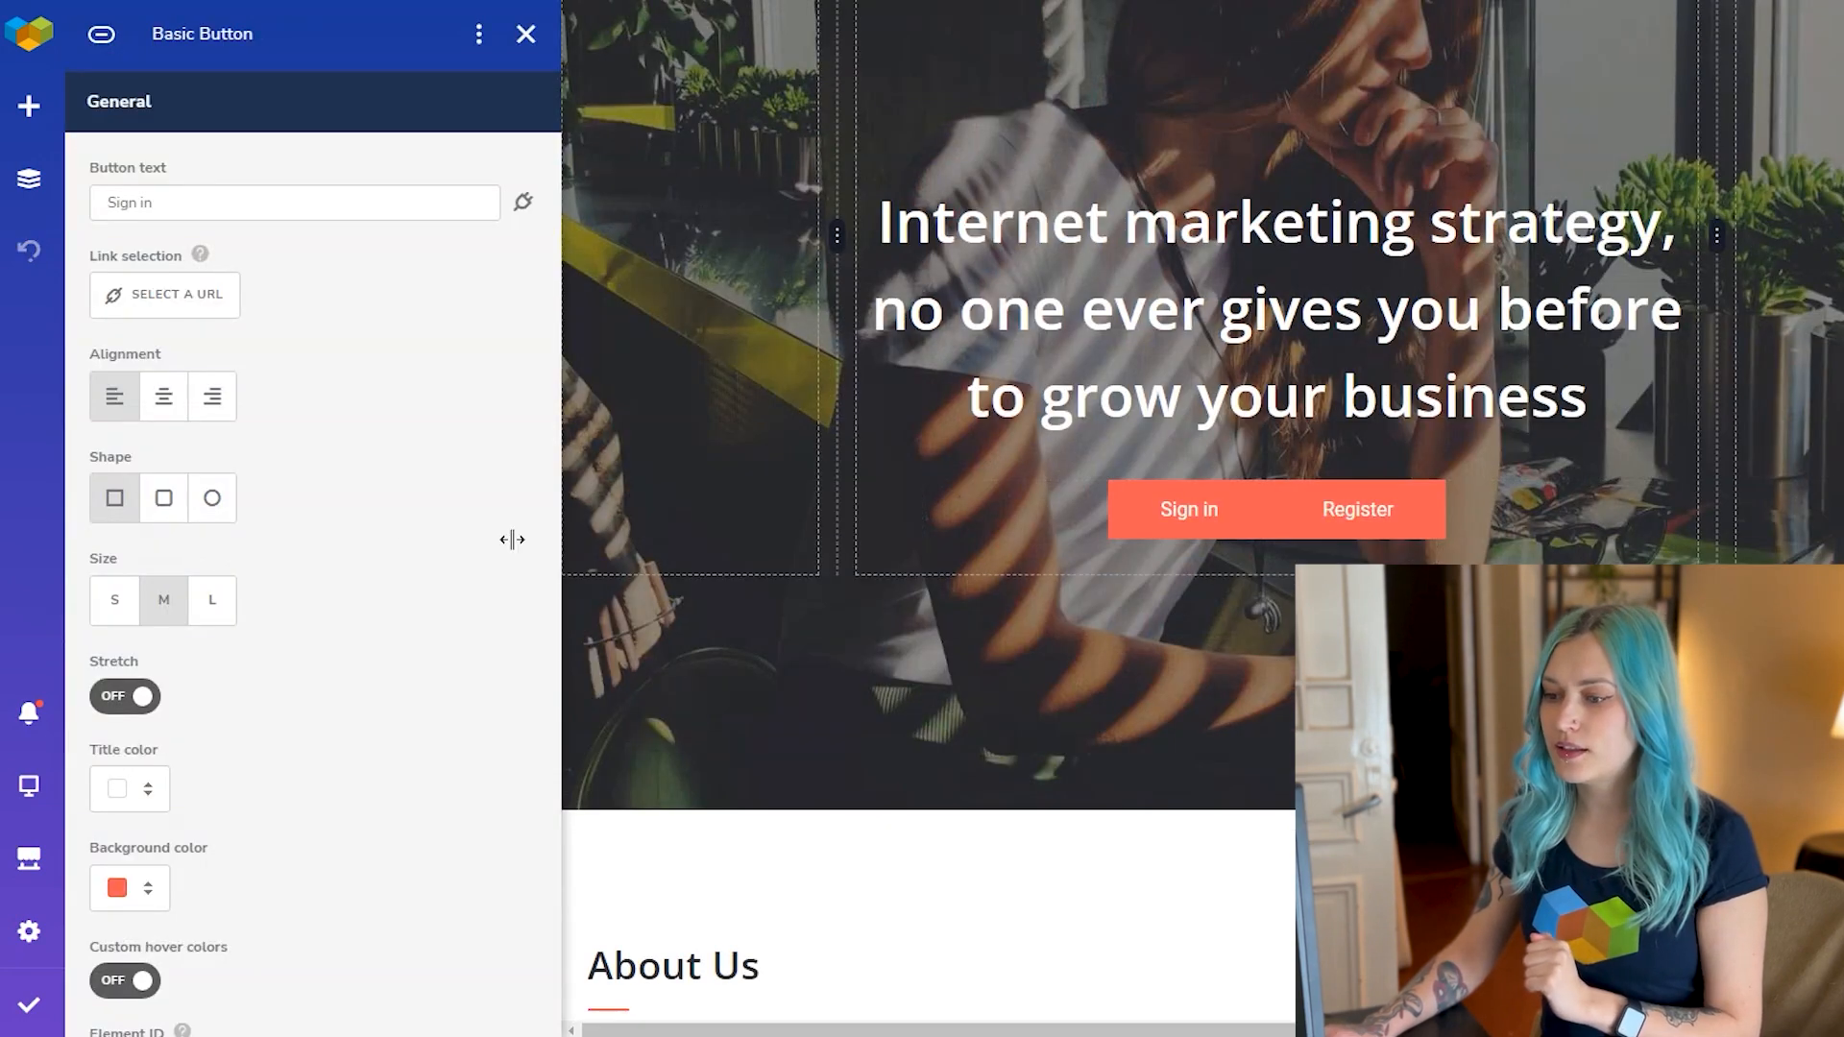
{"action": "scroll", "coordinate": [403, 564], "scroll_direction": "down", "scroll_amount": 10}
{"action": "scroll", "coordinate": [412, 567], "scroll_direction": "down", "scroll_amount": 2}
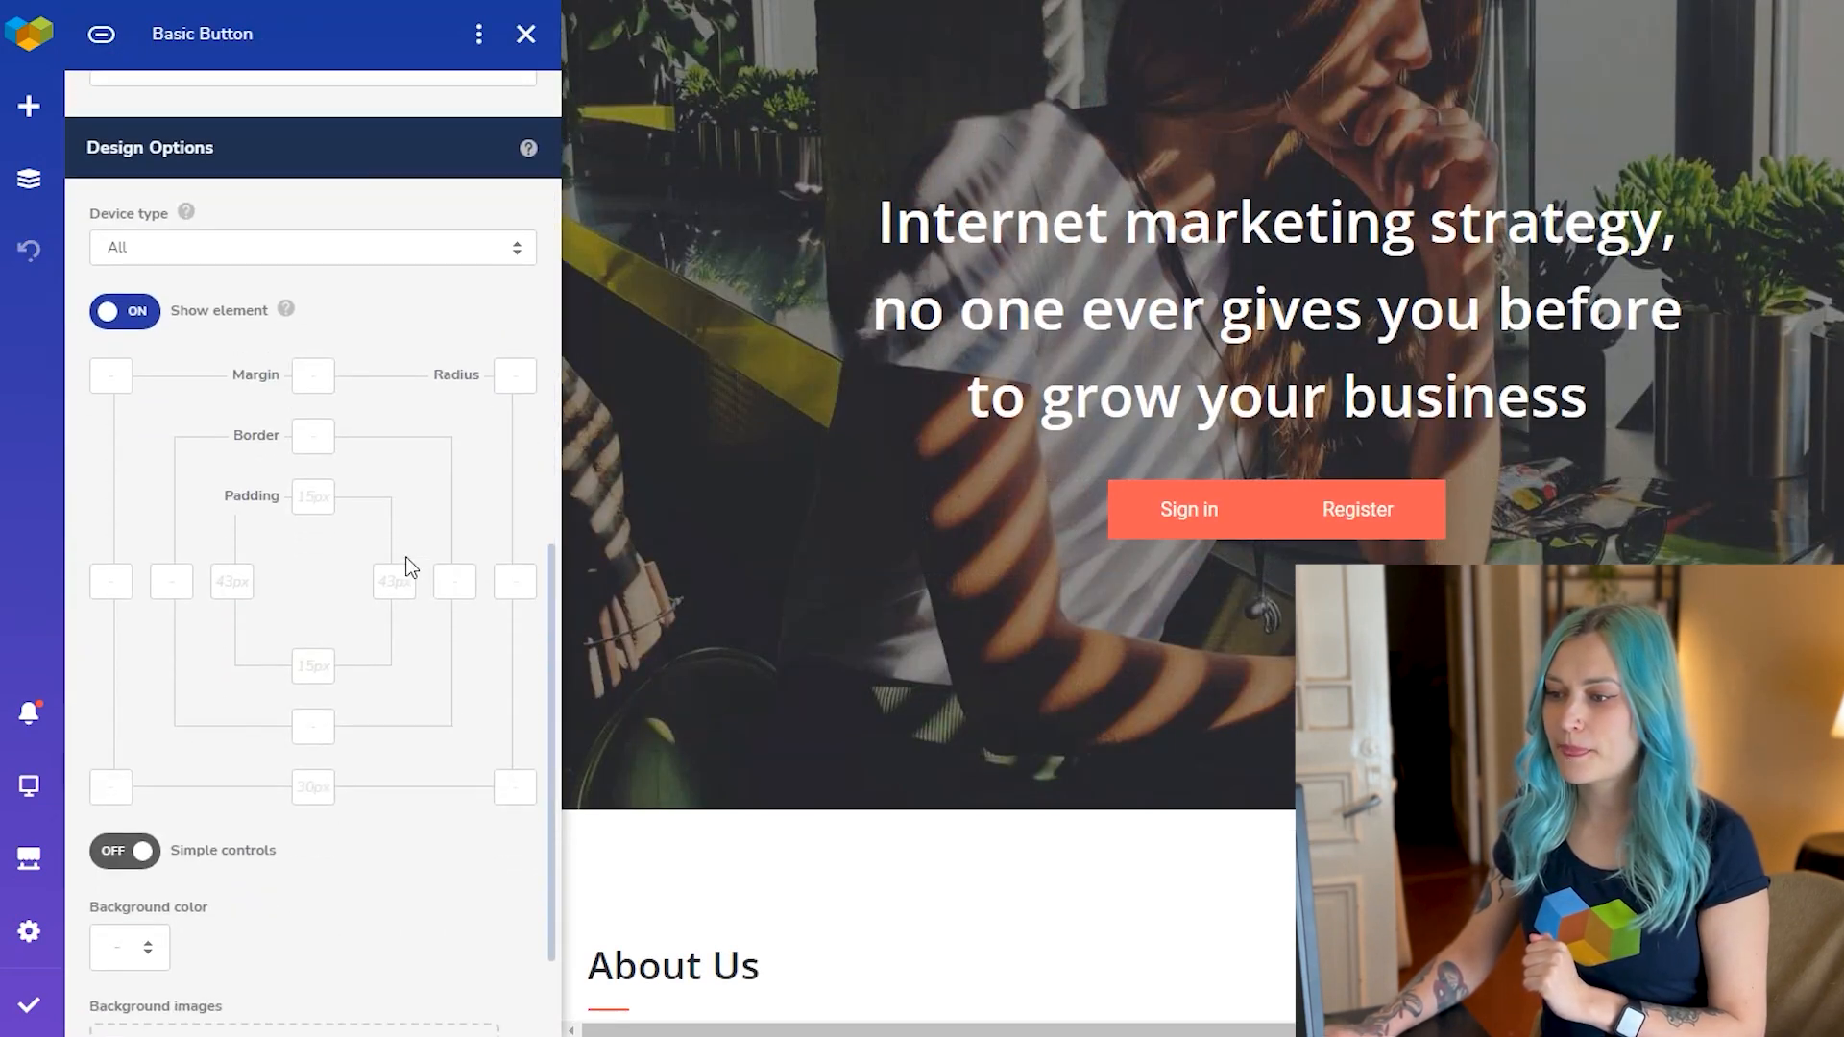
{"action": "left_click", "coordinate": [465, 590]}
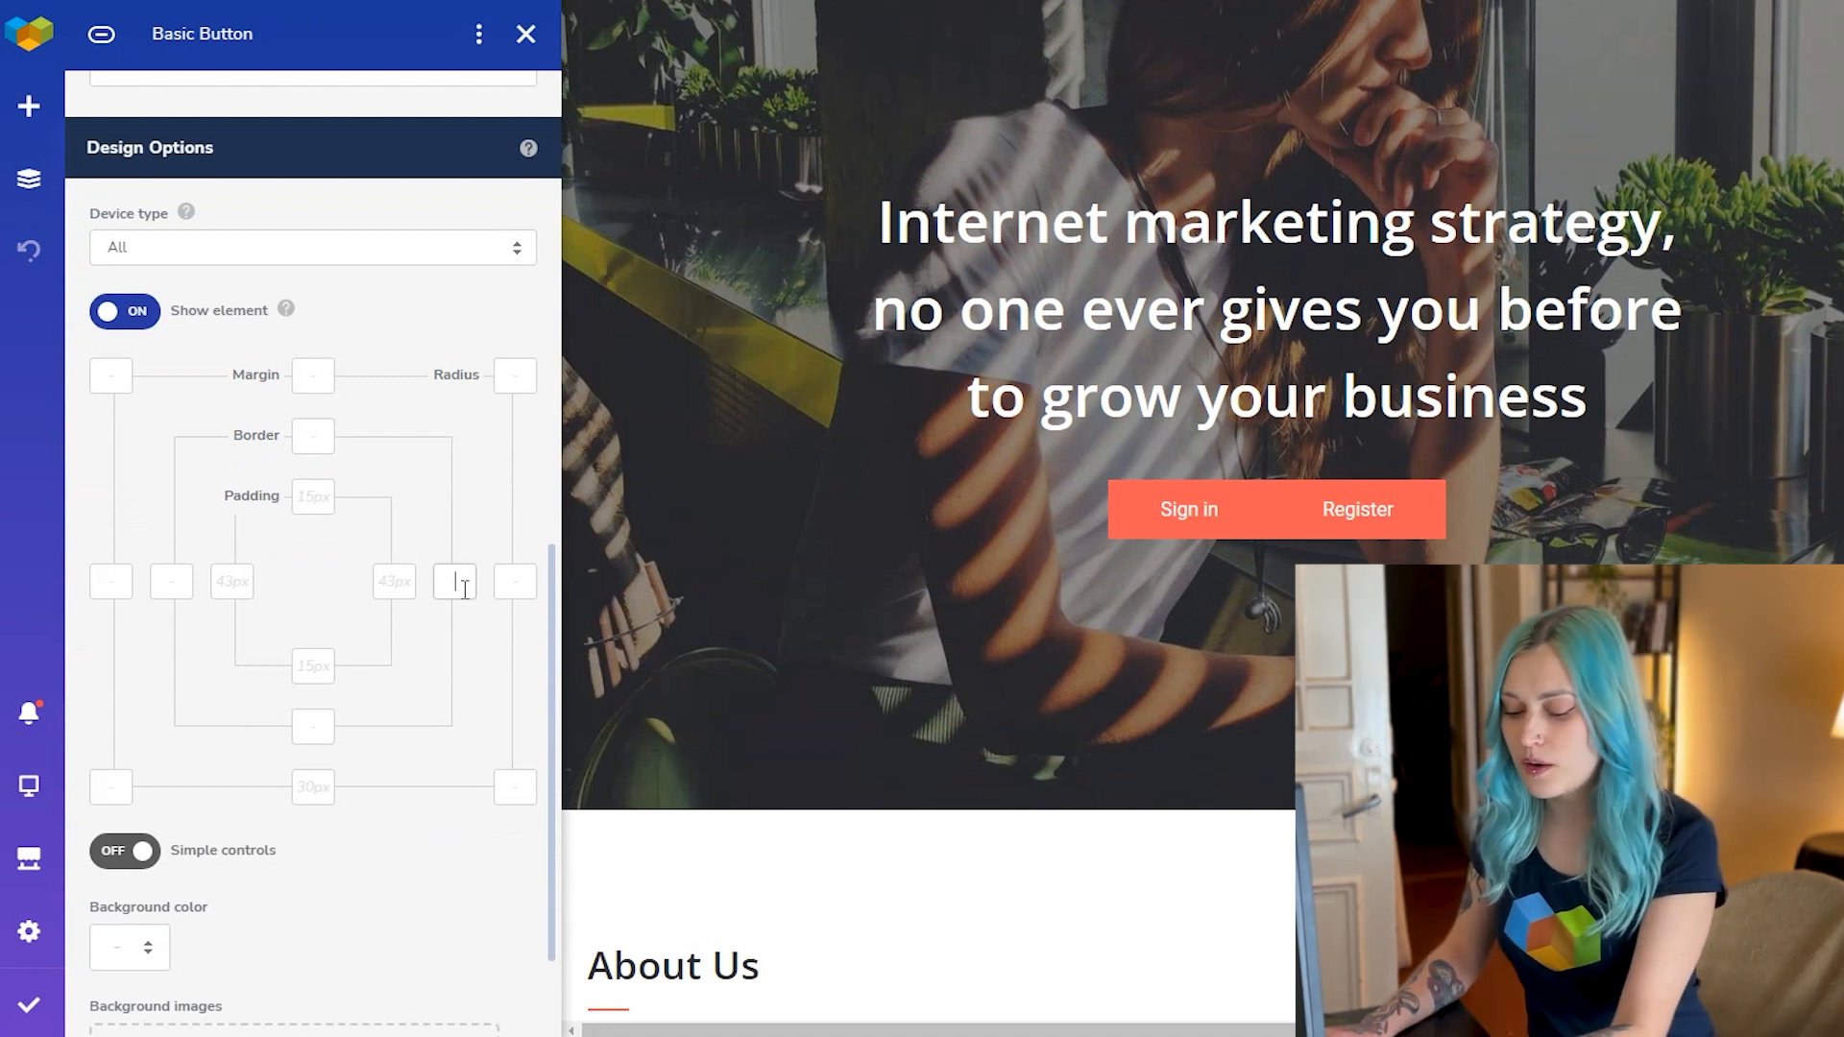
{"action": "type", "text": "1"}
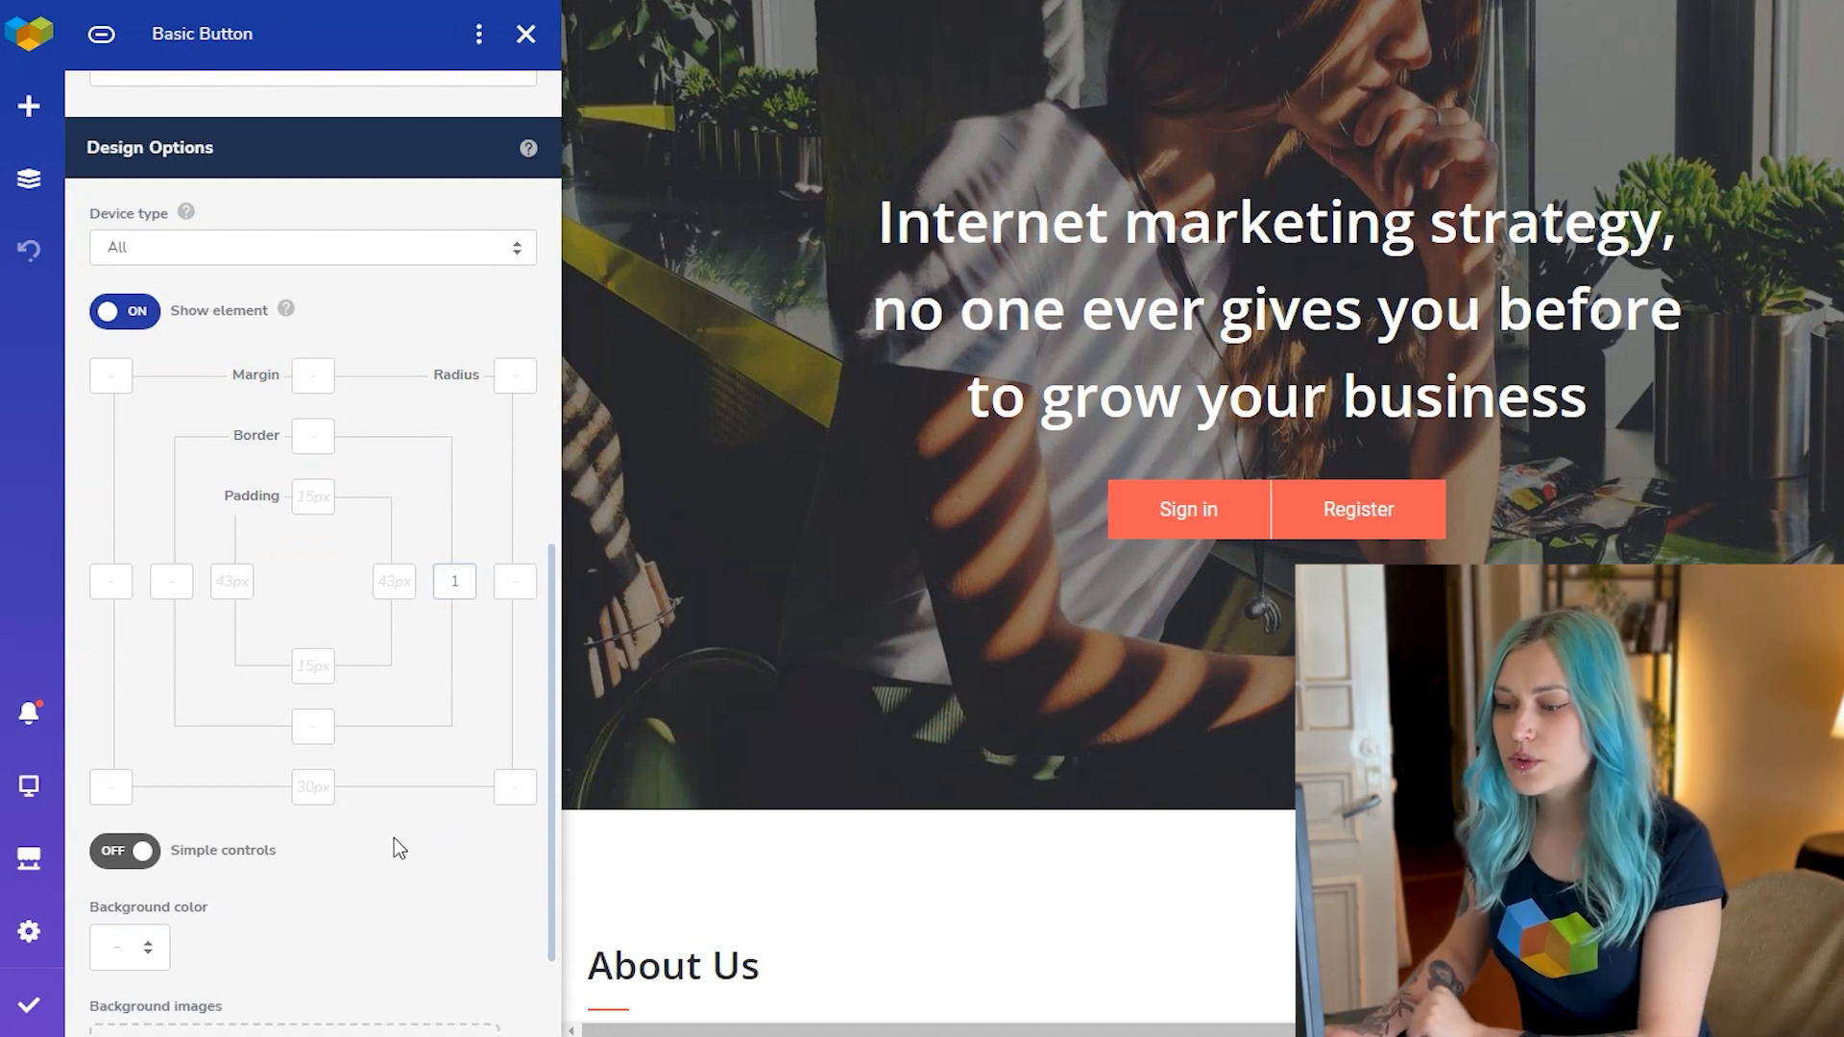
- Set the Sign in button's border color to a slightly darker shade of its coral red background
{"action": "scroll", "coordinate": [394, 850], "scroll_direction": "down", "scroll_amount": 5}
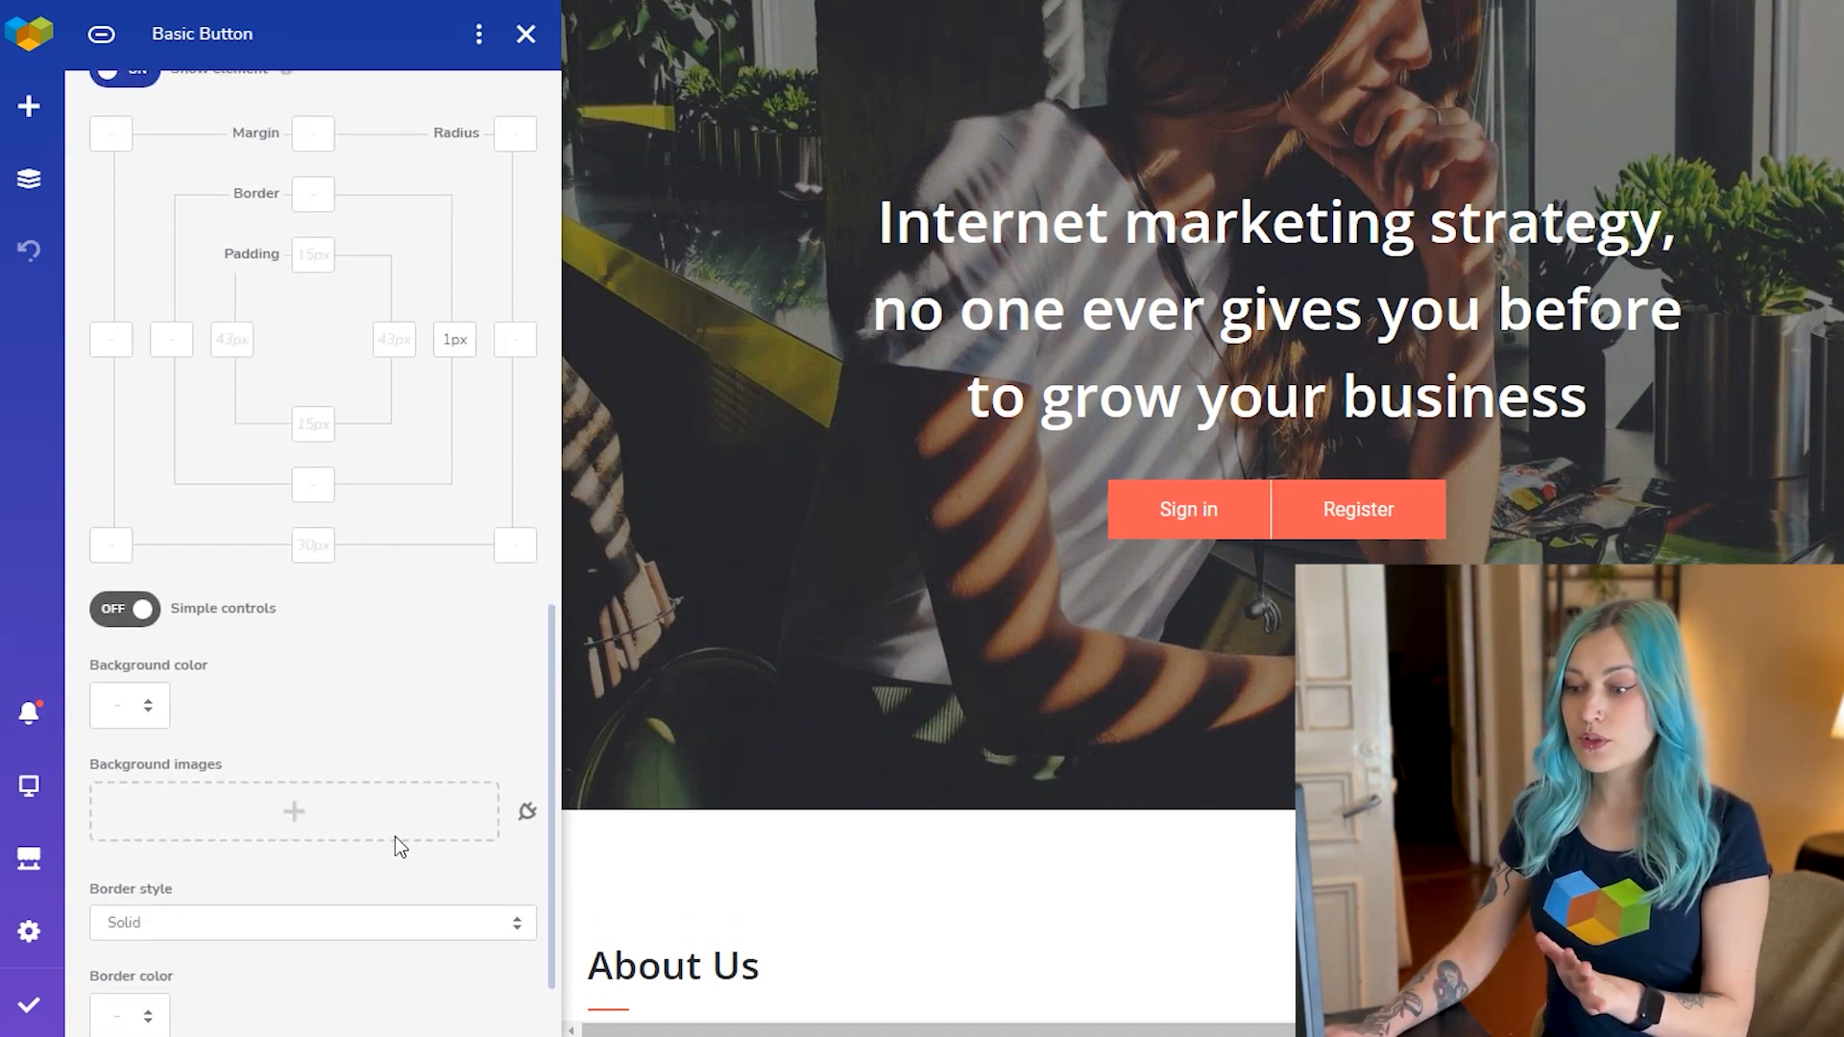
{"action": "left_click", "coordinate": [128, 913]}
{"action": "scroll", "coordinate": [369, 855], "scroll_direction": "down", "scroll_amount": 5}
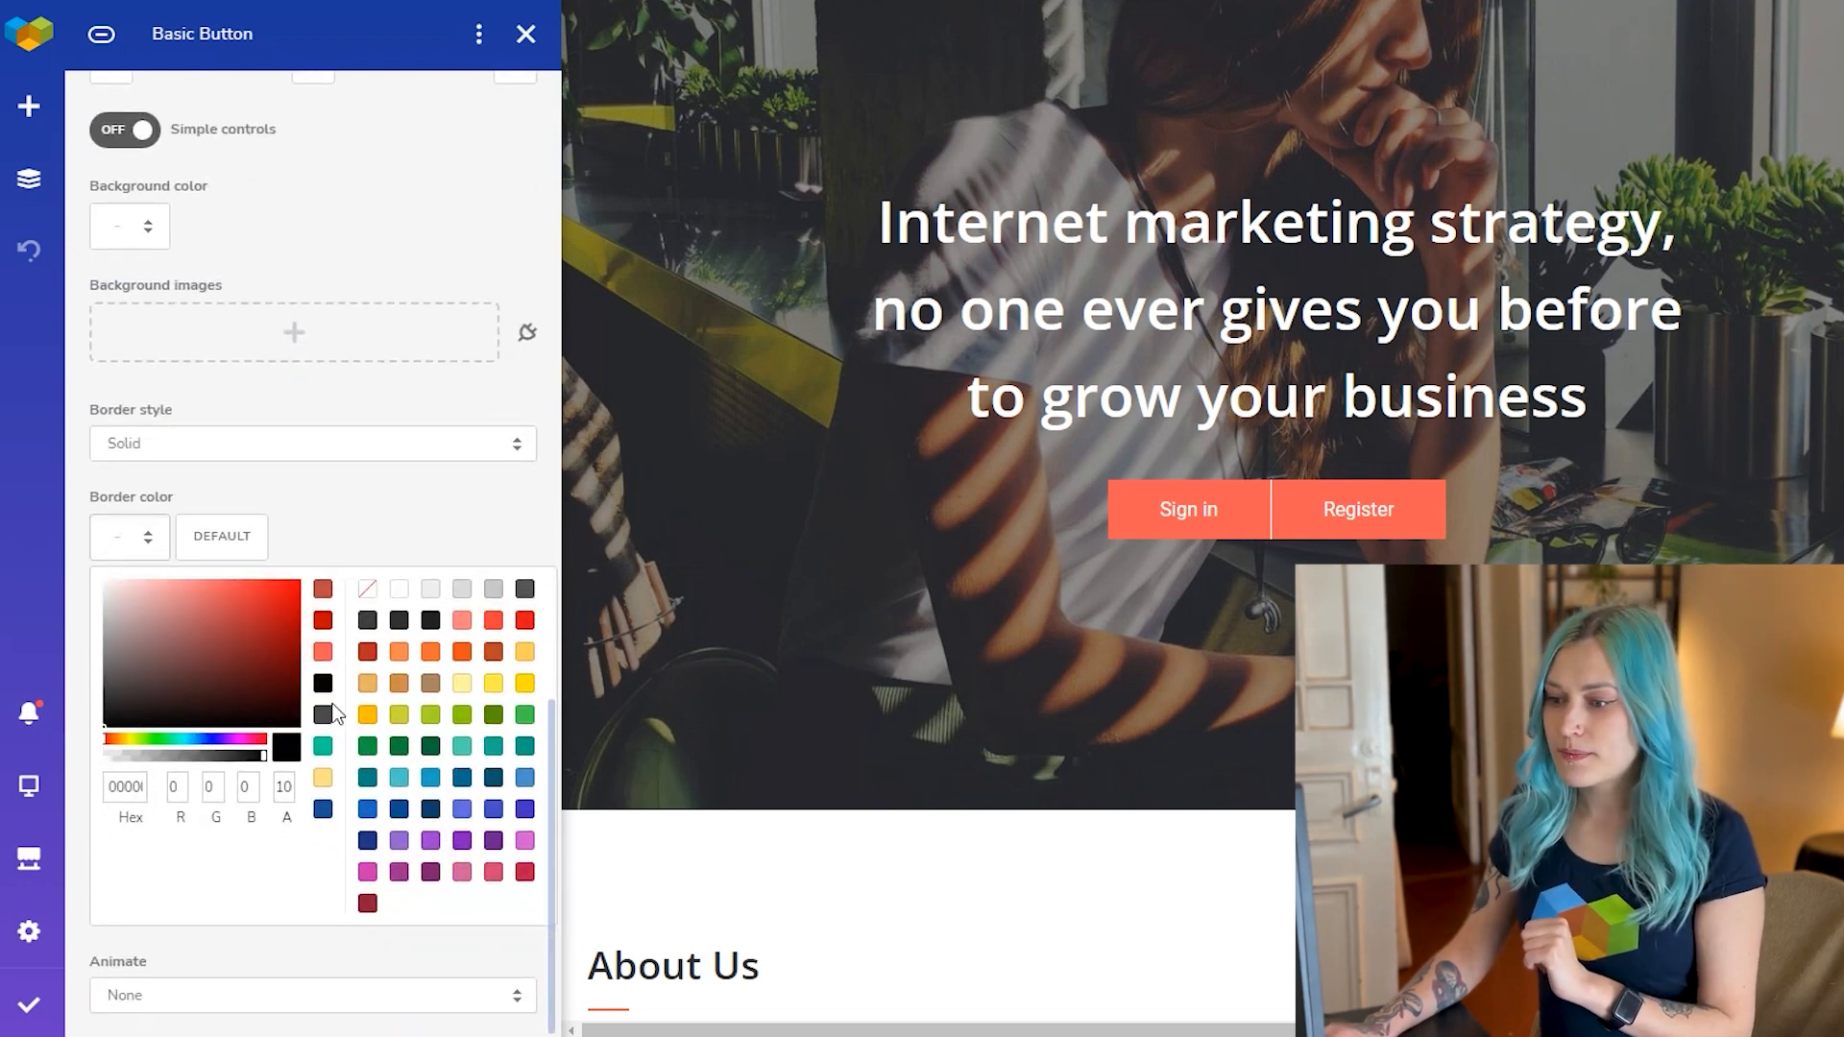
{"action": "left_click", "coordinate": [323, 652]}
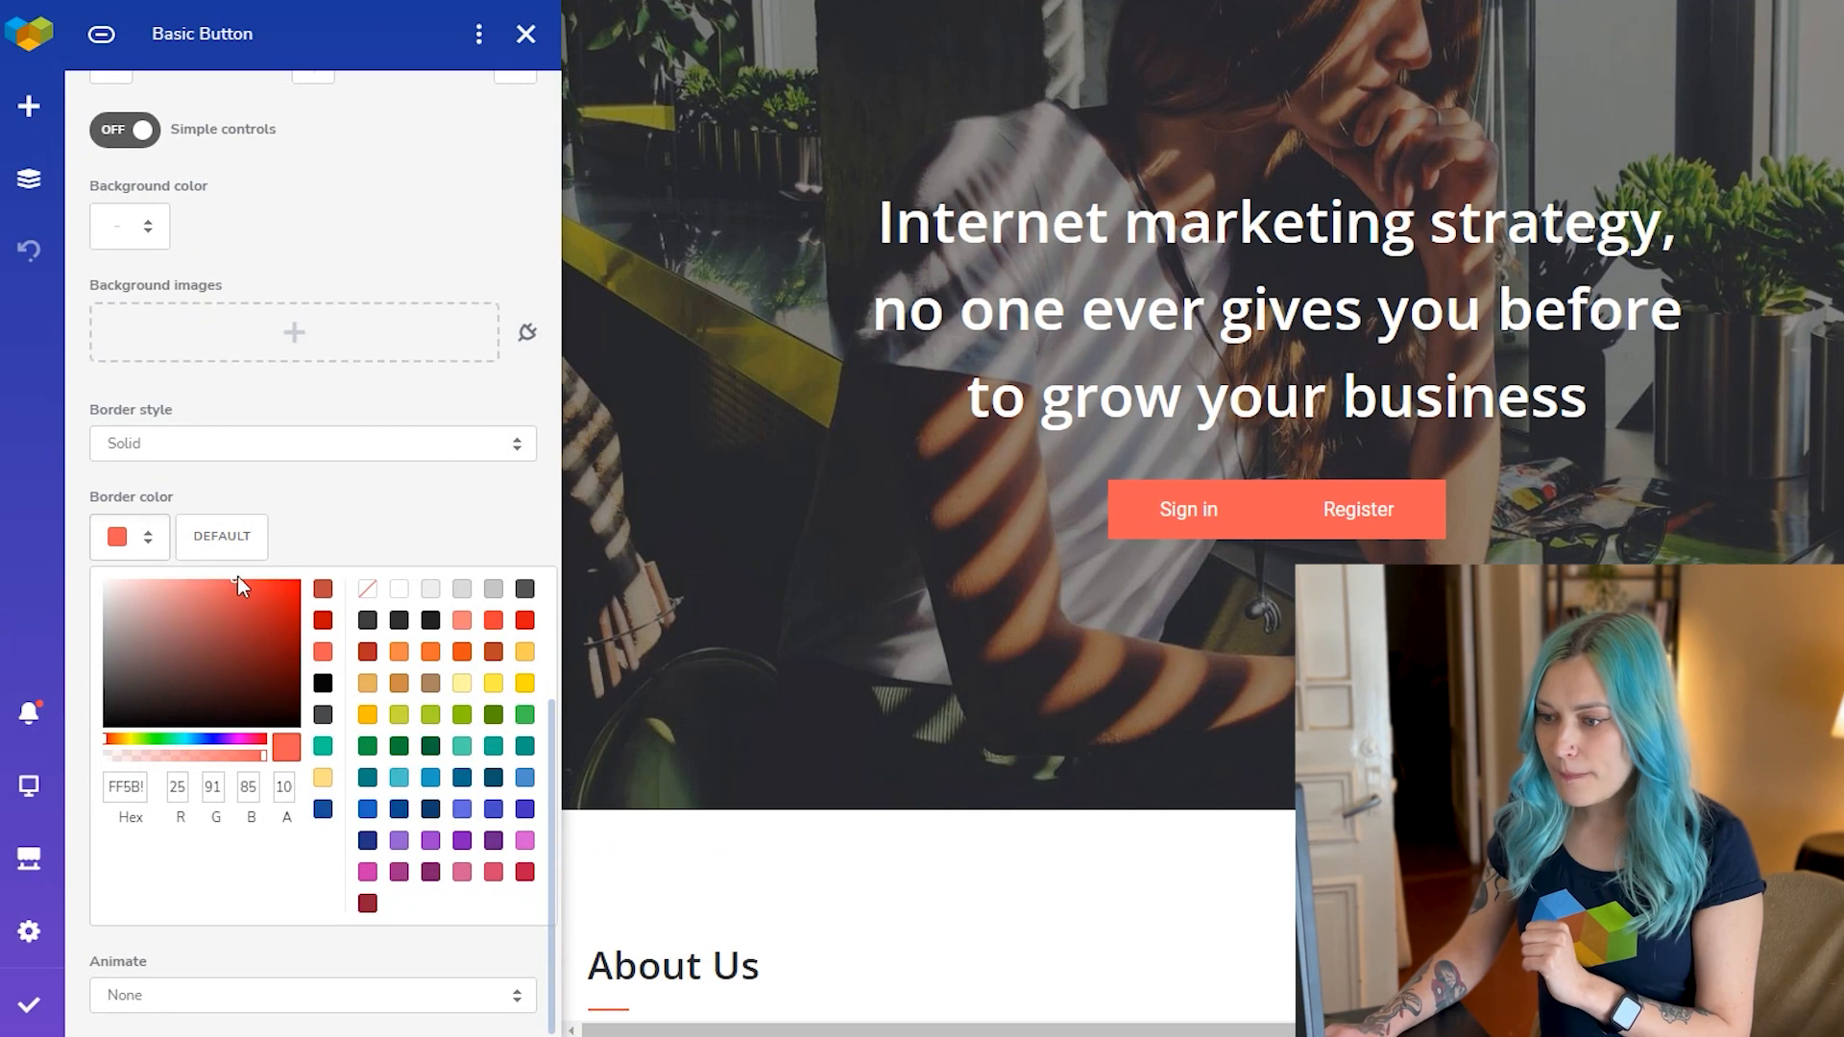
{"action": "left_click_drag", "start_coordinate": [233, 580], "coordinate": [234, 596]}
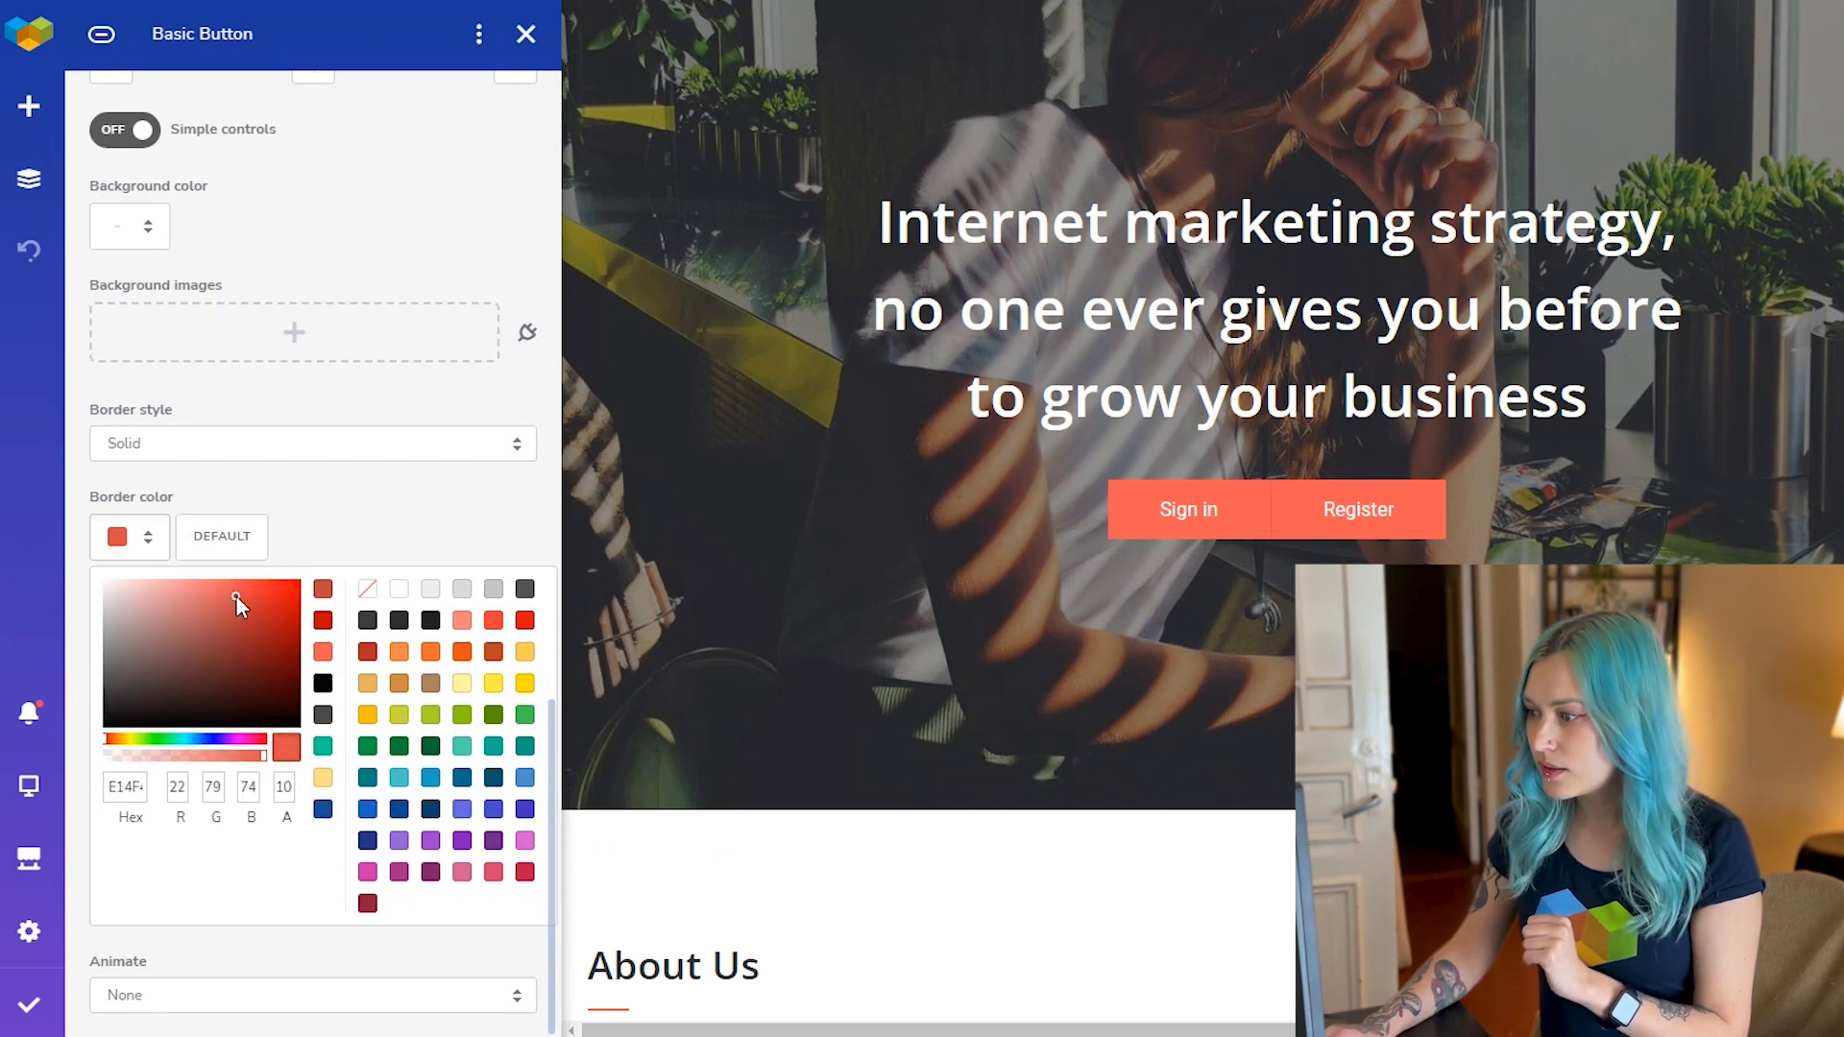
{"action": "left_click", "coordinate": [385, 488]}
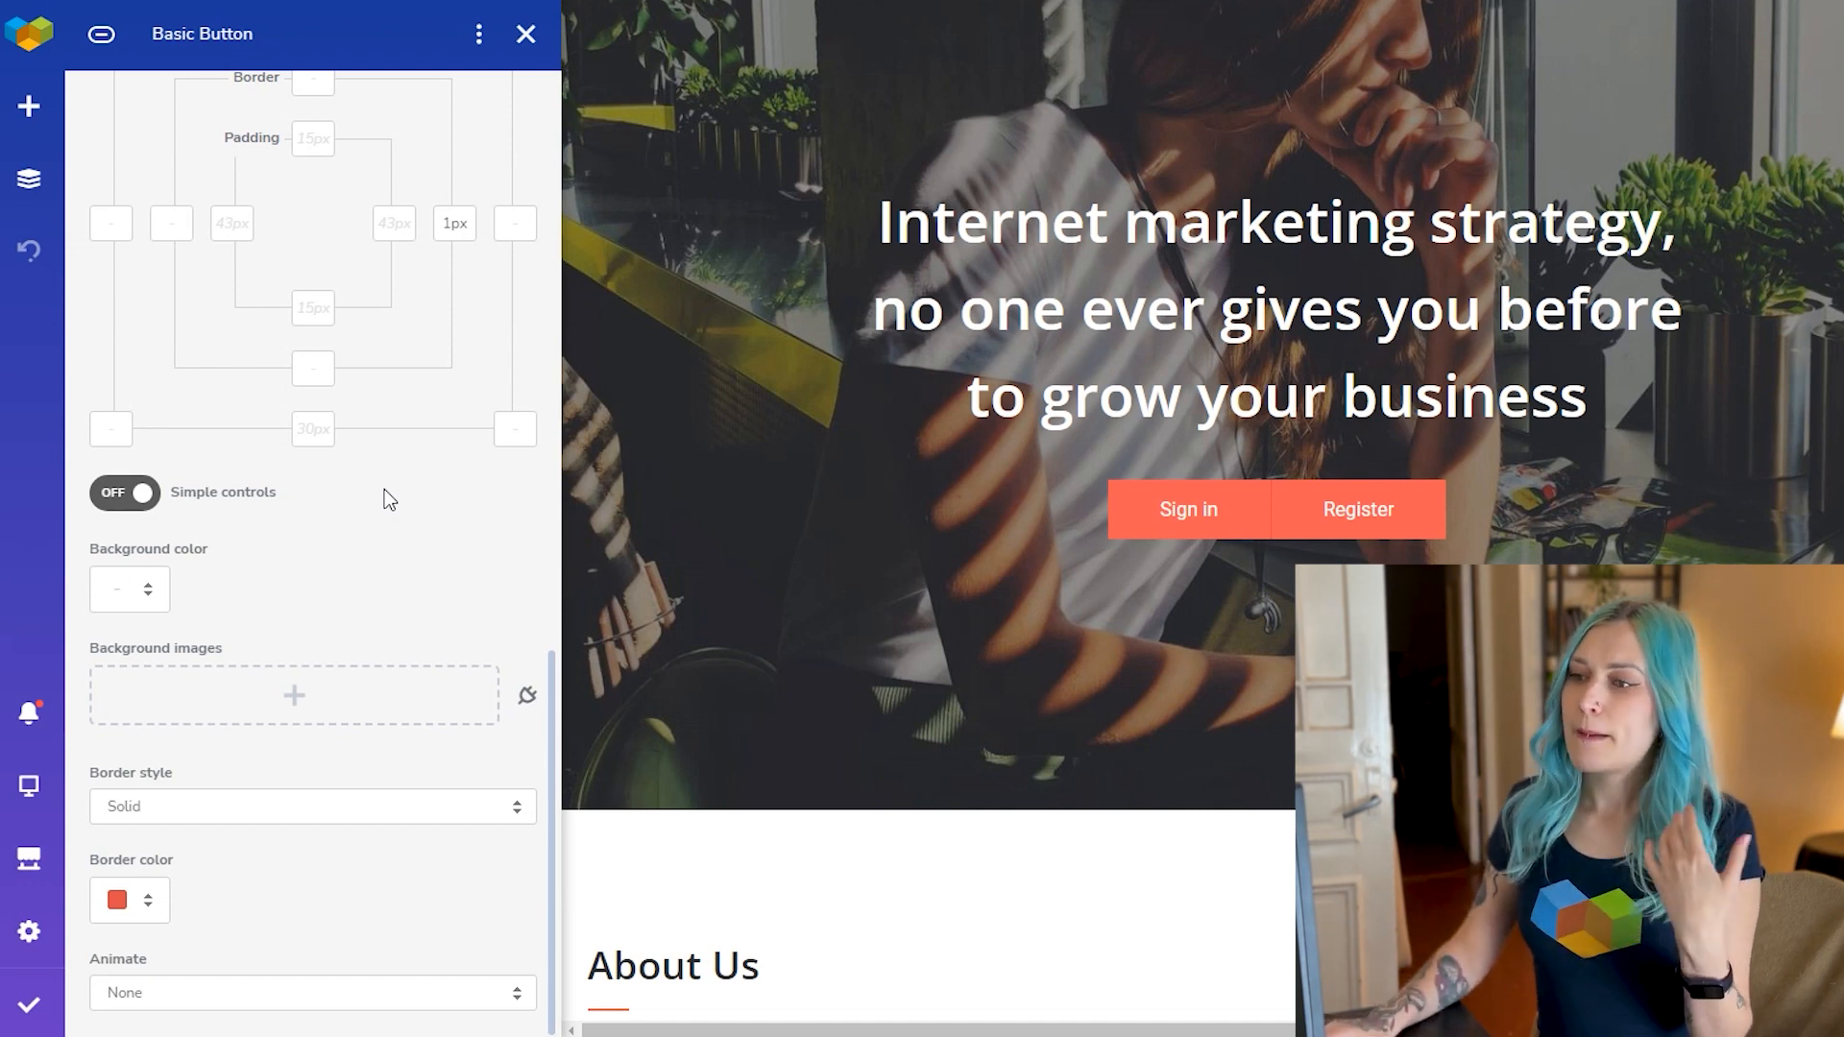
- Try the rounded and round shapes on the Sign in button, and restore the square shape
{"action": "scroll", "coordinate": [389, 500], "scroll_direction": "up", "scroll_amount": 15}
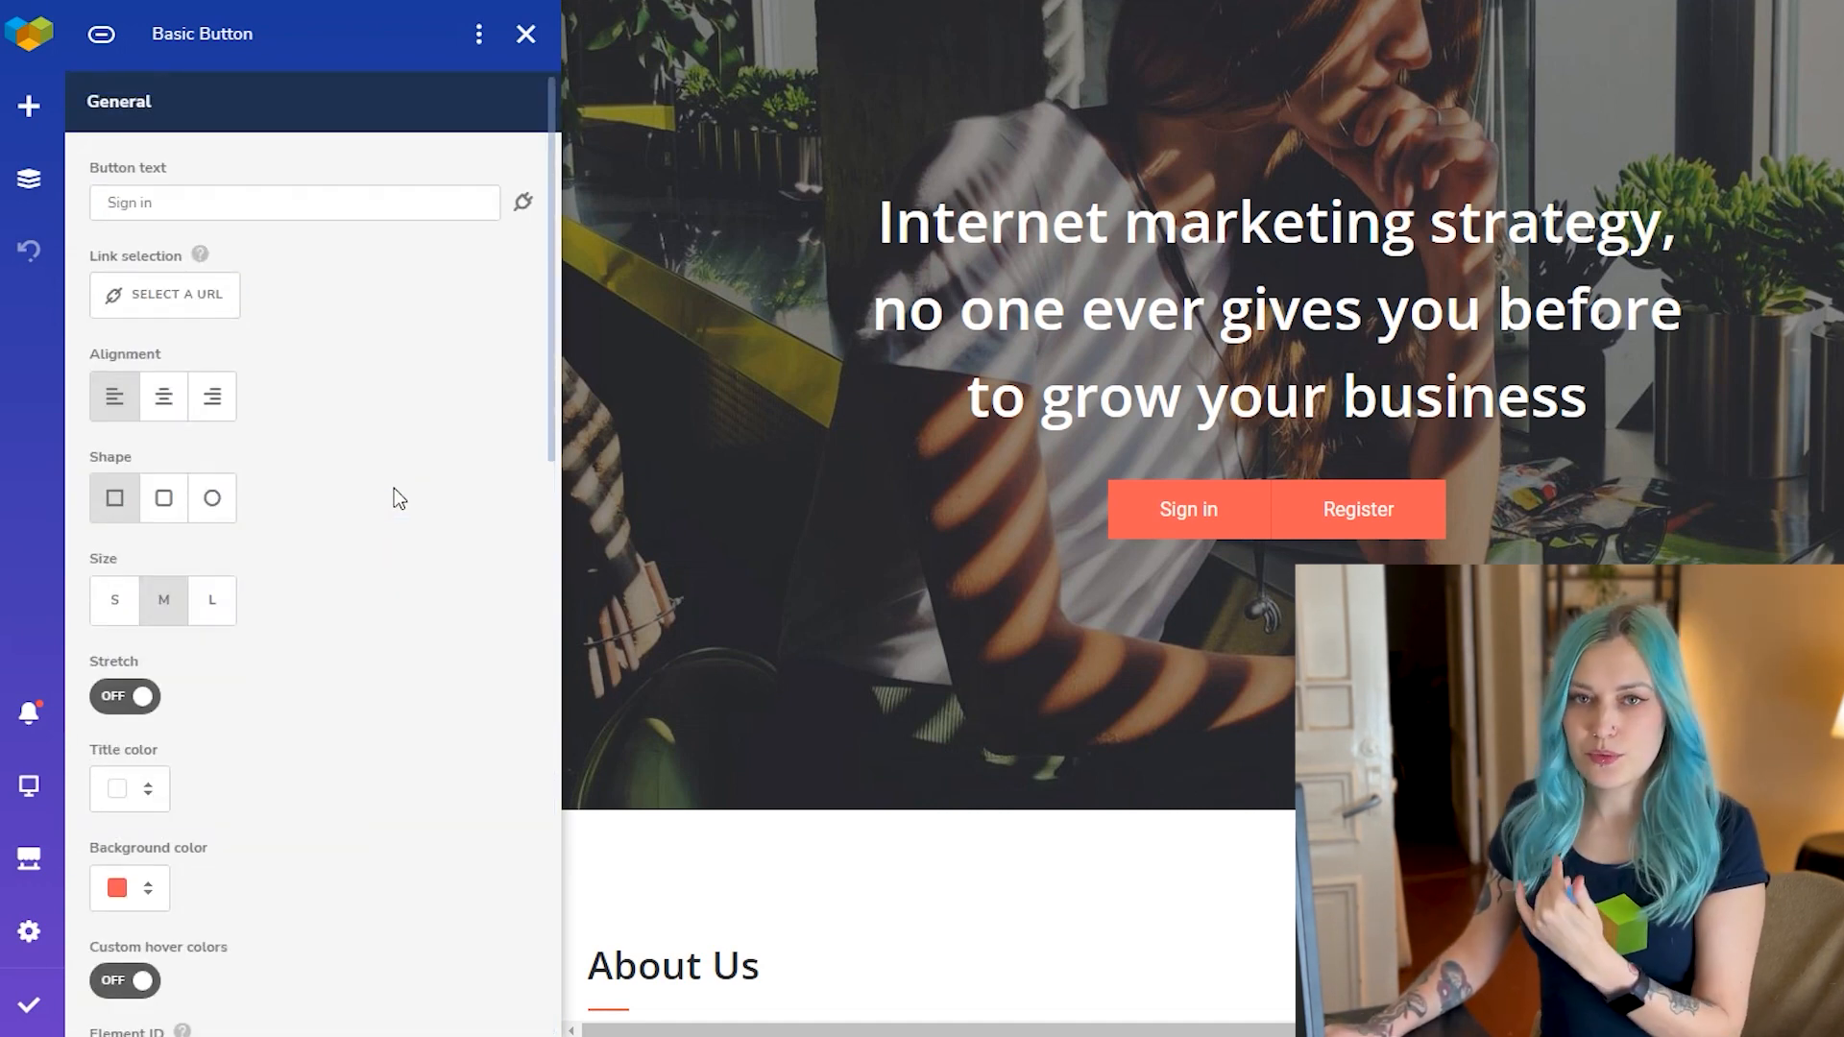
{"action": "left_click", "coordinate": [163, 497]}
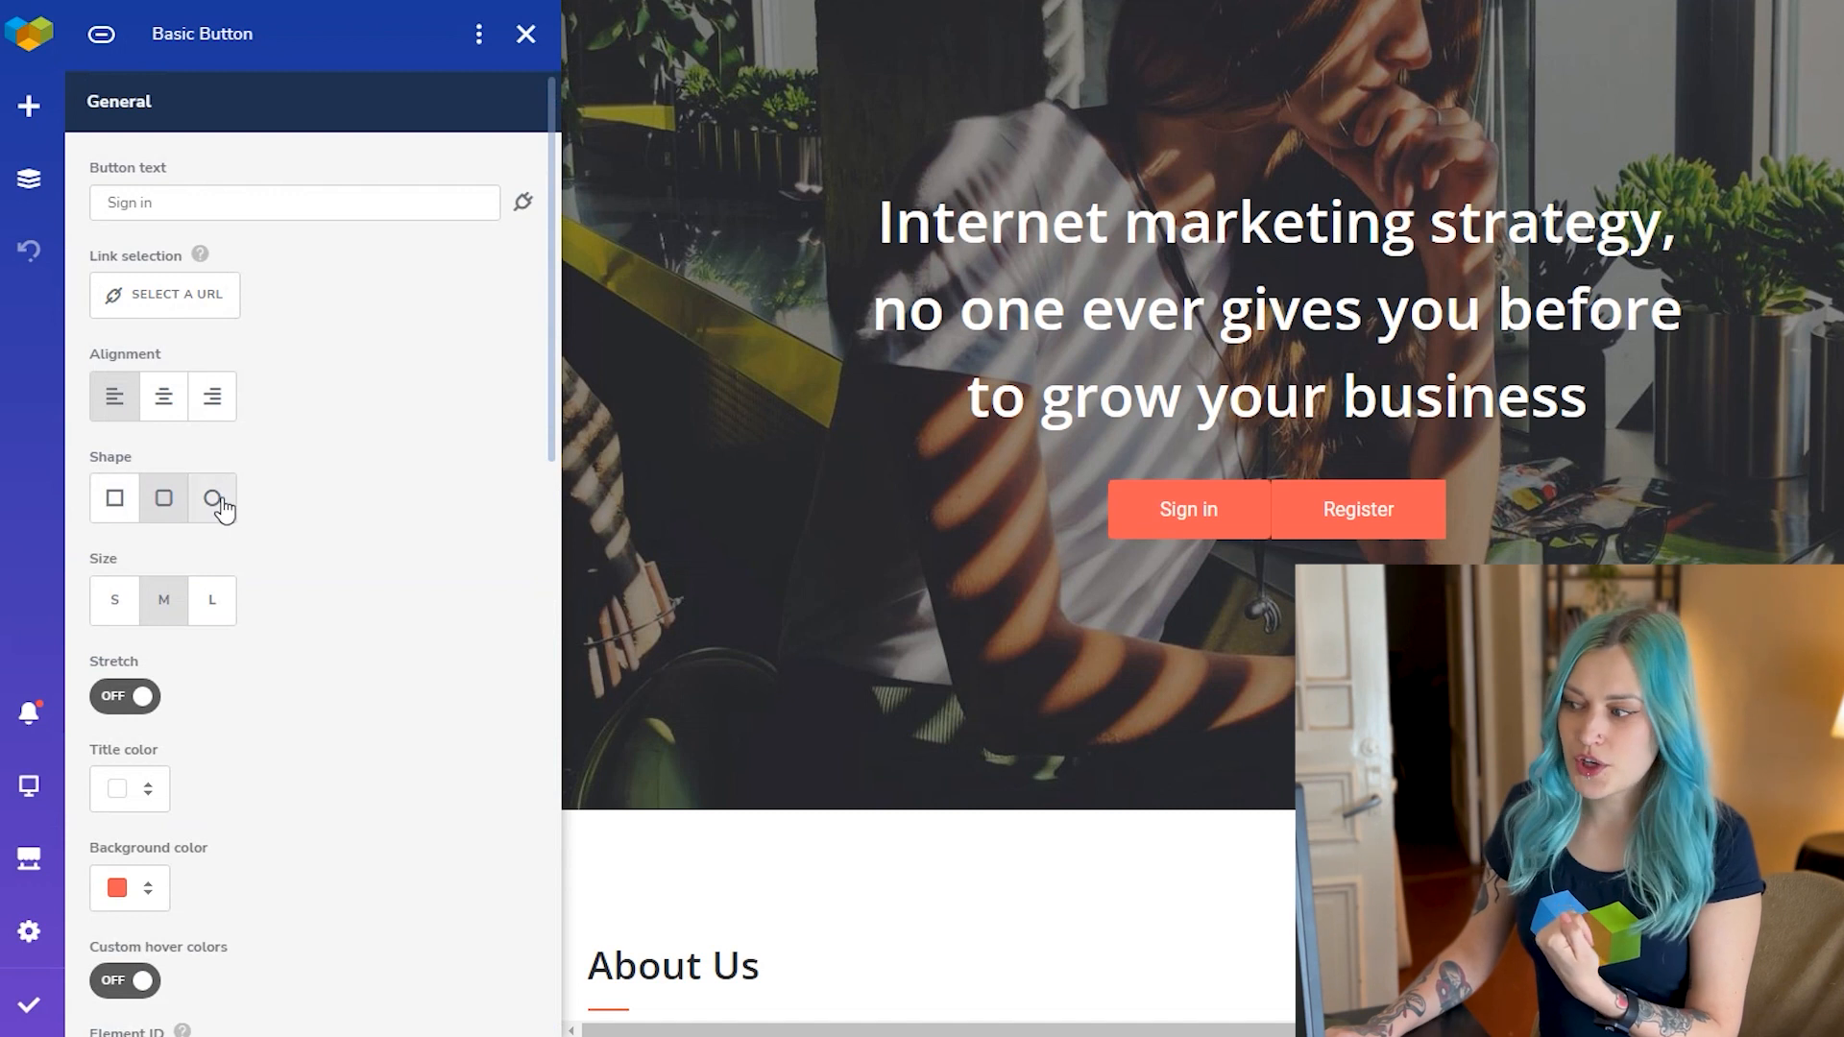
{"action": "left_click", "coordinate": [215, 502]}
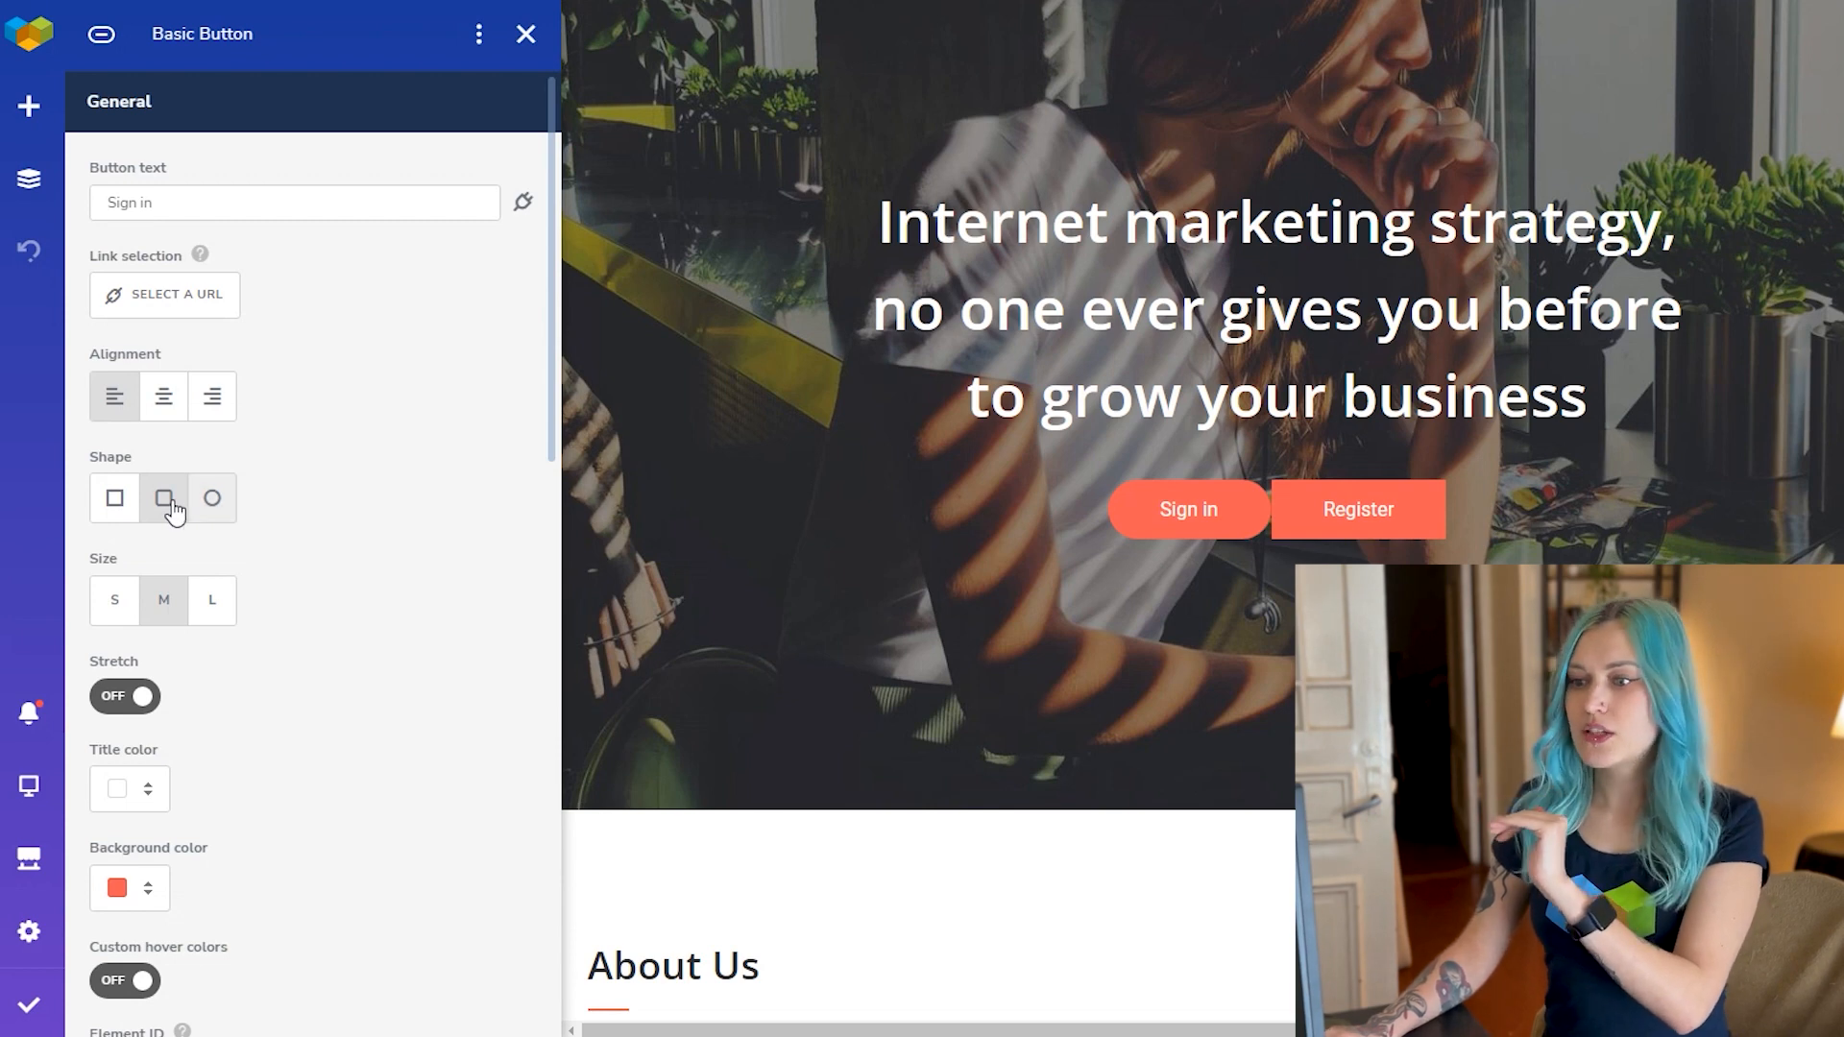
{"action": "left_click", "coordinate": [131, 515]}
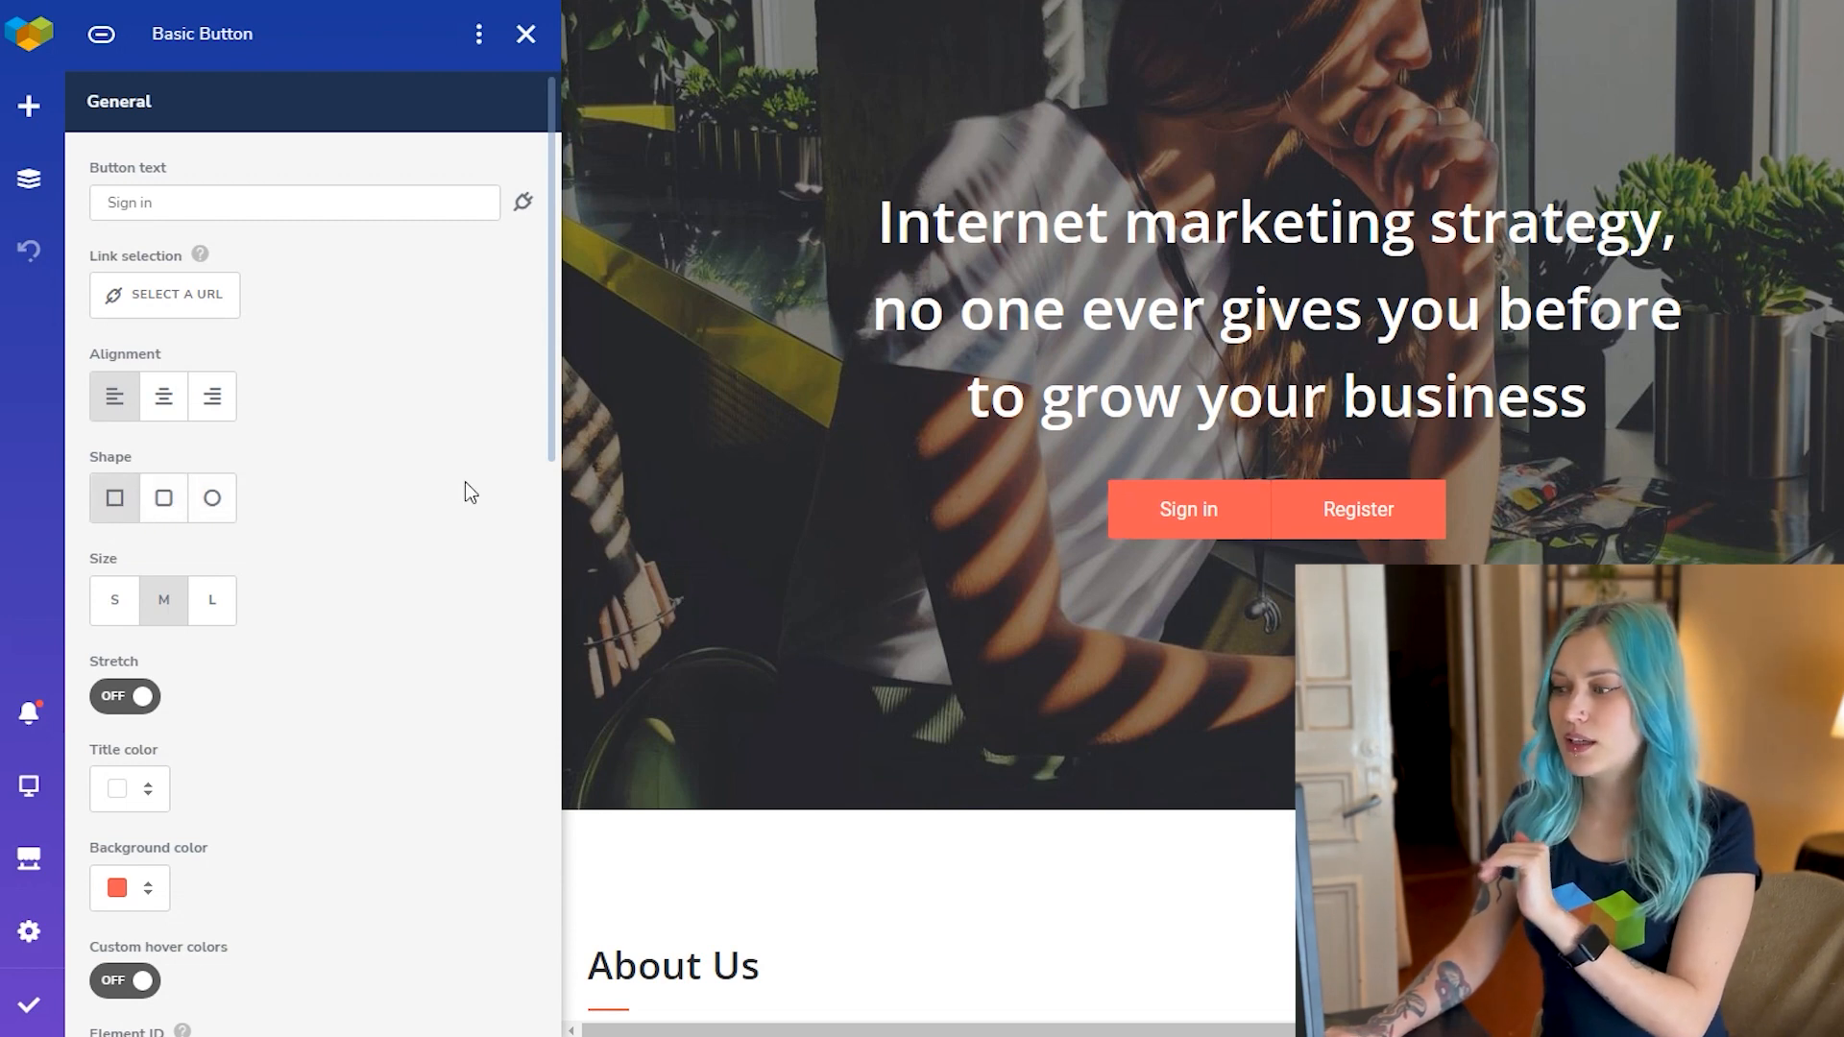
- Set the Sign in button's top-left and bottom-left corner radii to 50 px
{"action": "scroll", "coordinate": [467, 490], "scroll_direction": "down", "scroll_amount": 6}
{"action": "scroll", "coordinate": [466, 485], "scroll_direction": "down", "scroll_amount": 5}
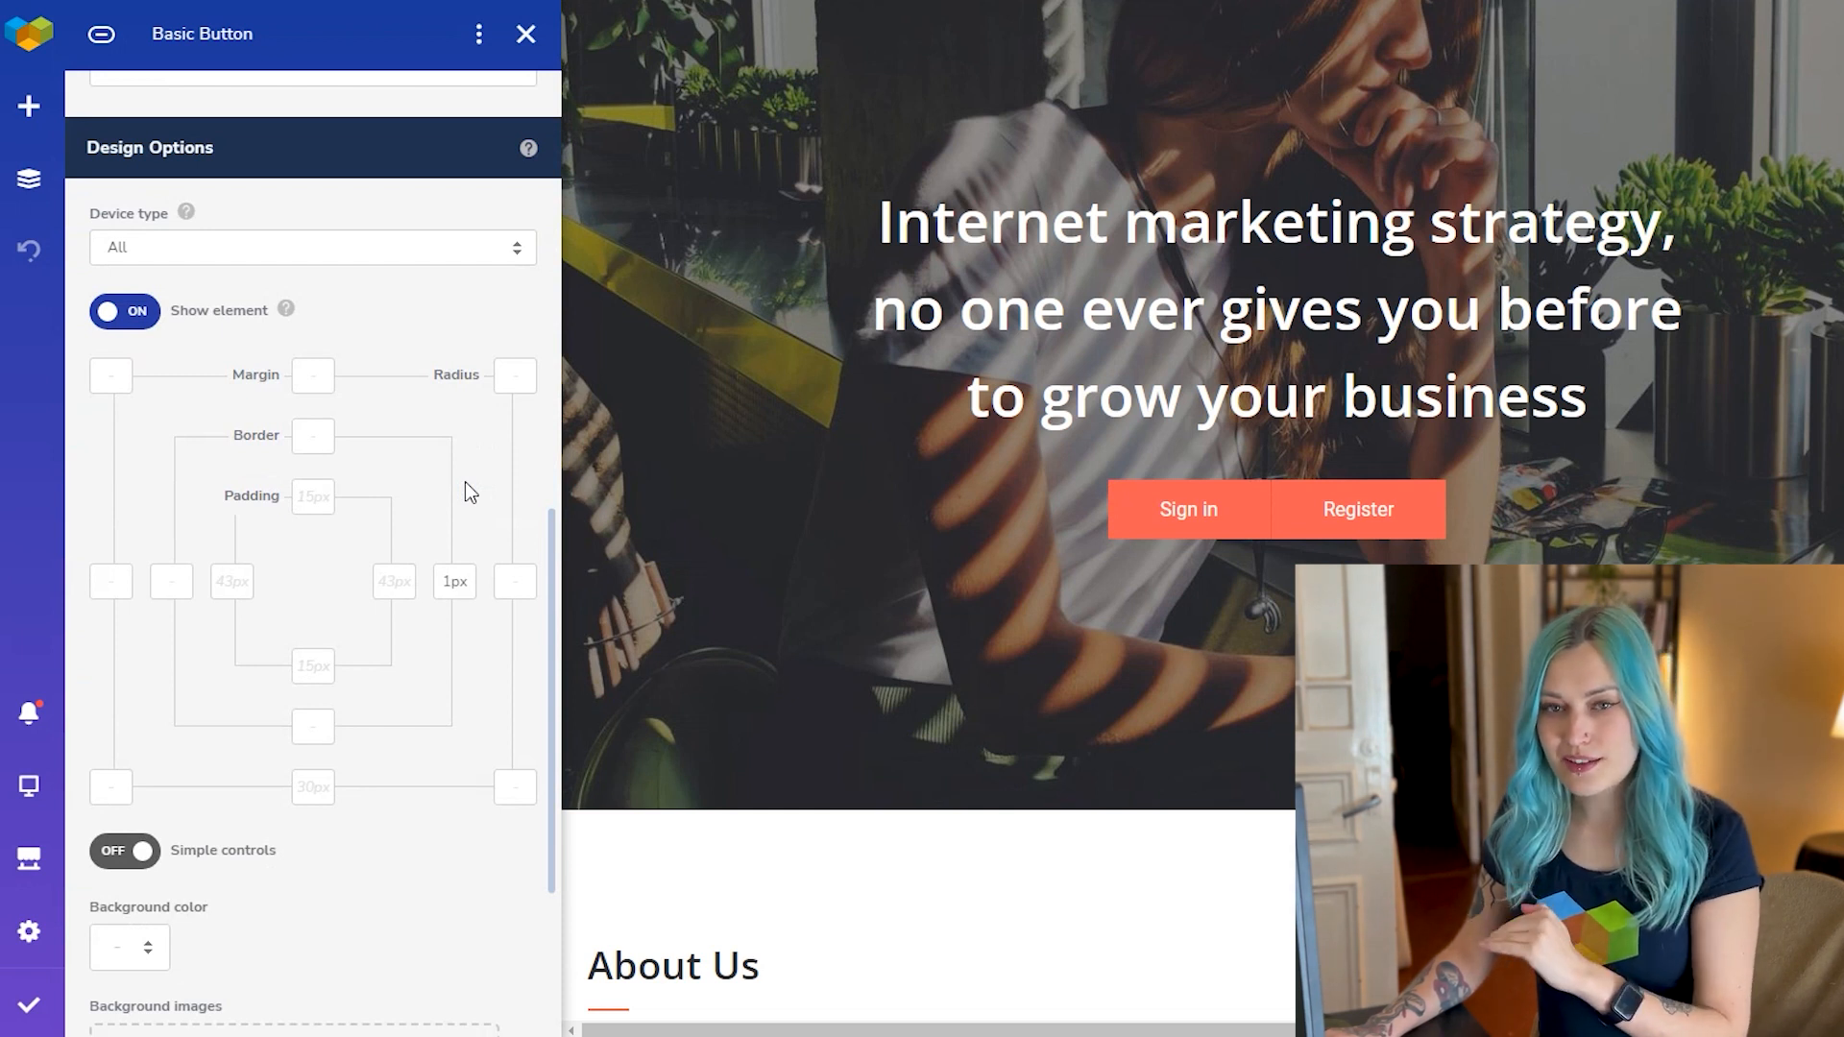
{"action": "left_click", "coordinate": [107, 376]}
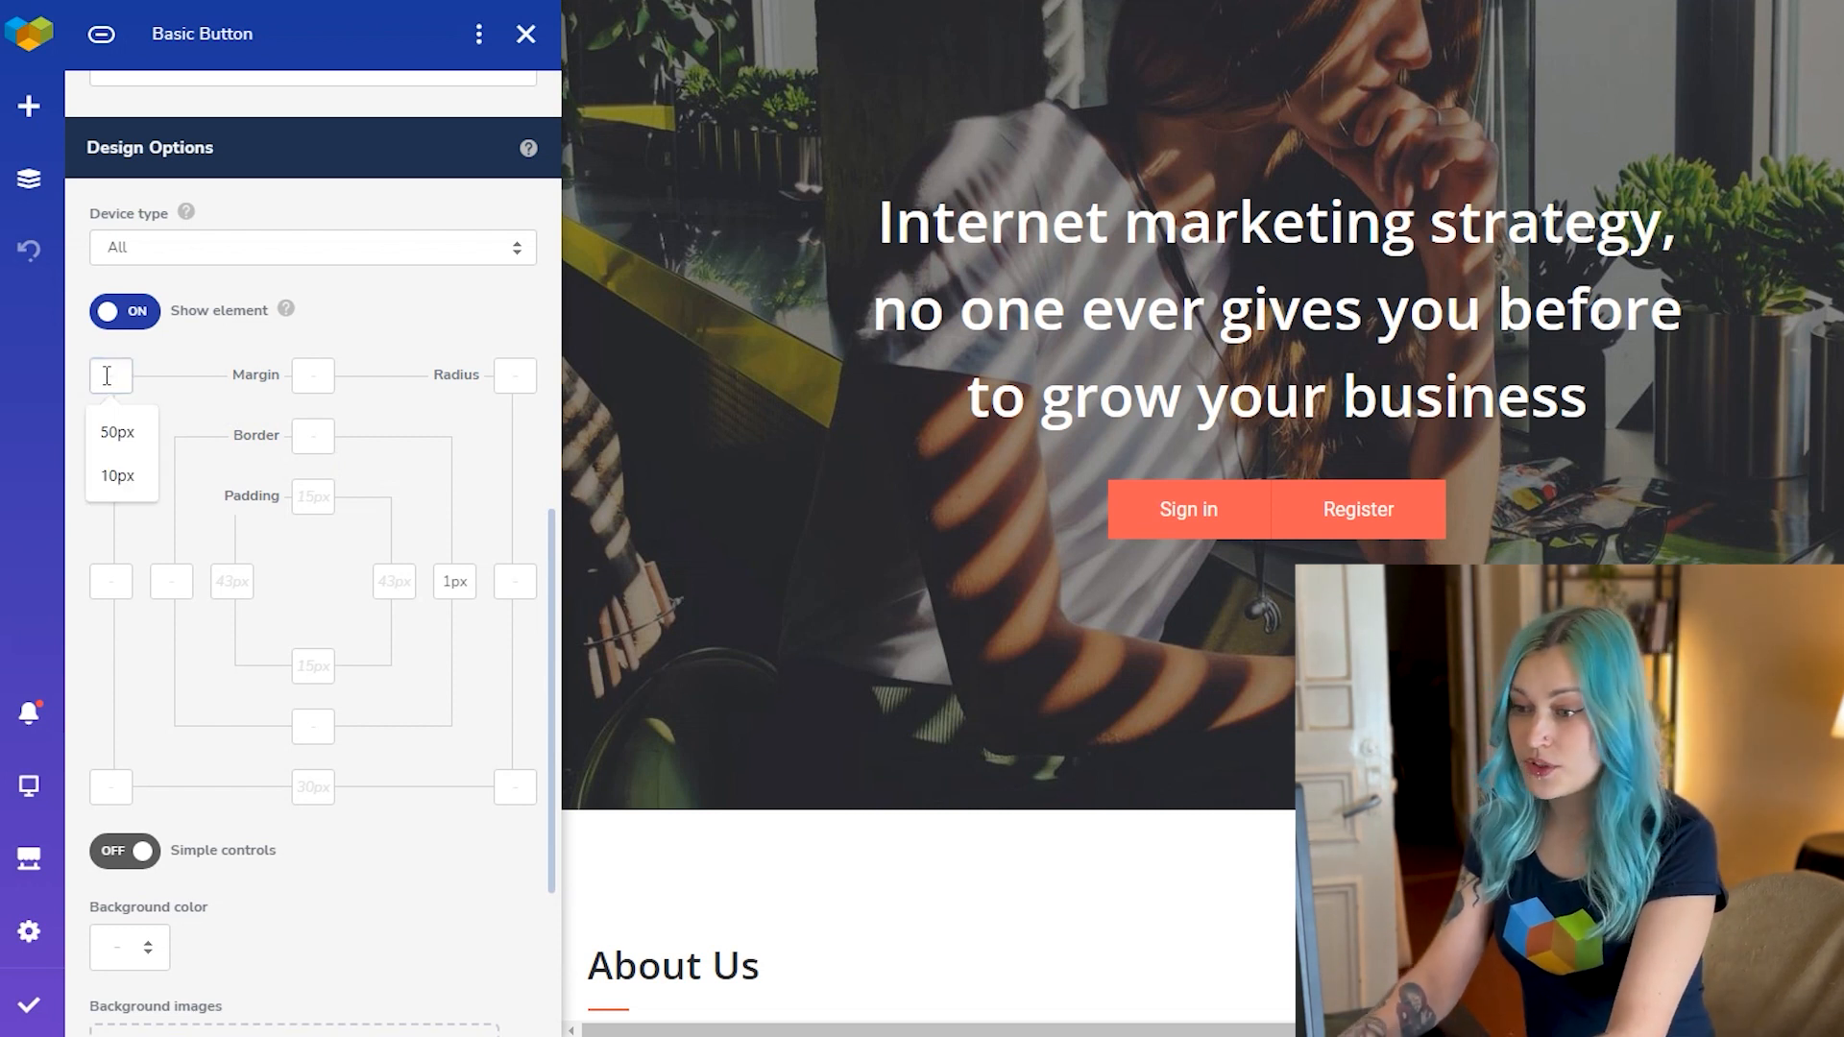
{"action": "type", "text": "50"}
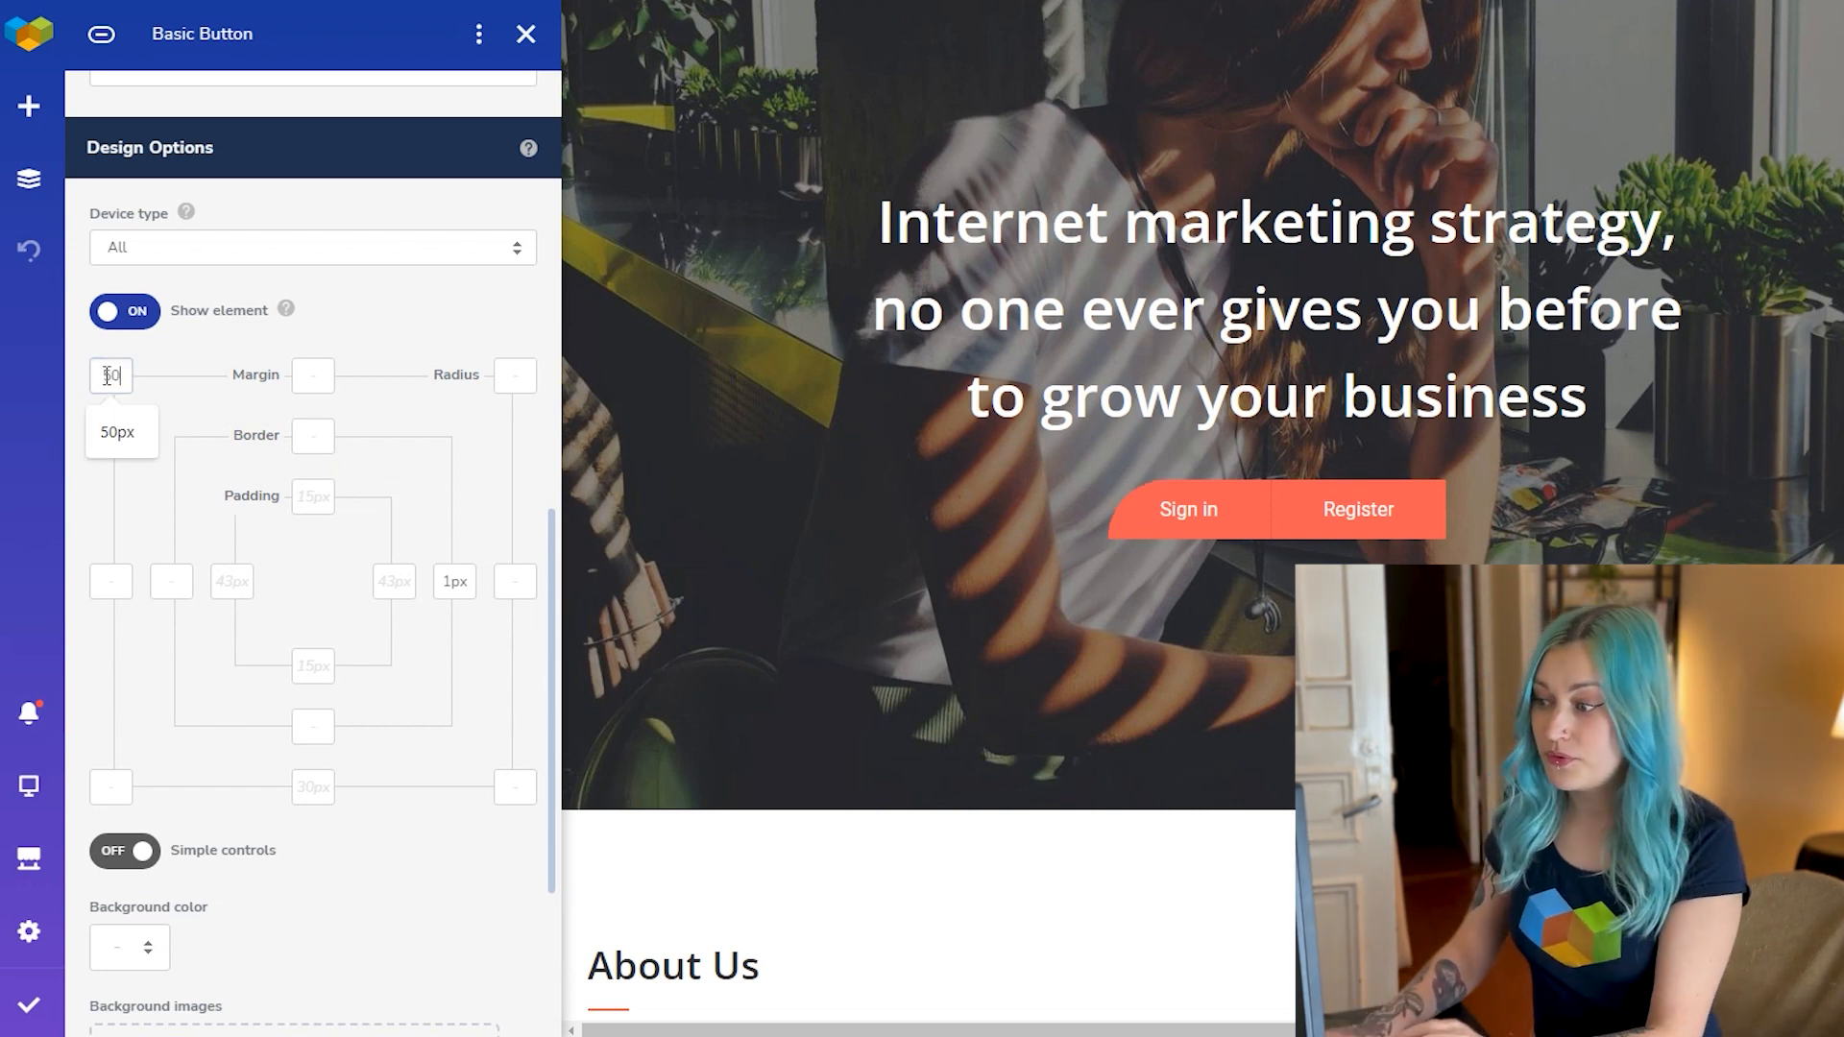
{"action": "left_click", "coordinate": [111, 789]}
{"action": "type", "text": "50"}
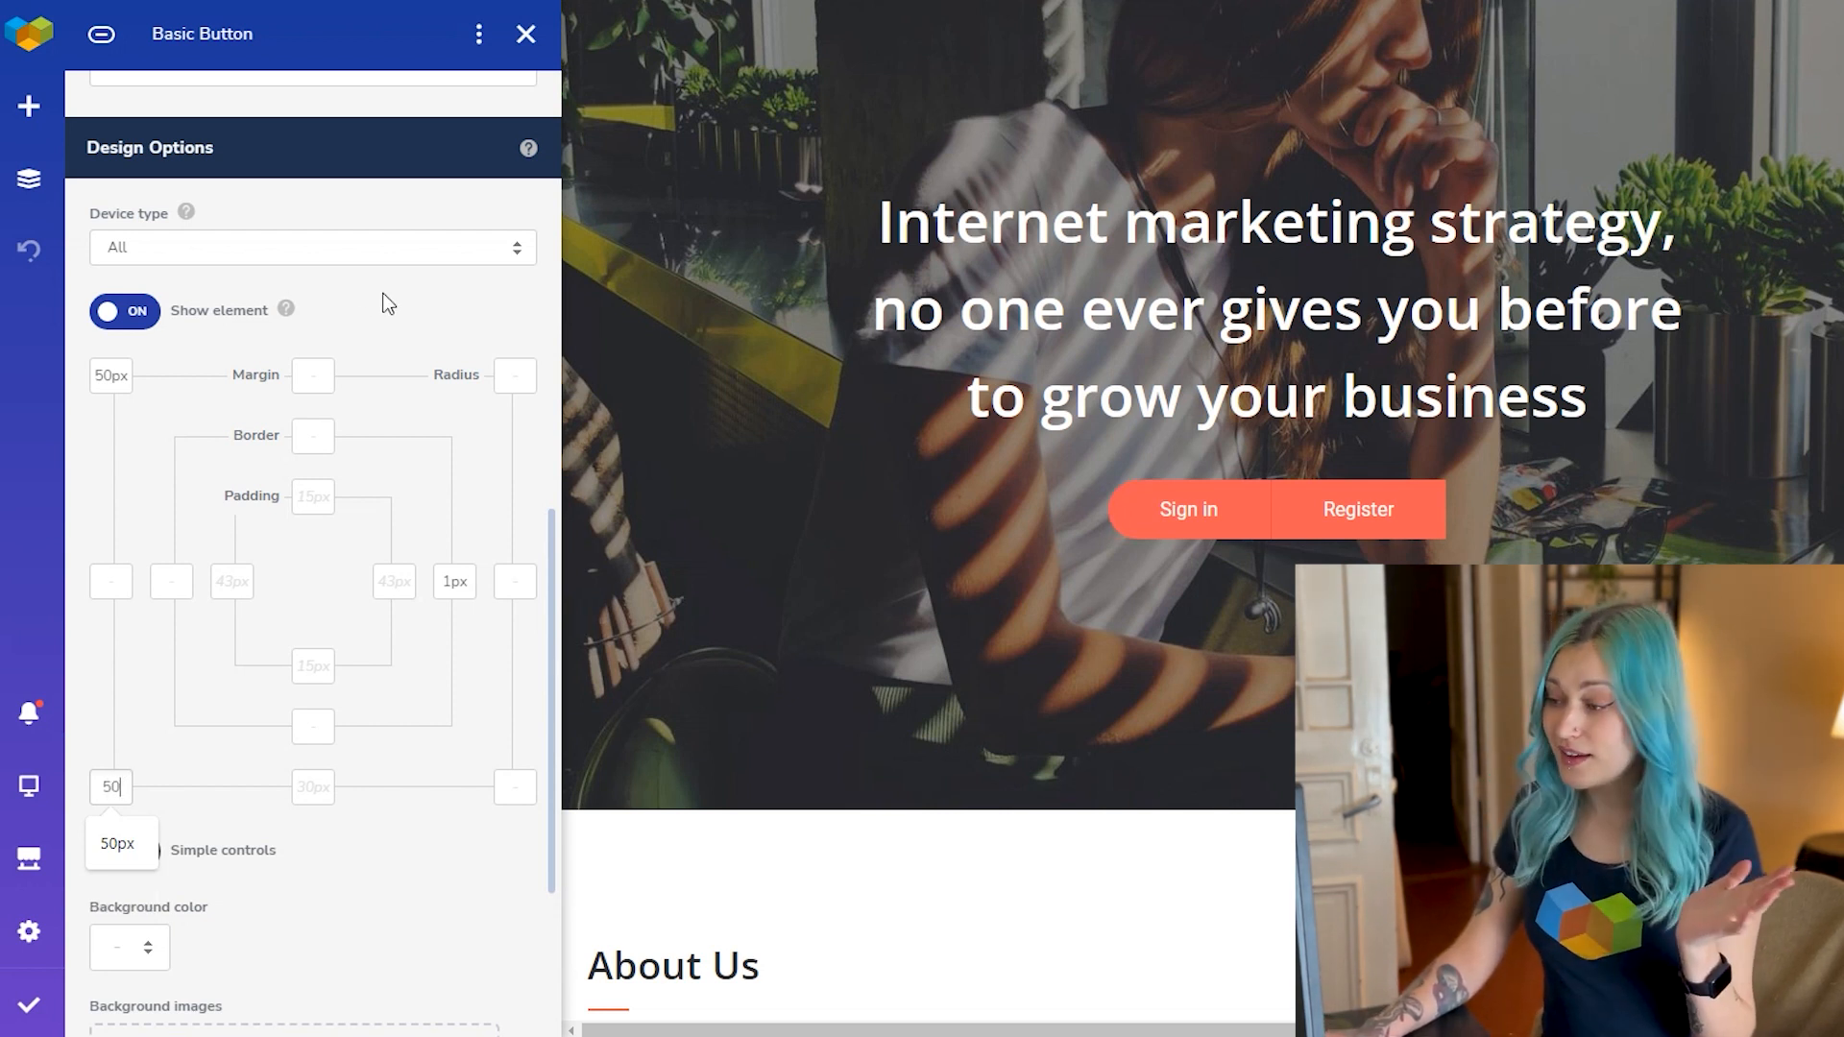
- Set the Register button's top-right and bottom-right corner radii to 50 px in its design options
{"action": "left_click", "coordinate": [1348, 528]}
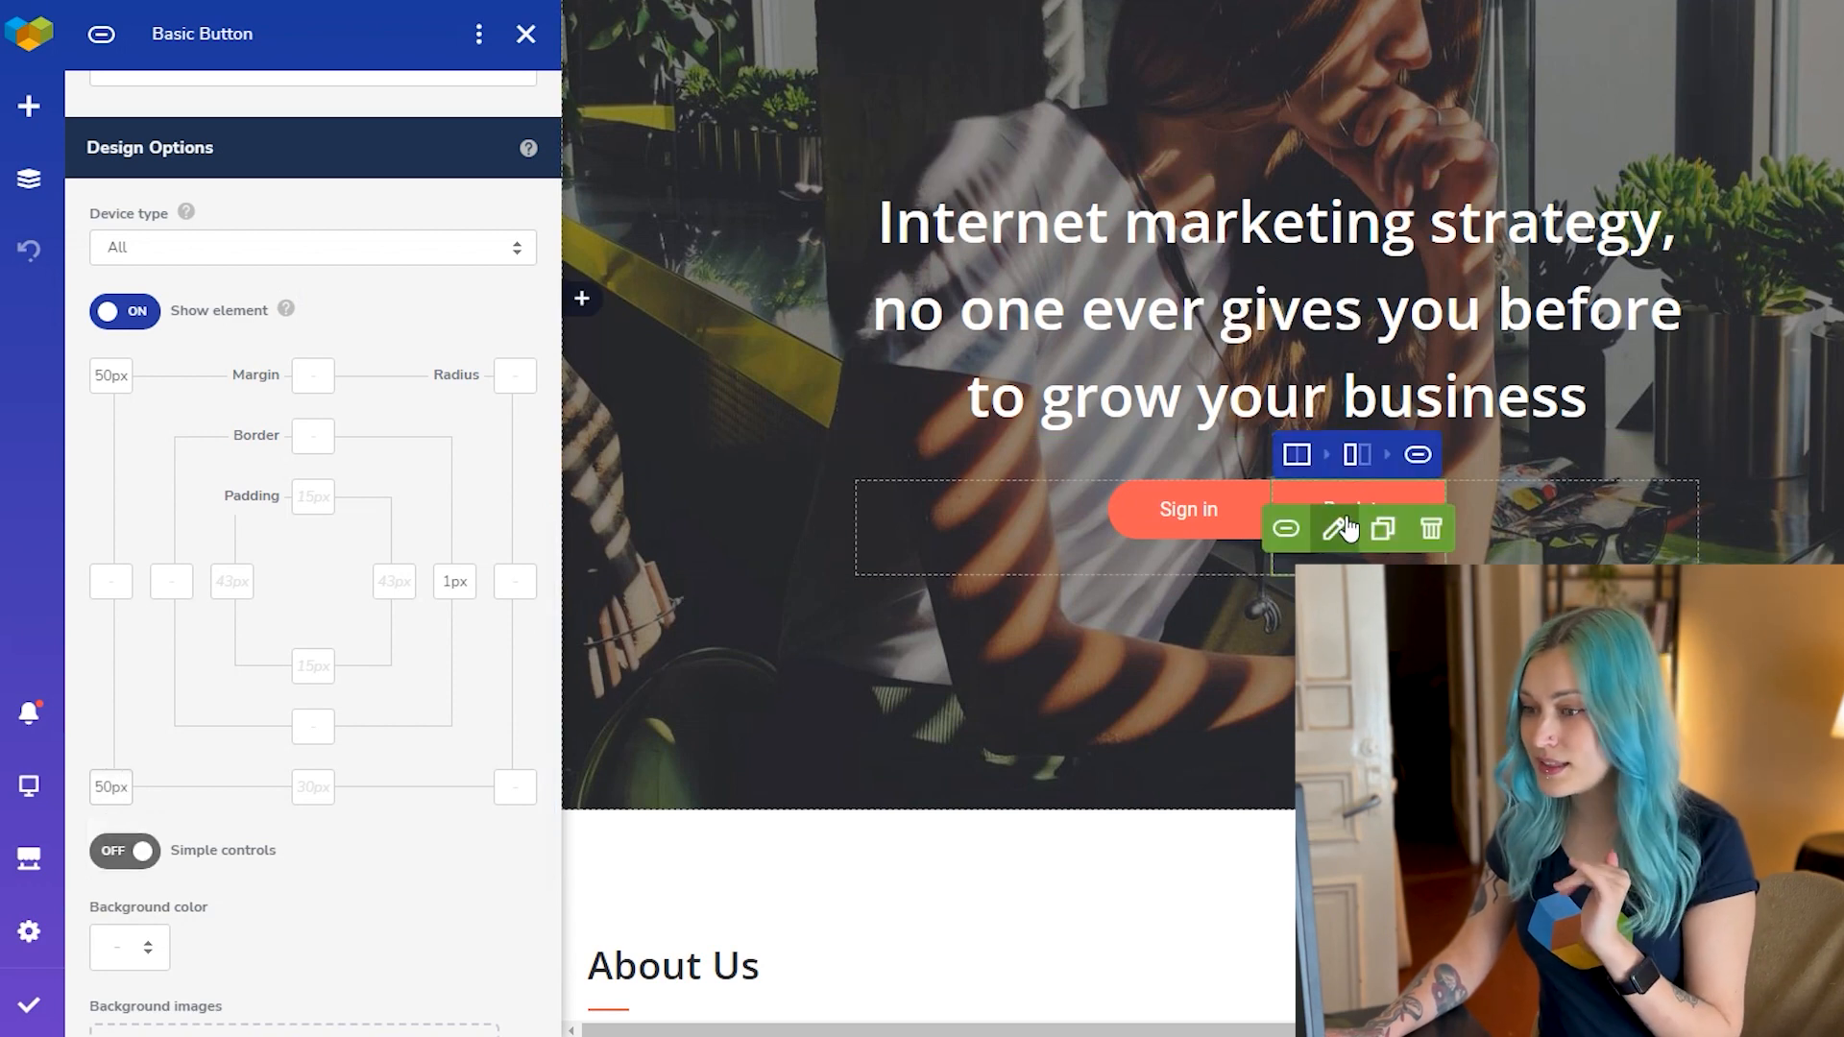
{"action": "scroll", "coordinate": [507, 568], "scroll_direction": "down", "scroll_amount": 10}
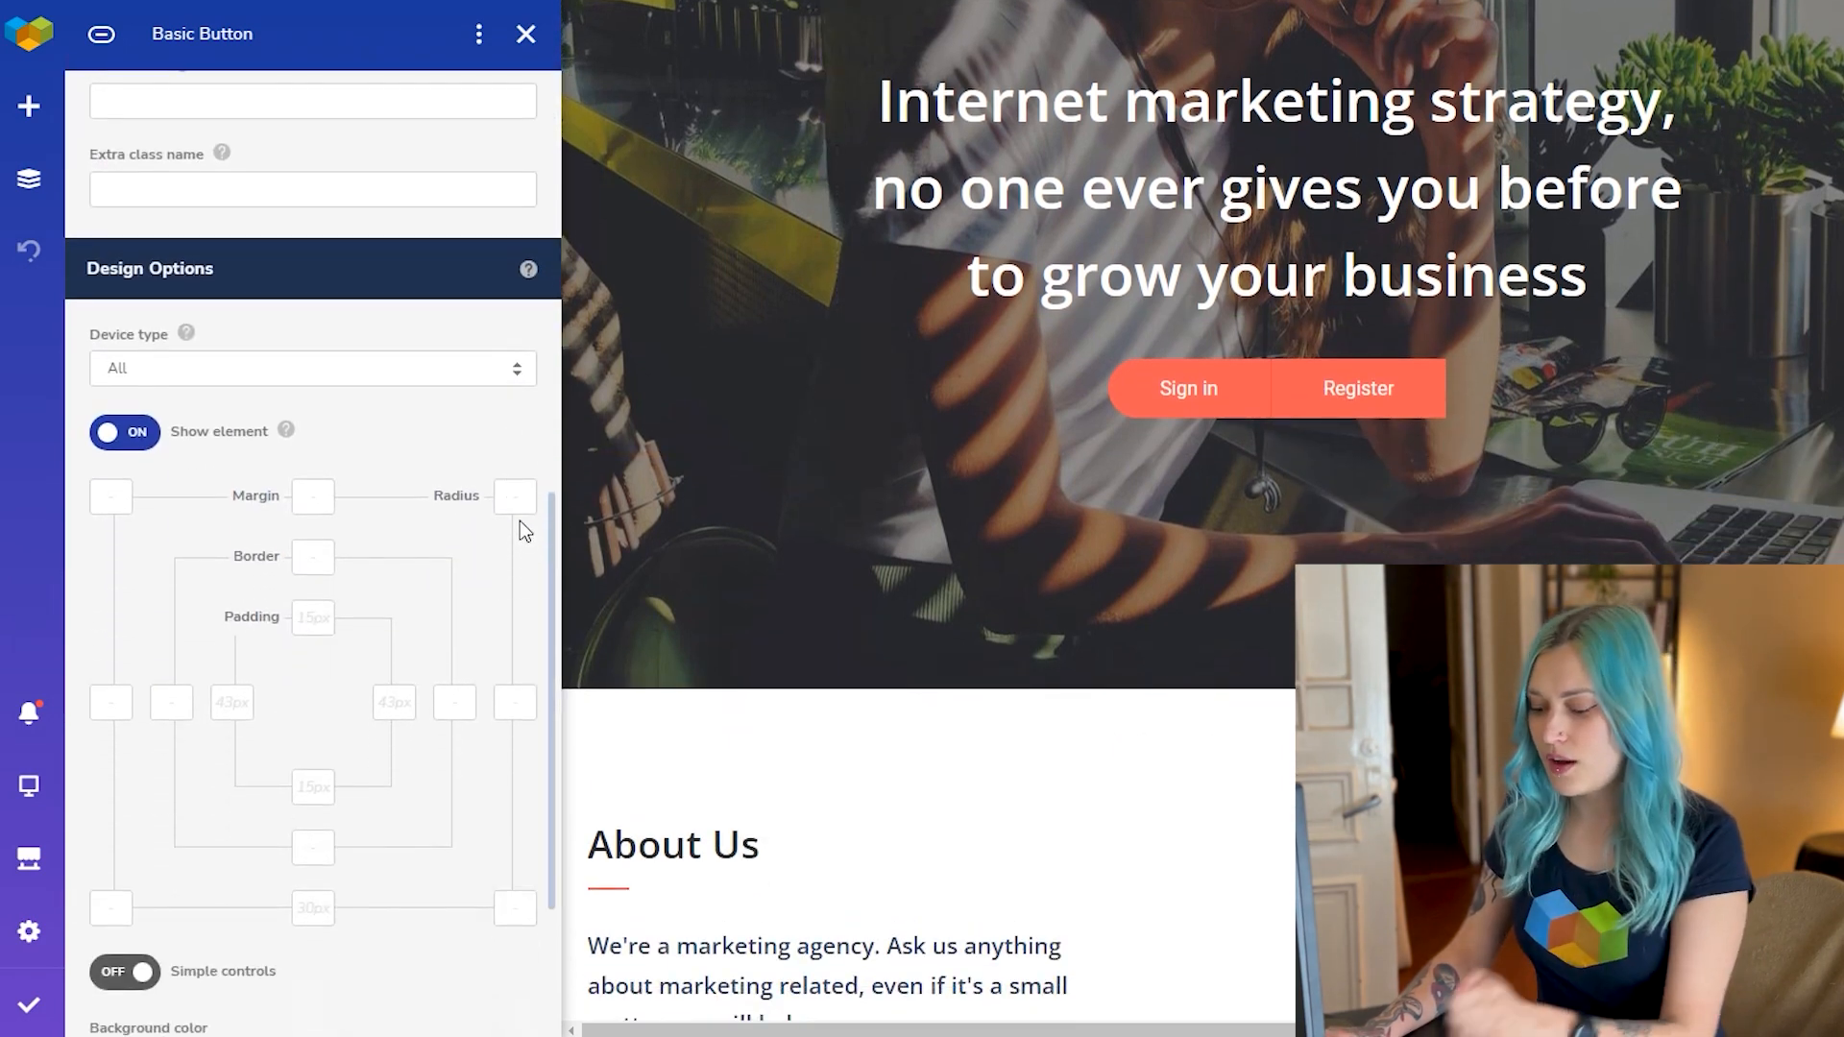
{"action": "left_click", "coordinate": [519, 499]}
{"action": "type", "text": "50"}
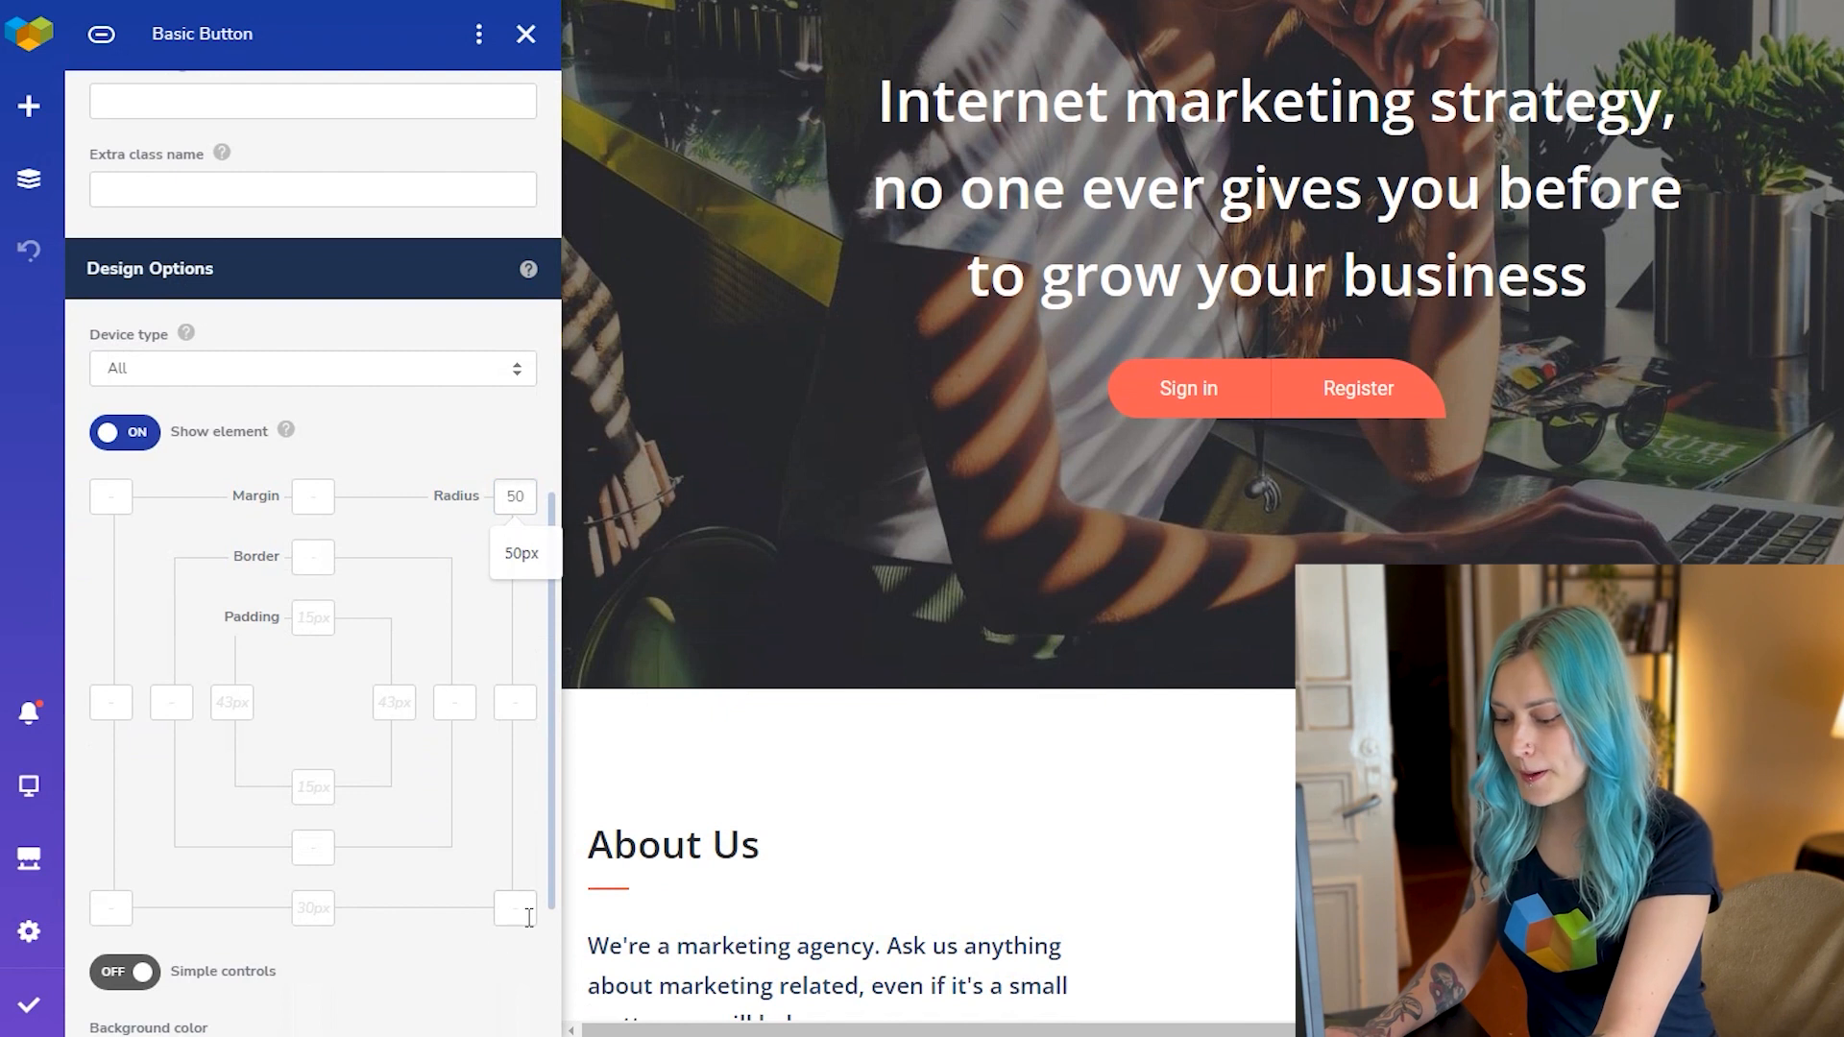
{"action": "left_click", "coordinate": [526, 915]}
{"action": "type", "text": "50"}
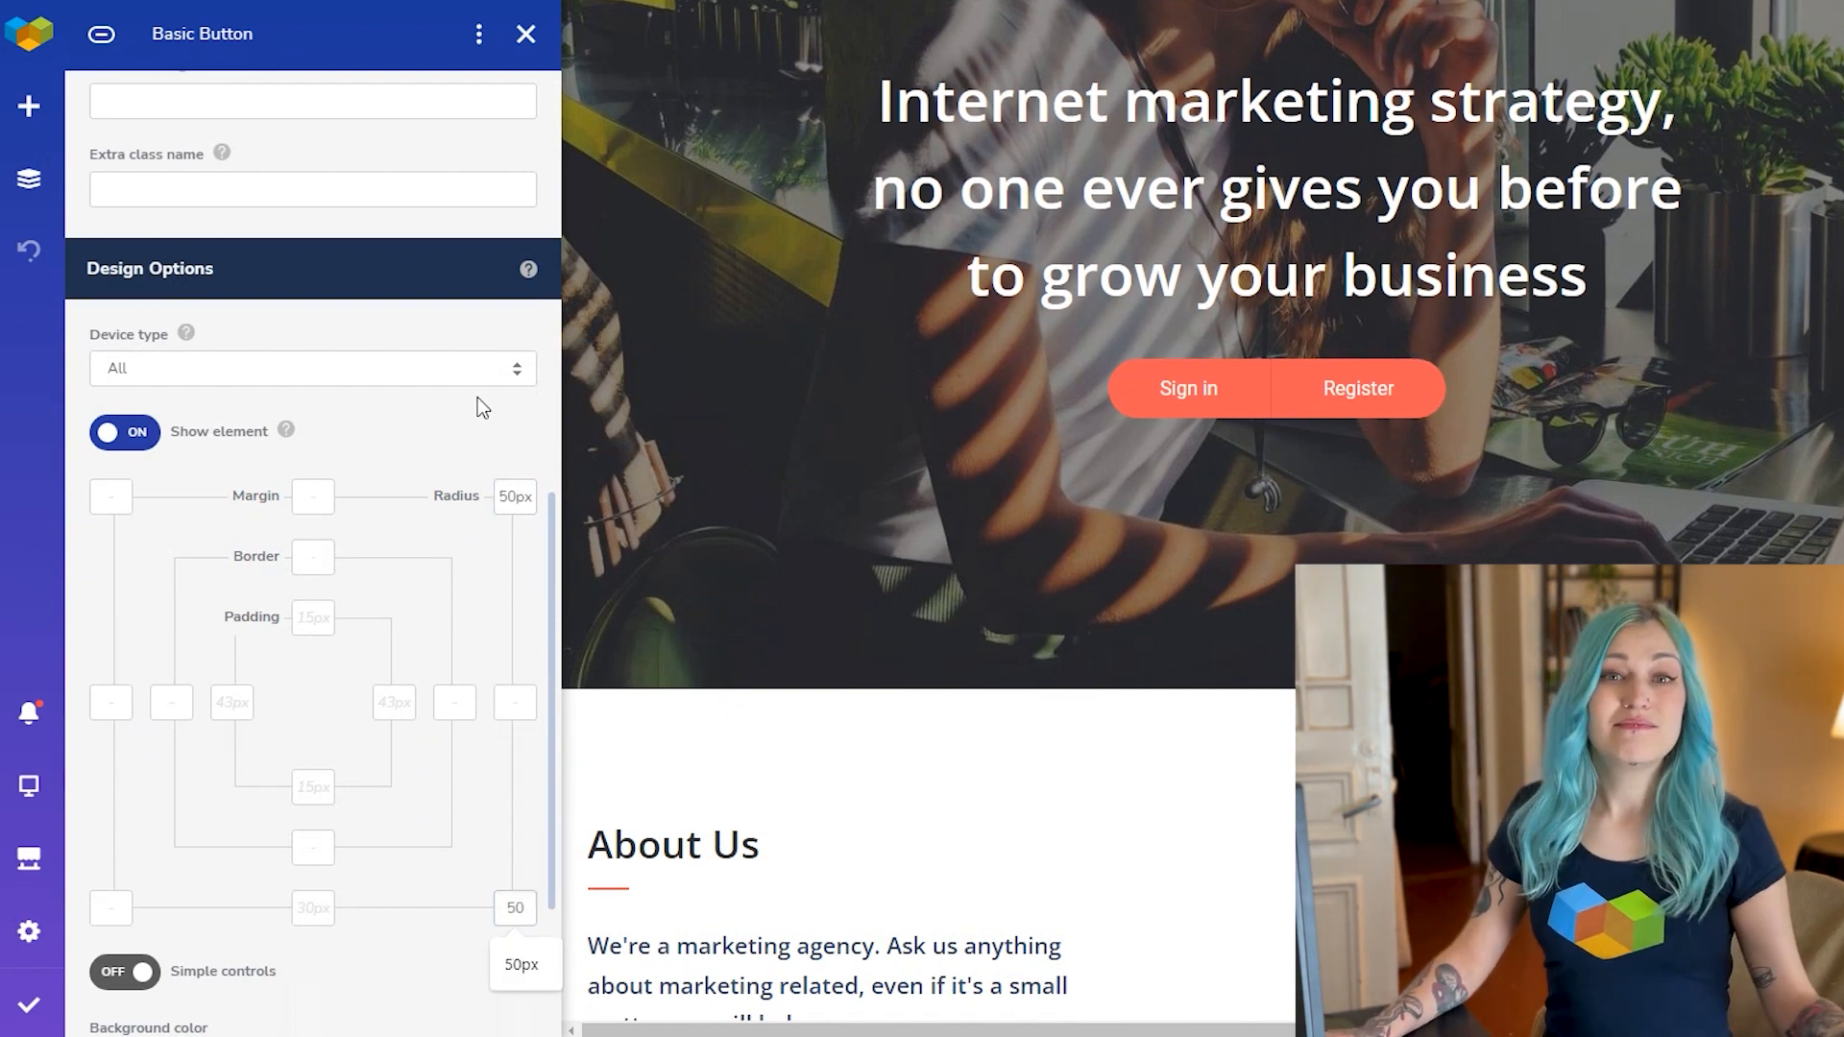
- Try 10 px radii on the Register button's top-right and bottom-right corners, and restore both to 50 px
{"action": "double_click", "coordinate": [524, 498]}
{"action": "type", "text": "10"}
{"action": "double_click", "coordinate": [524, 911]}
{"action": "type", "text": "10"}
{"action": "left_click", "coordinate": [464, 941]}
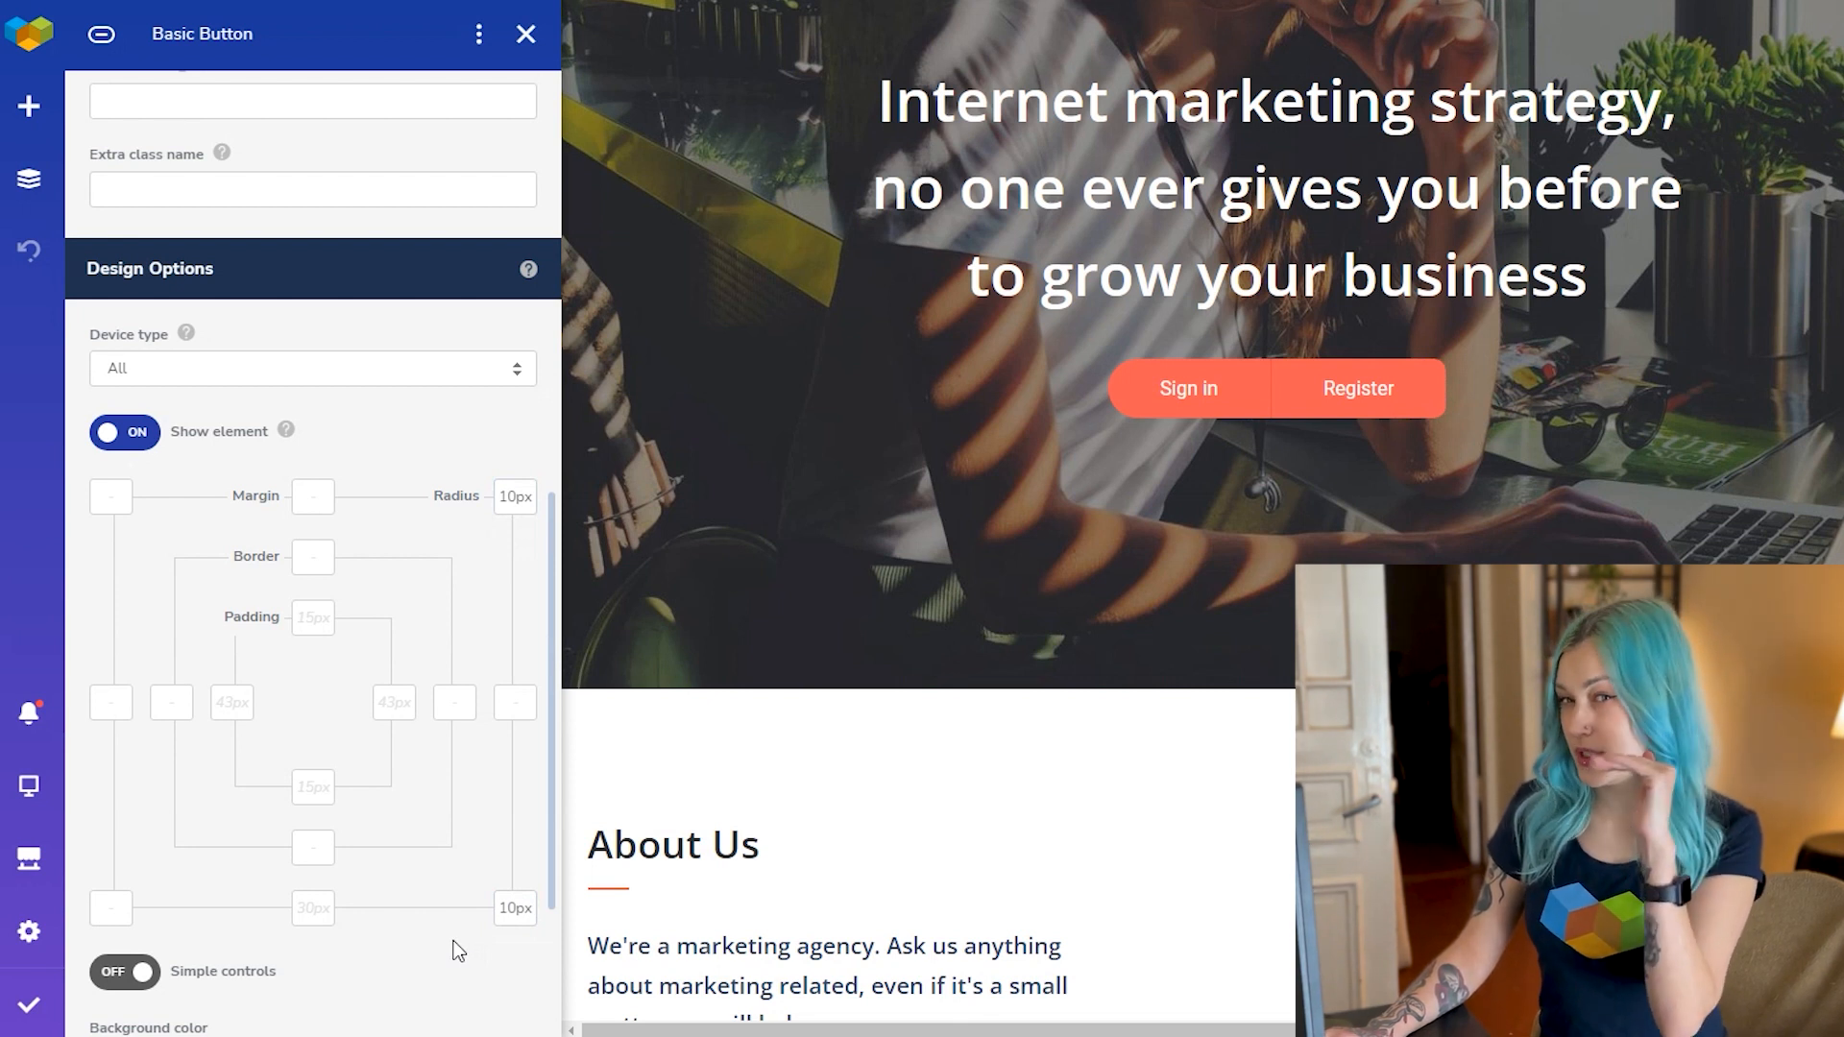
{"action": "double_click", "coordinate": [516, 908]}
{"action": "type", "text": "50"}
{"action": "double_click", "coordinate": [516, 496]}
{"action": "type", "text": "50"}
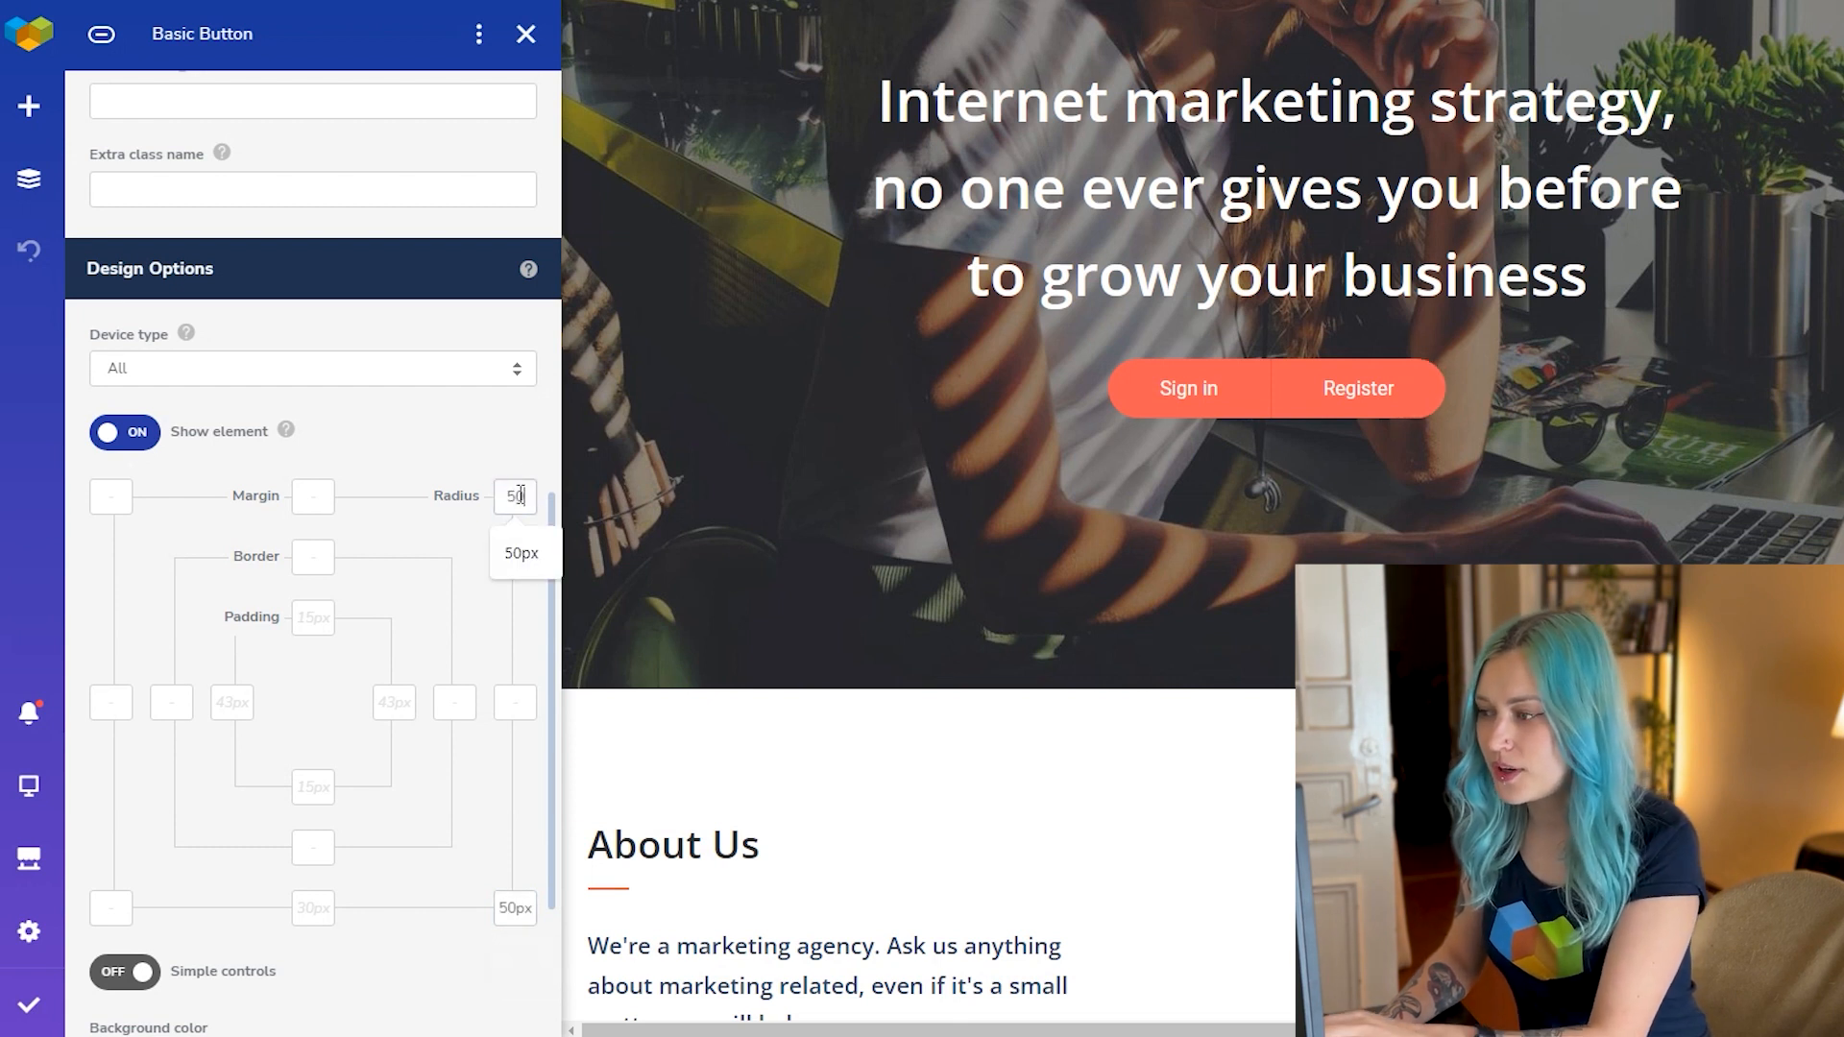
{"action": "left_click", "coordinate": [523, 443]}
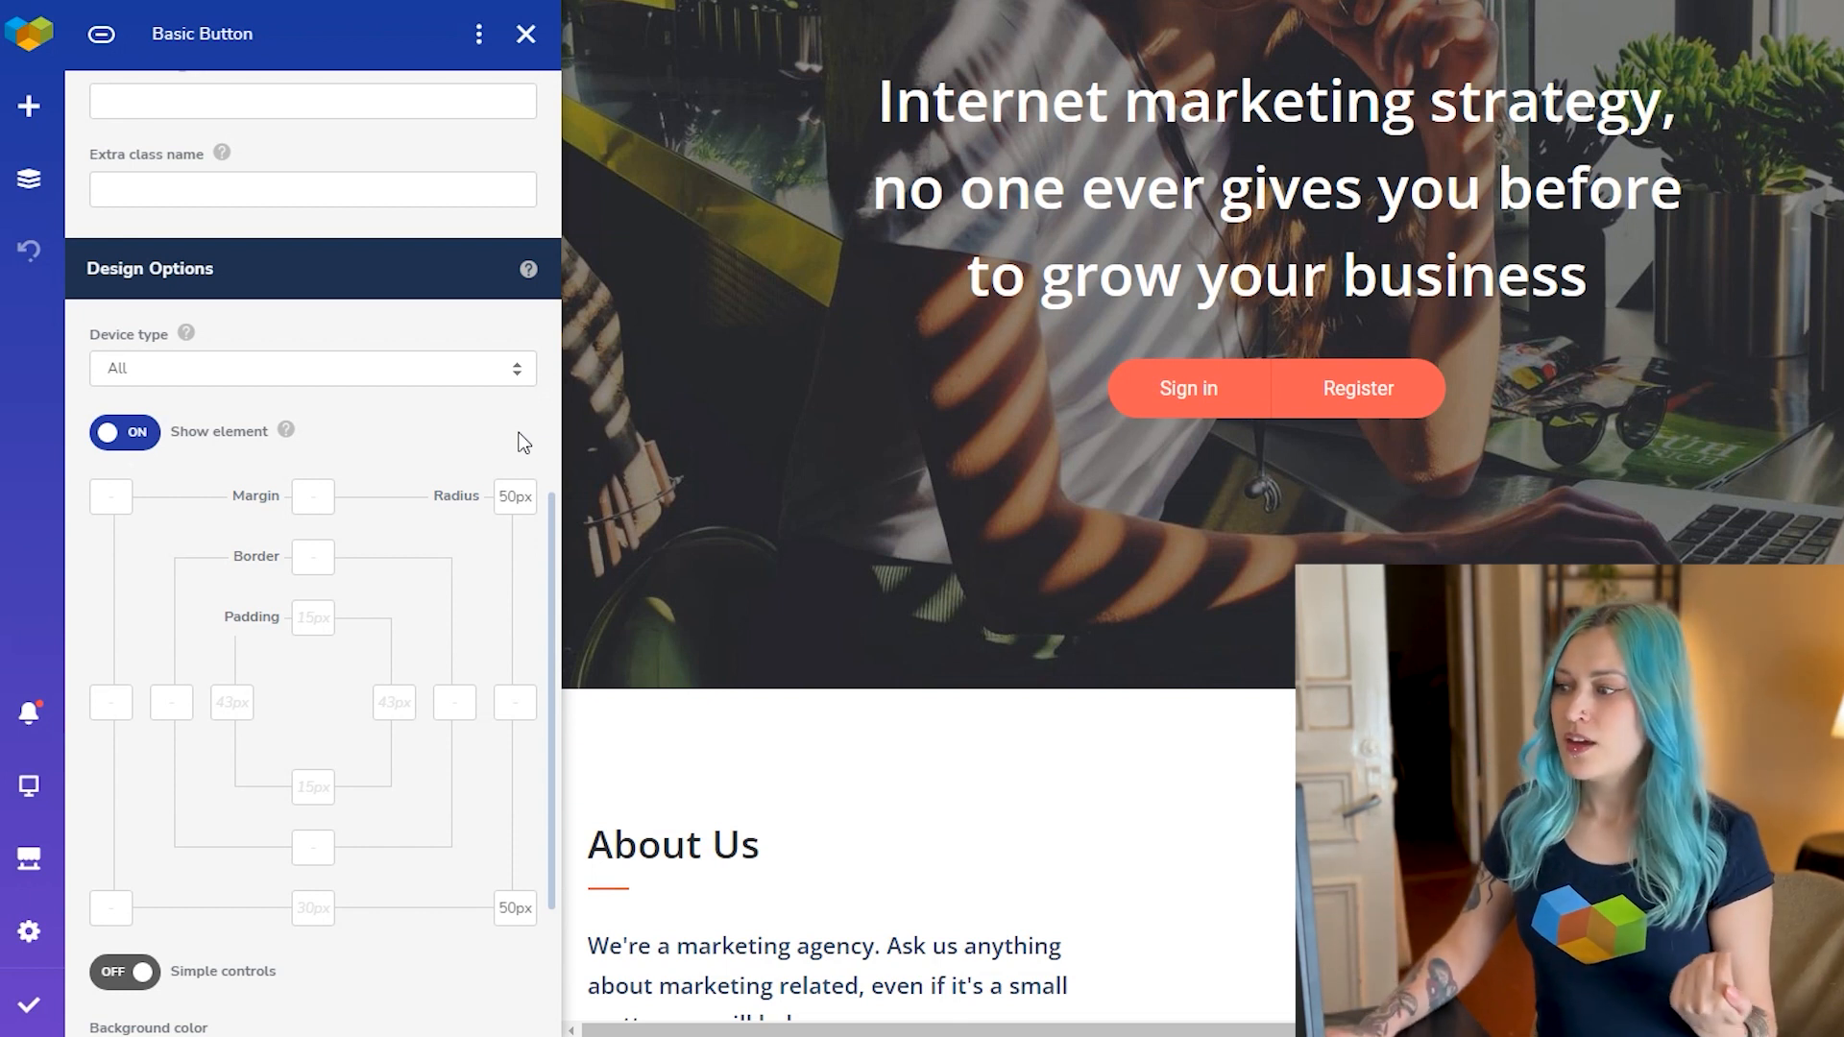
- Set the Register button's left and right padding to 20 px
{"action": "left_click", "coordinate": [242, 704]}
{"action": "type", "text": "20"}
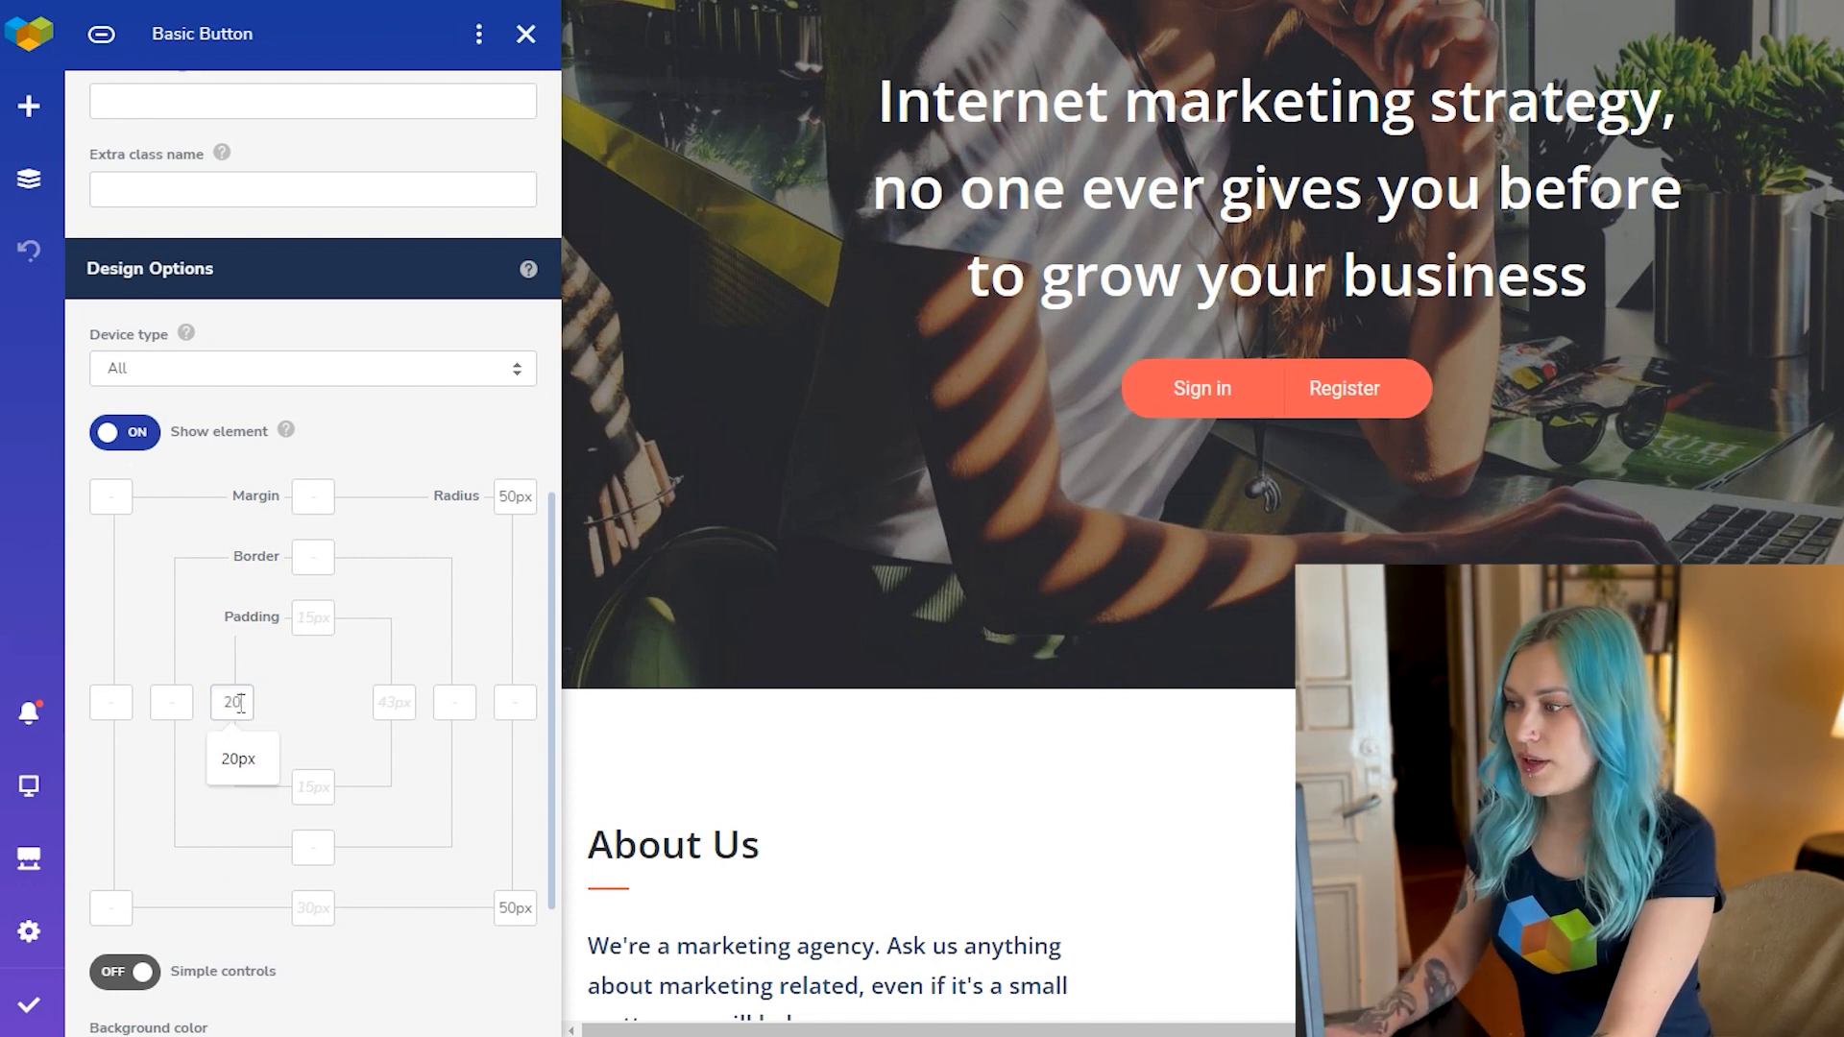
{"action": "left_click", "coordinate": [398, 692]}
{"action": "type", "text": "20"}
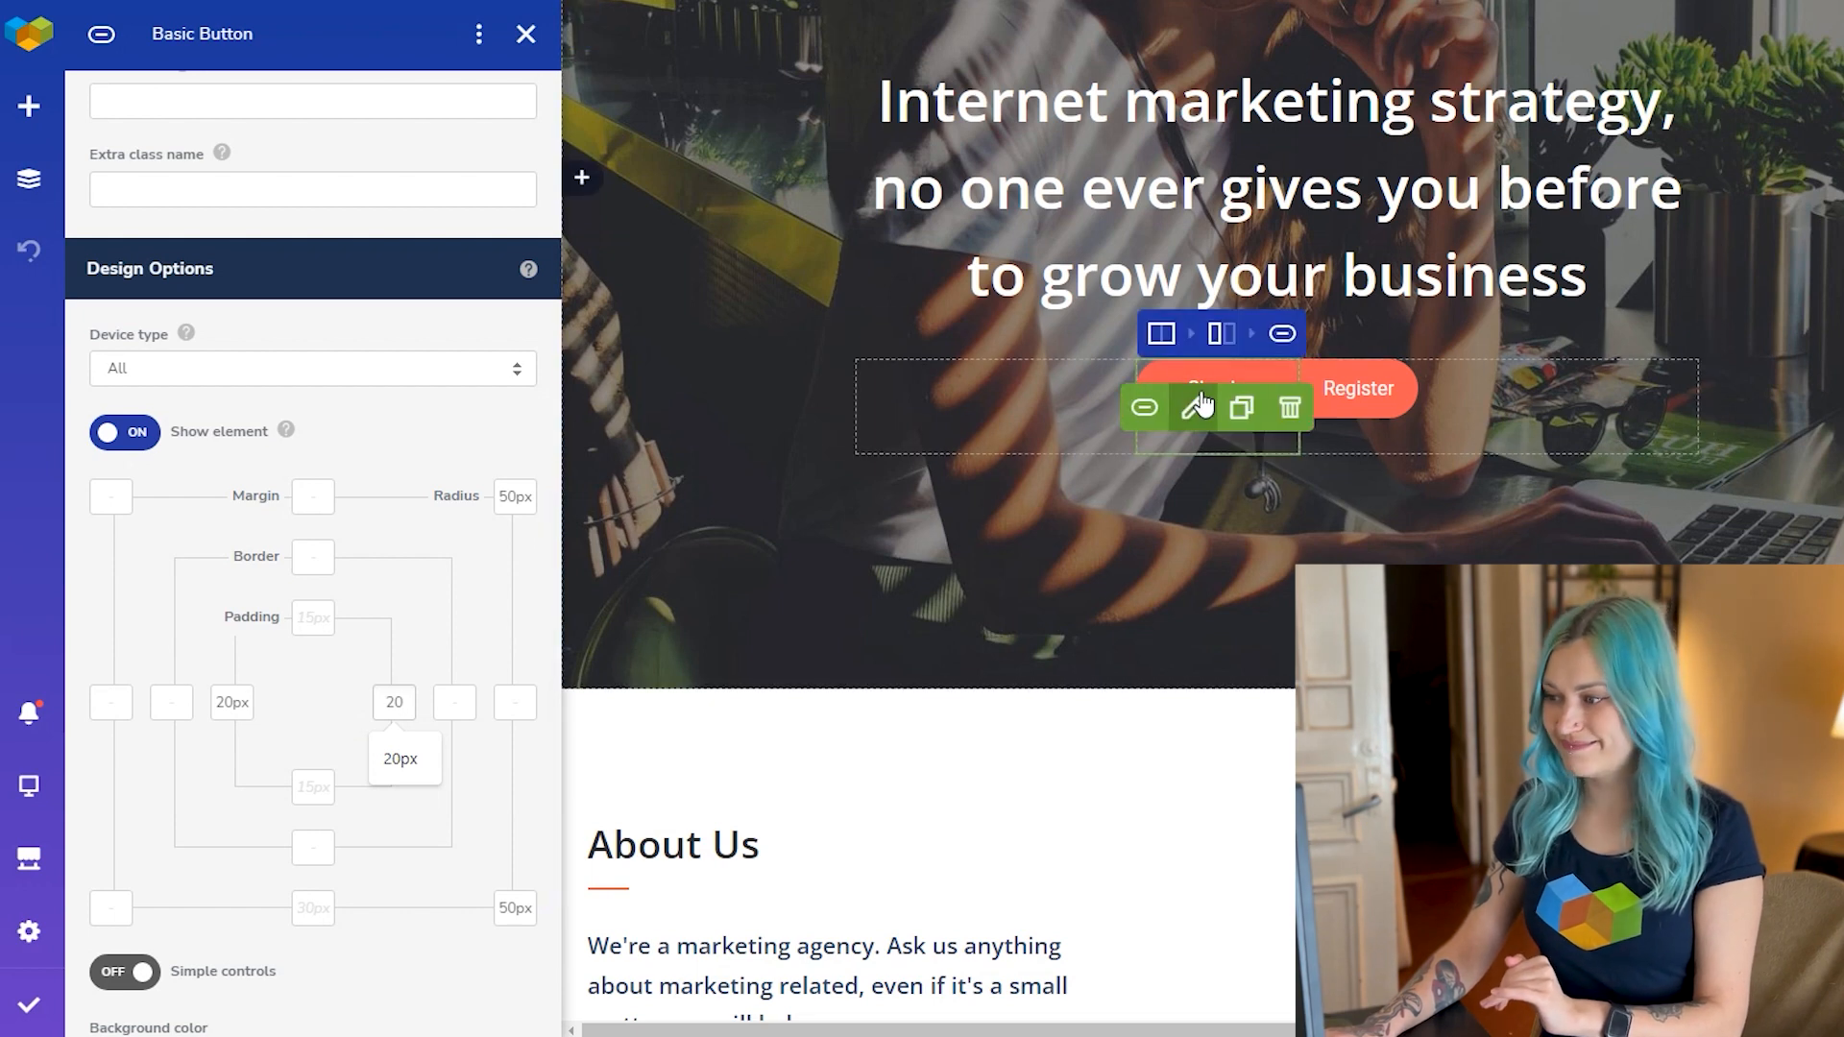
- Set the Sign in button's left and right padding to 20 px in its design options
{"action": "left_click", "coordinate": [1194, 411]}
{"action": "scroll", "coordinate": [240, 605], "scroll_direction": "down", "scroll_amount": 5}
{"action": "scroll", "coordinate": [251, 615], "scroll_direction": "down", "scroll_amount": 5}
{"action": "left_click", "coordinate": [232, 702]}
{"action": "type", "text": "20"}
{"action": "left_click", "coordinate": [394, 702]}
{"action": "type", "text": "20"}
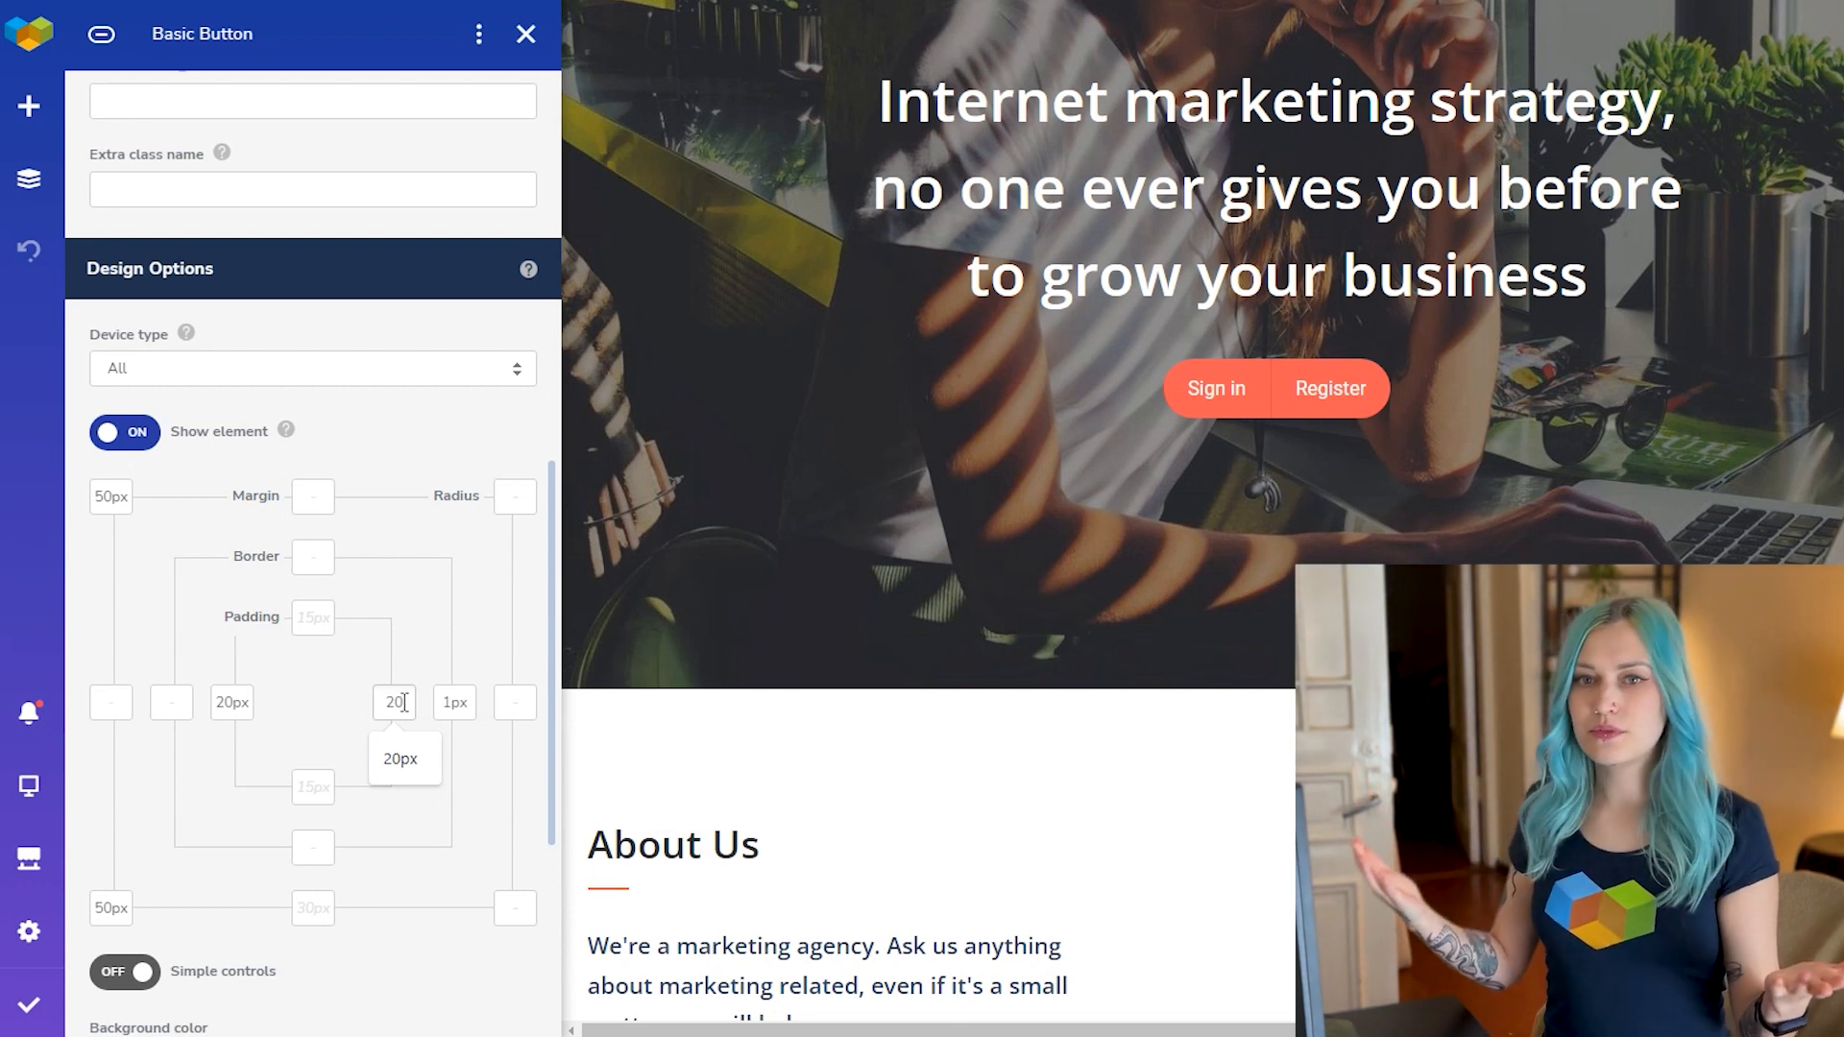
- Examine the Sign in button's link settings and the available OnClick actions, and close them without adding a link
{"action": "scroll", "coordinate": [384, 528], "scroll_direction": "up", "scroll_amount": 10}
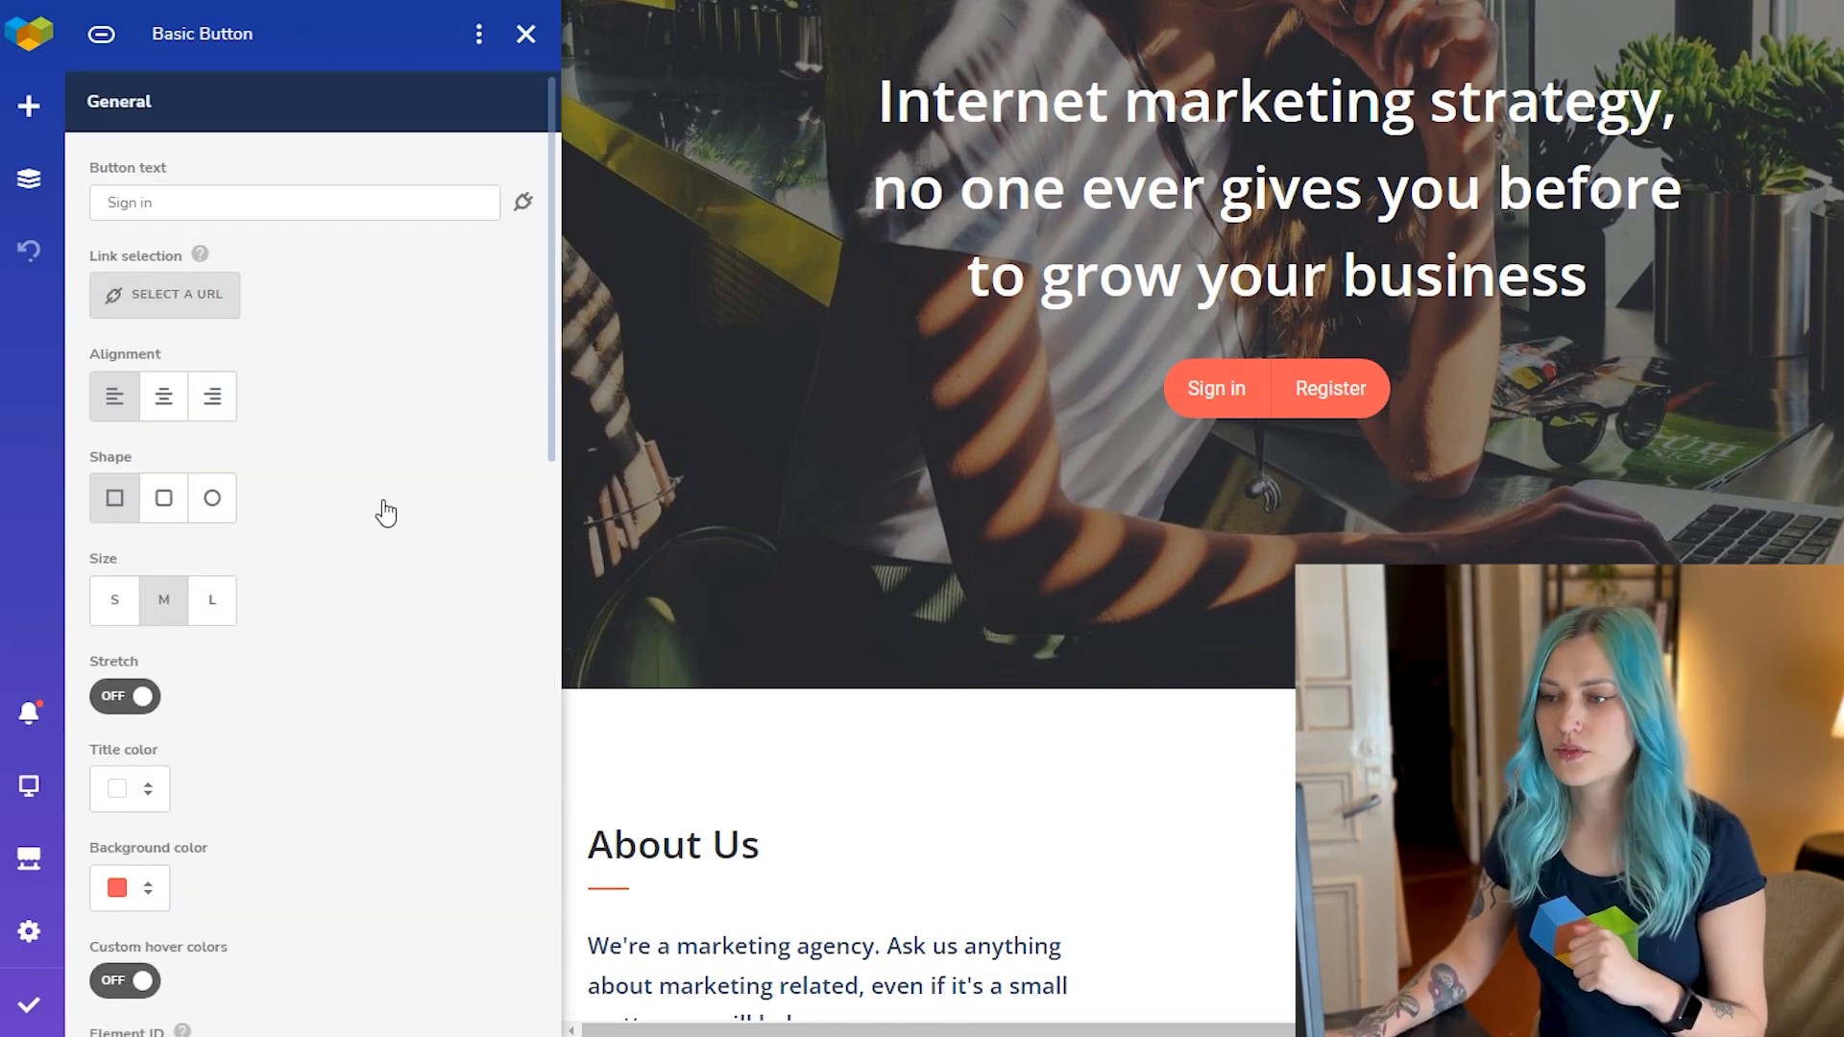
{"action": "left_click", "coordinate": [194, 323]}
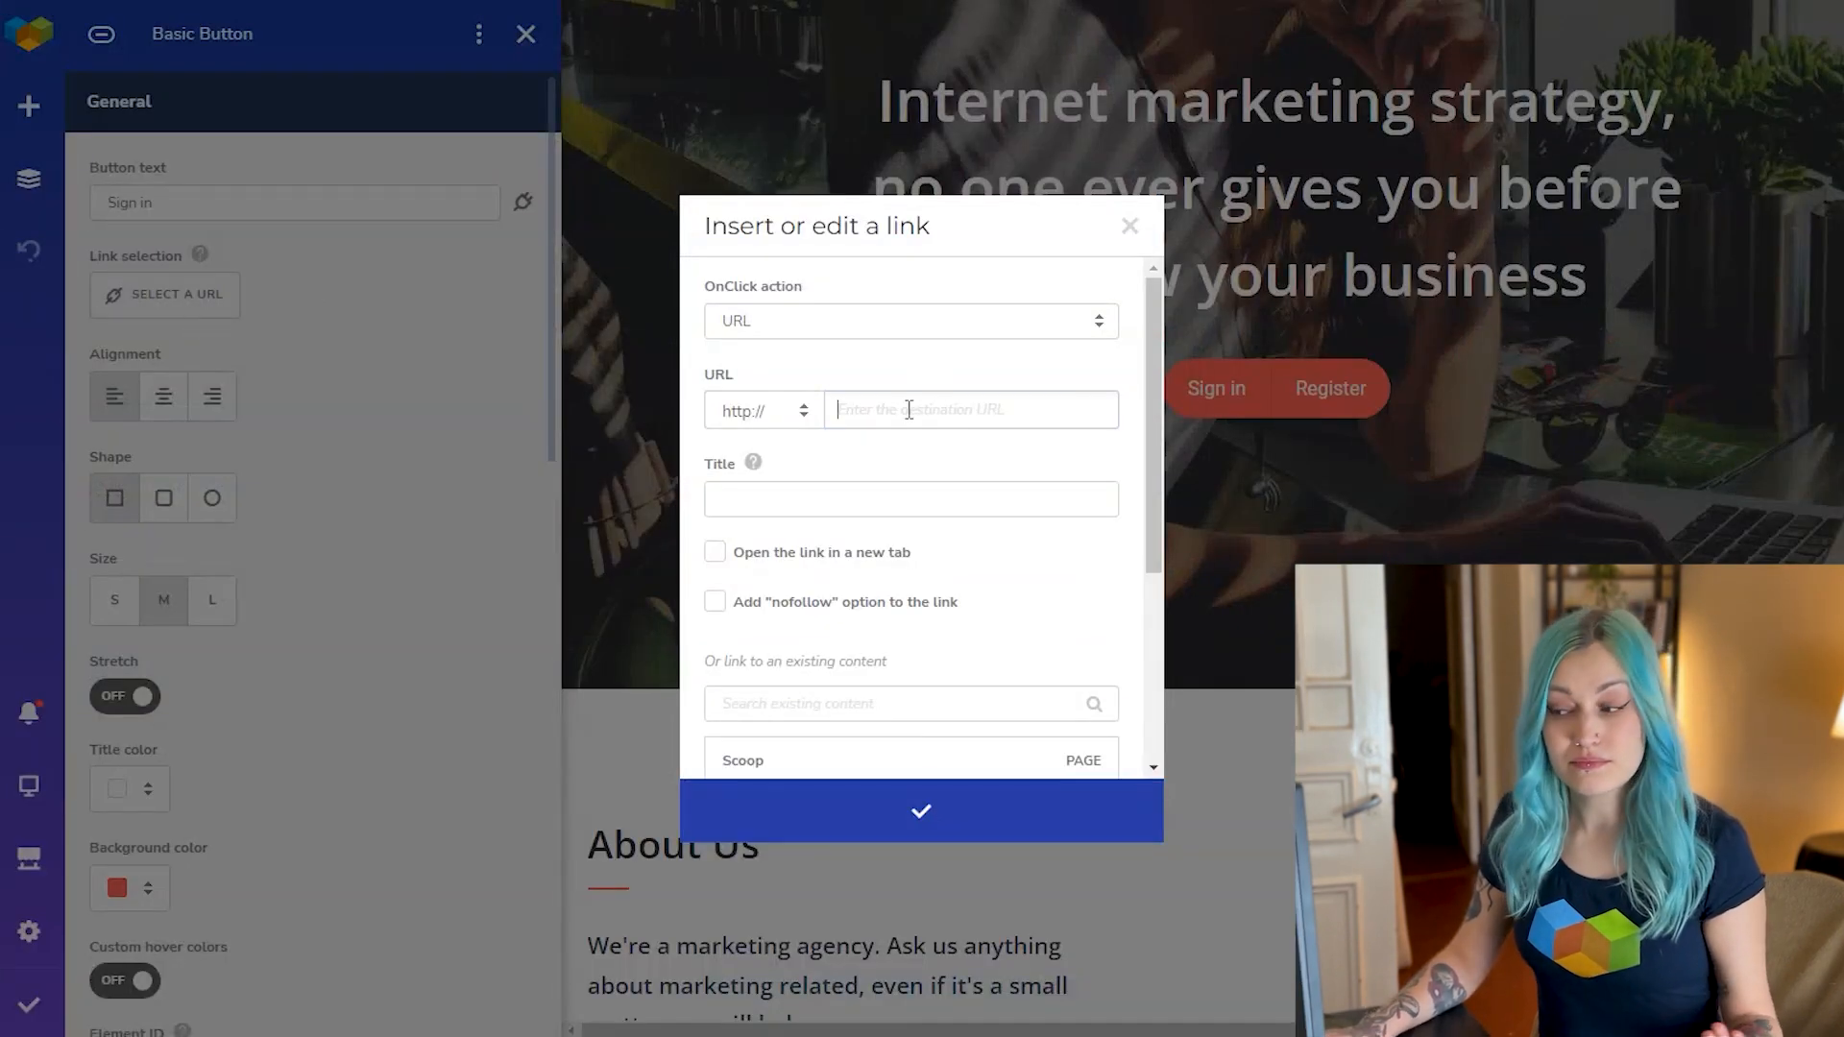
{"action": "left_click", "coordinate": [911, 319]}
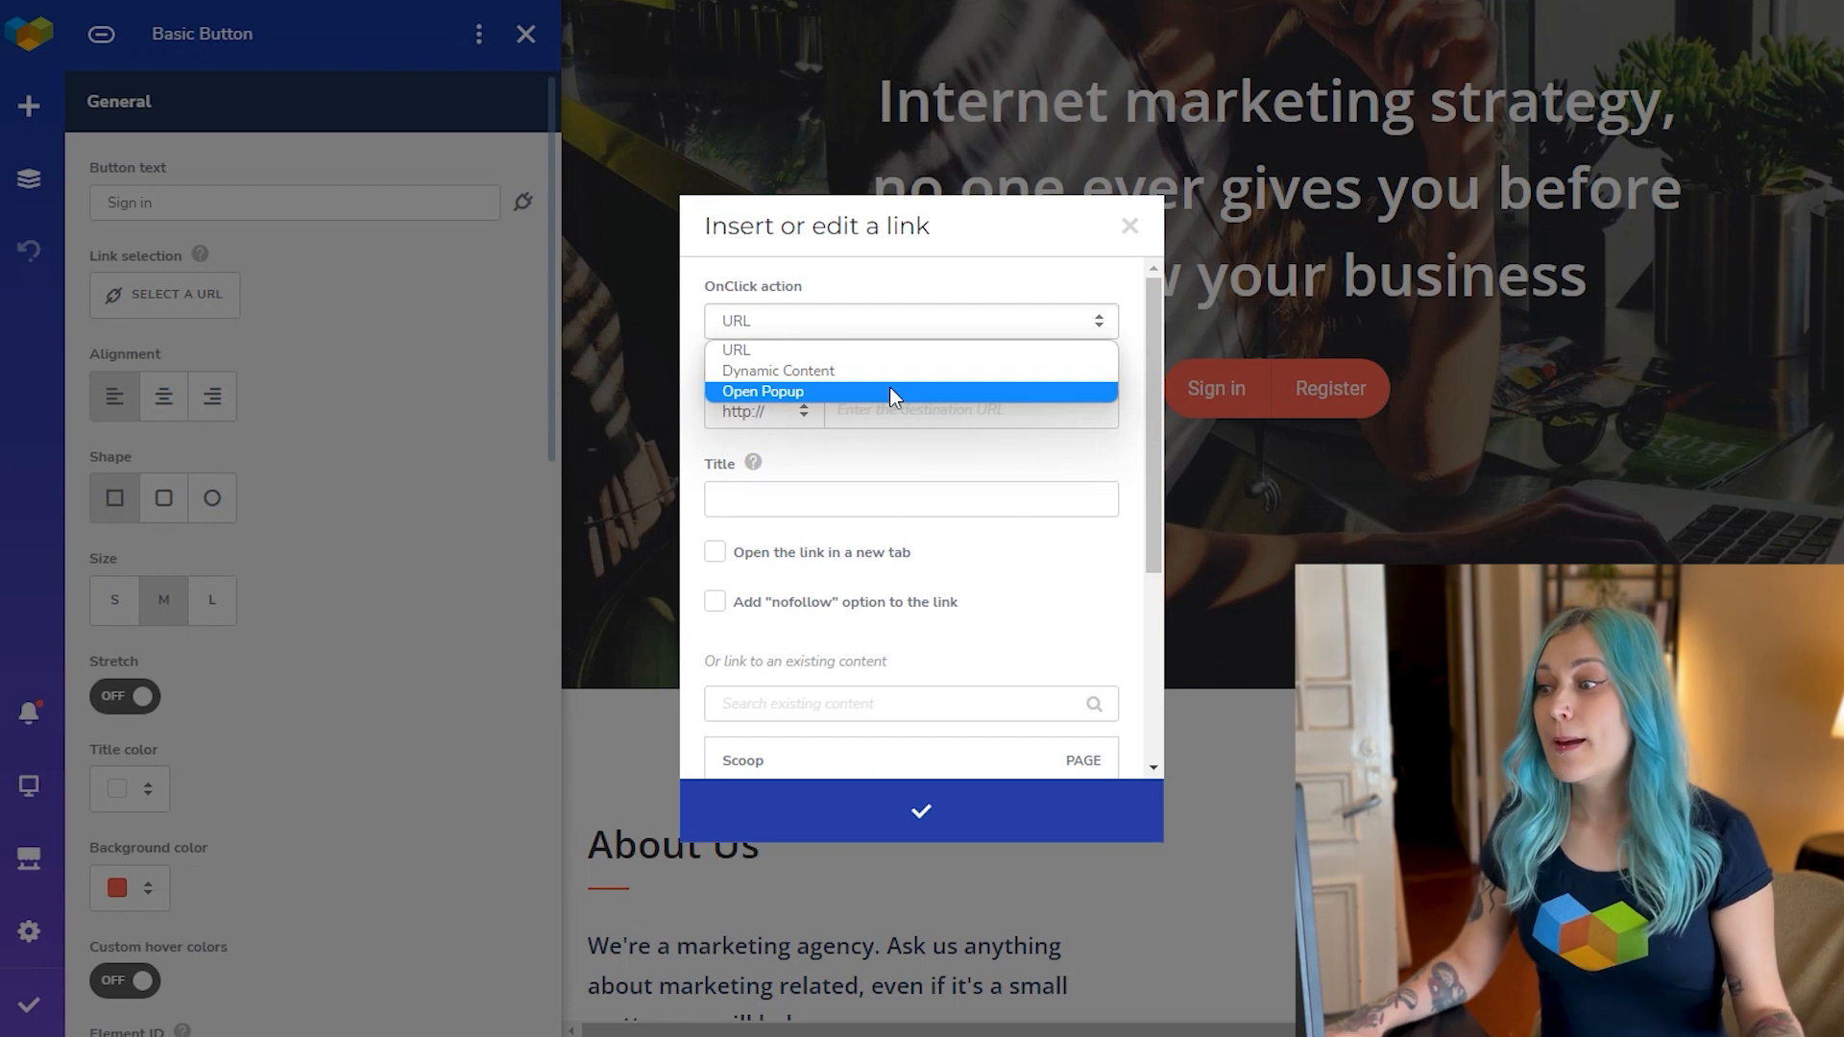
{"action": "left_click", "coordinate": [1126, 234]}
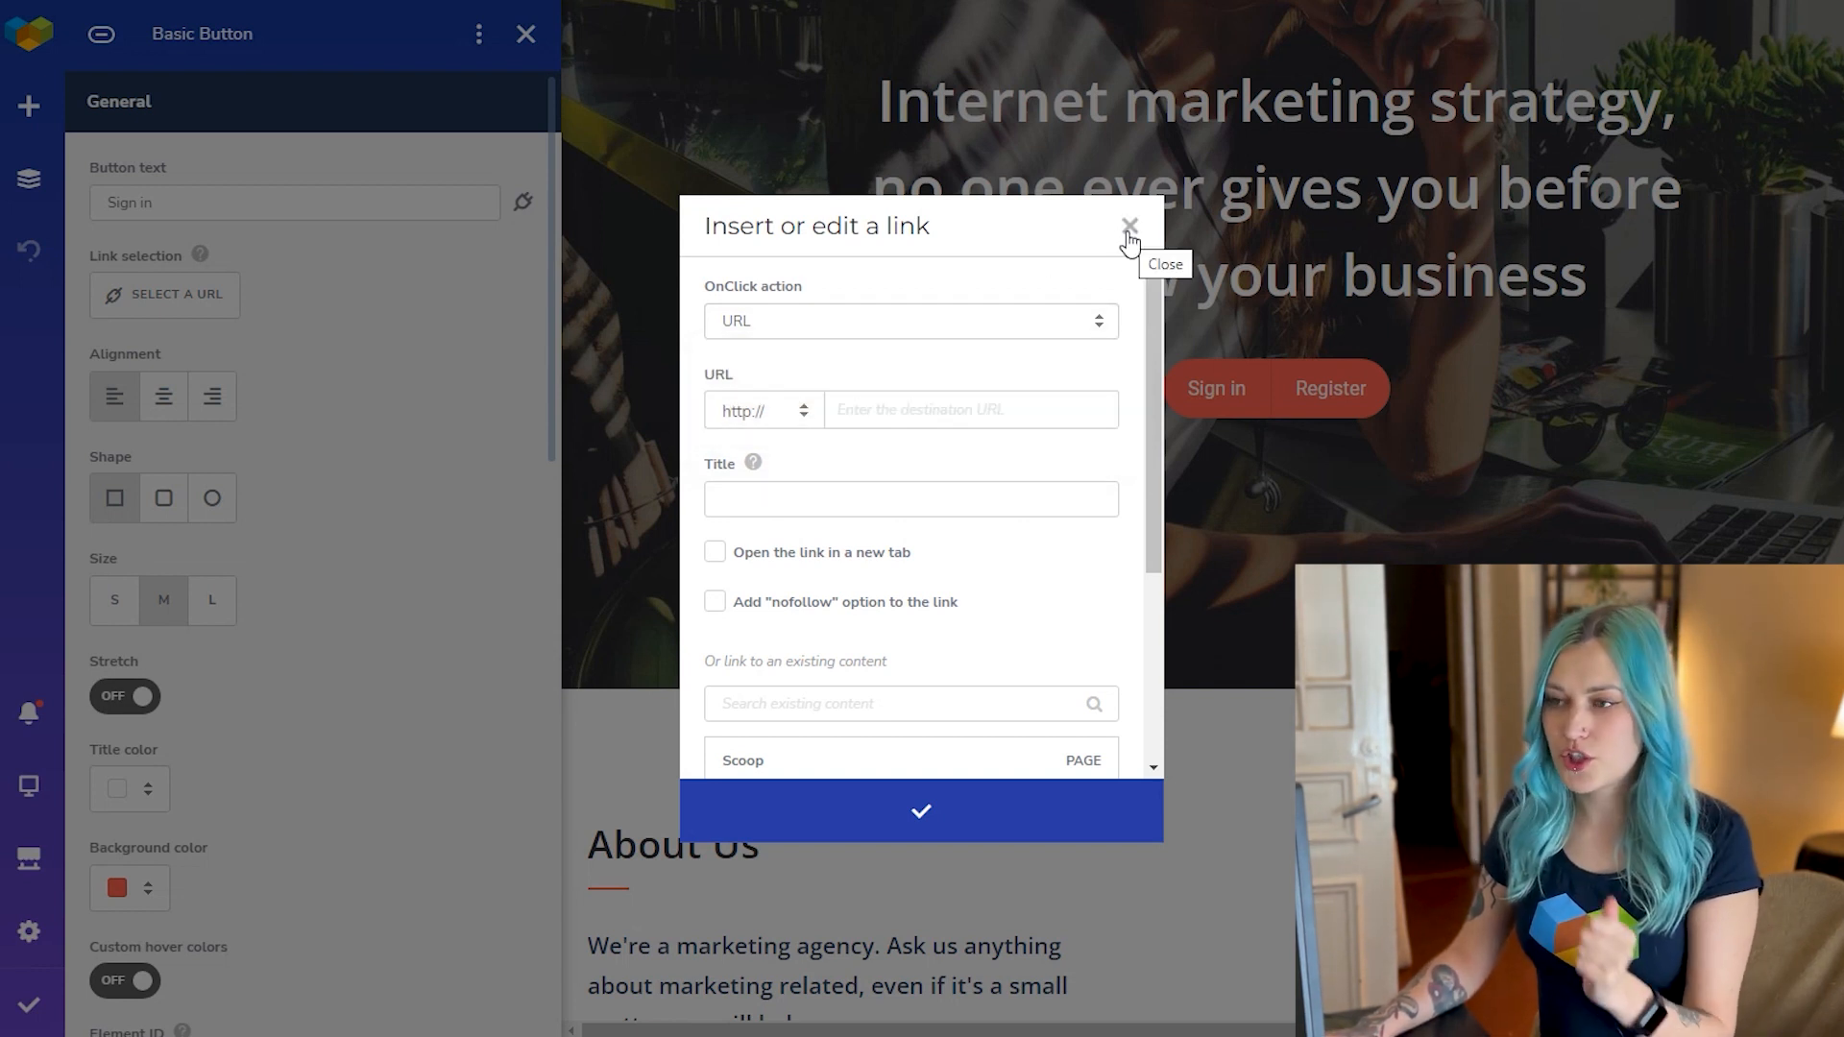
{"action": "left_click", "coordinate": [1129, 230]}
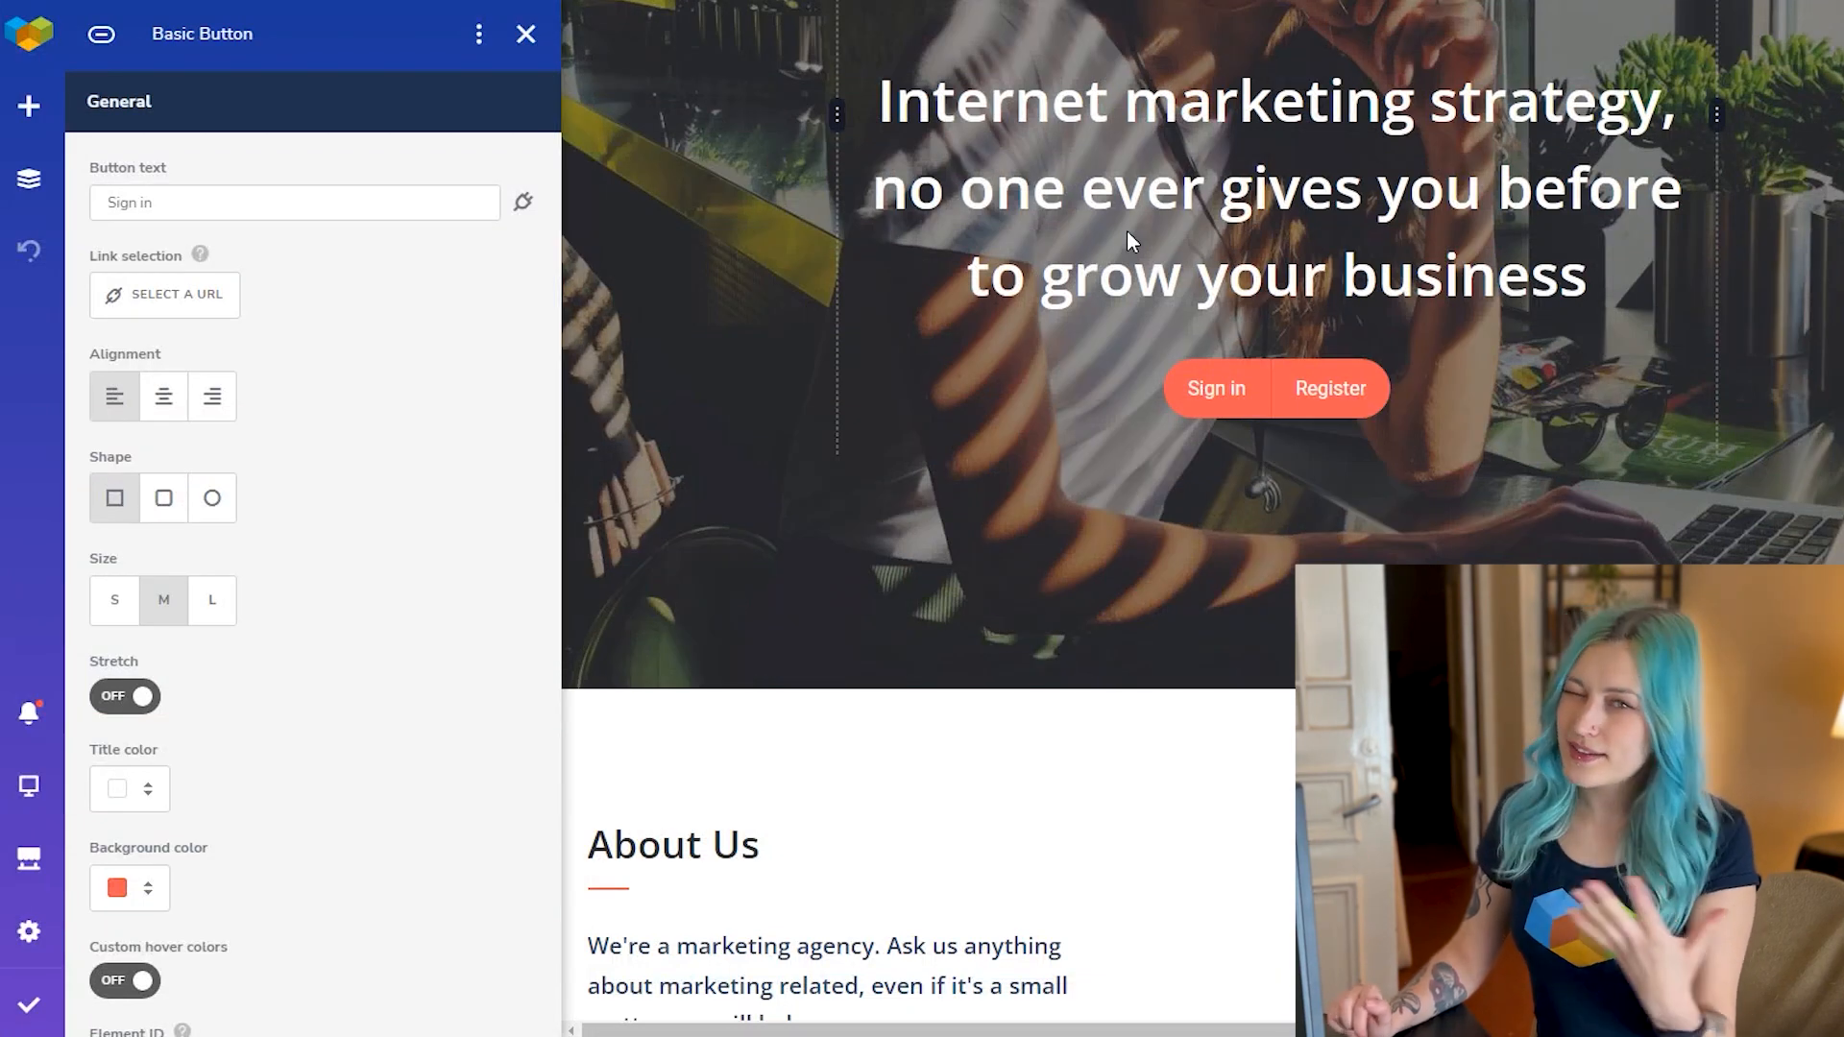